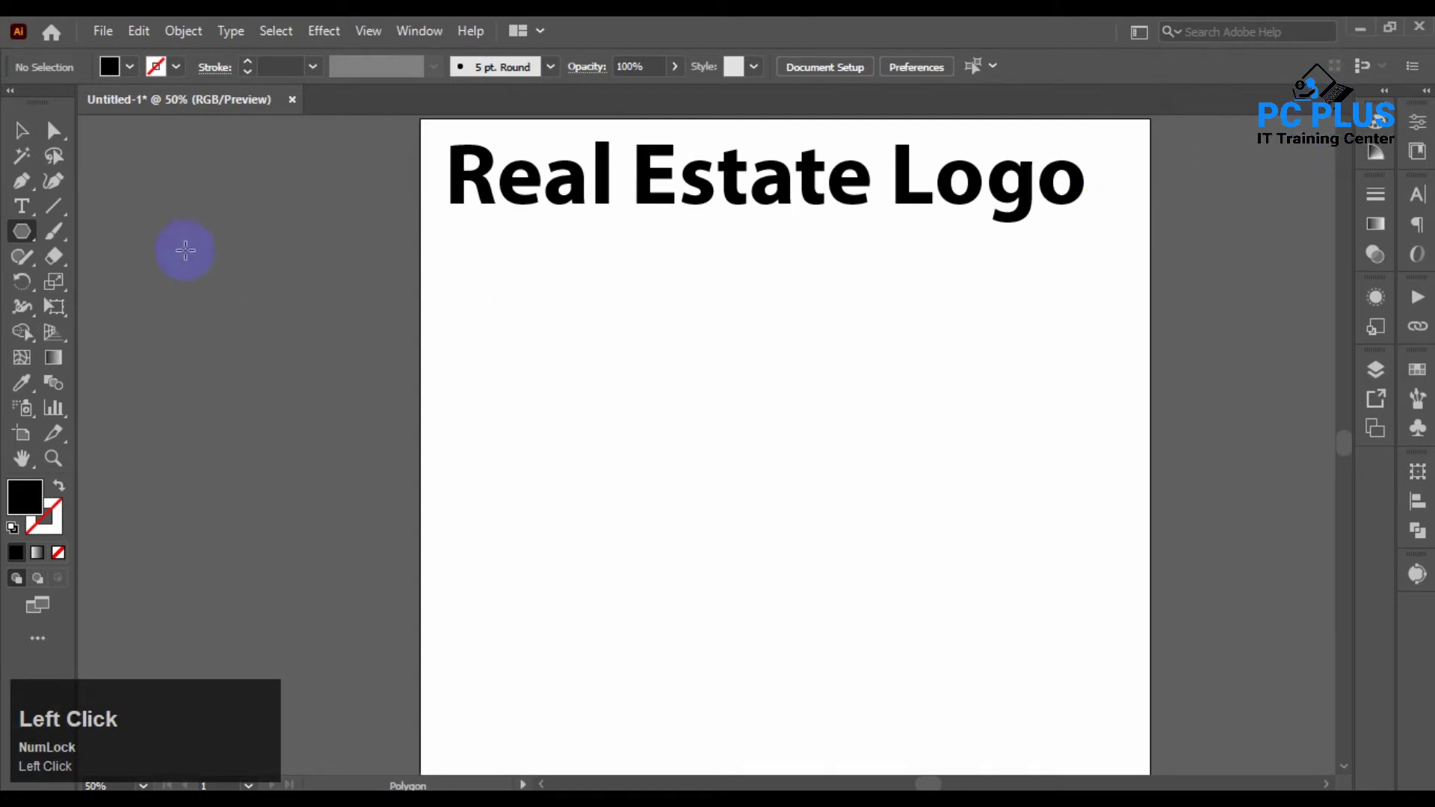
# - Draw a black square left of the artboard's center, below the Real Estate Logo title
pyautogui.click(18, 240)
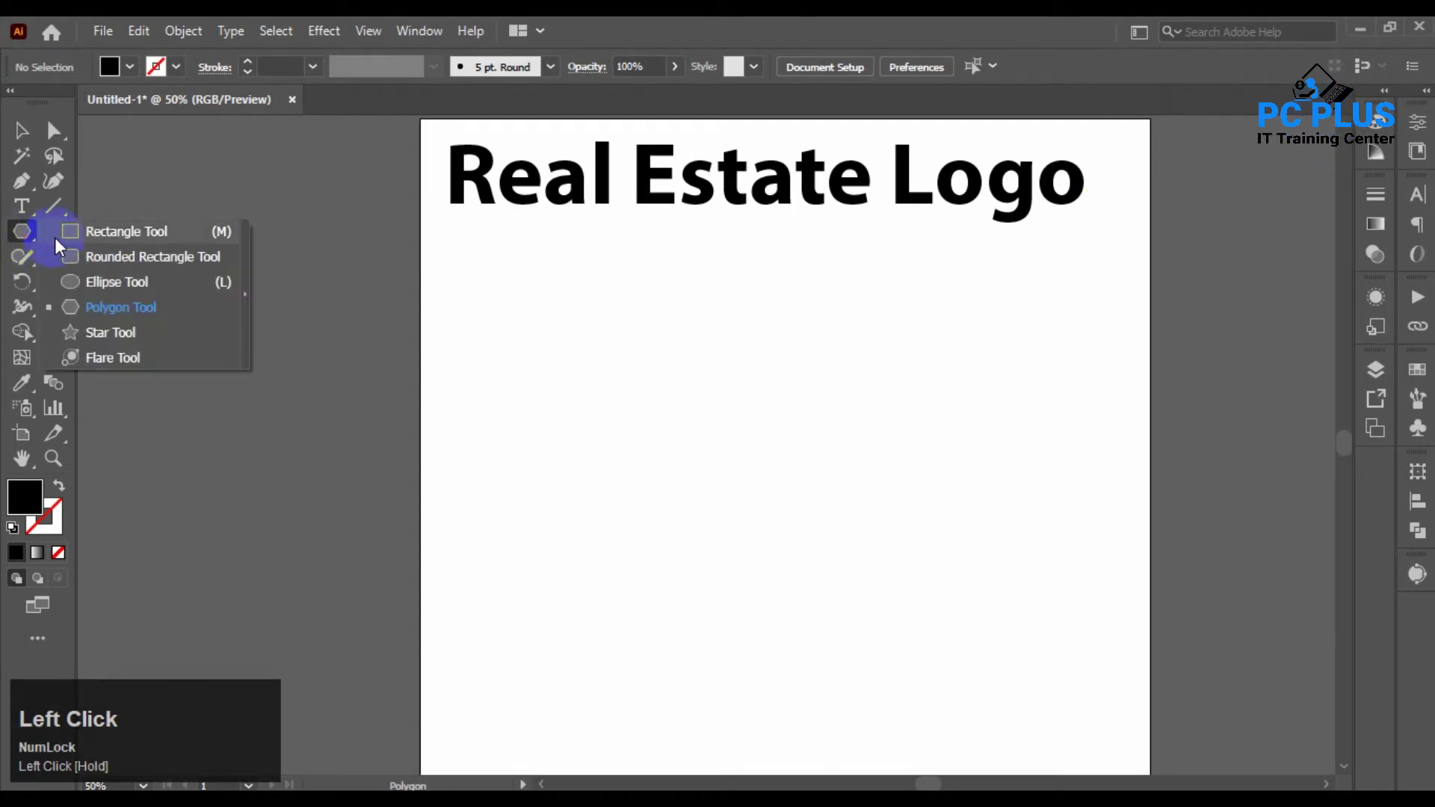
pyautogui.moveTo(60, 246); pyautogui.dragTo(112, 232)
pyautogui.moveTo(663, 476); pyautogui.dragTo(745, 557)
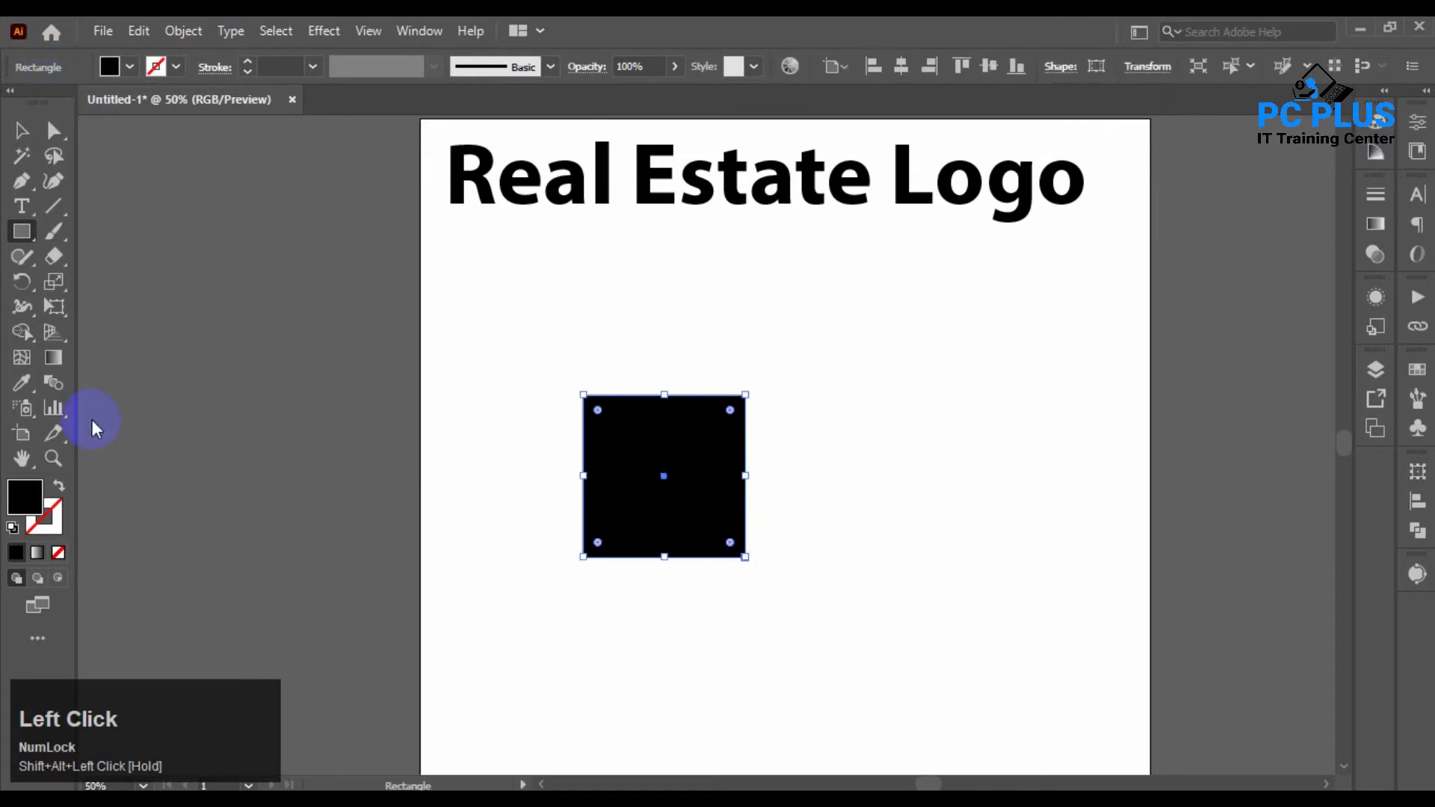
# - Turn the square's black fill into a 10 pt outline and expand its fill and stroke into shapes
pyautogui.click(60, 487)
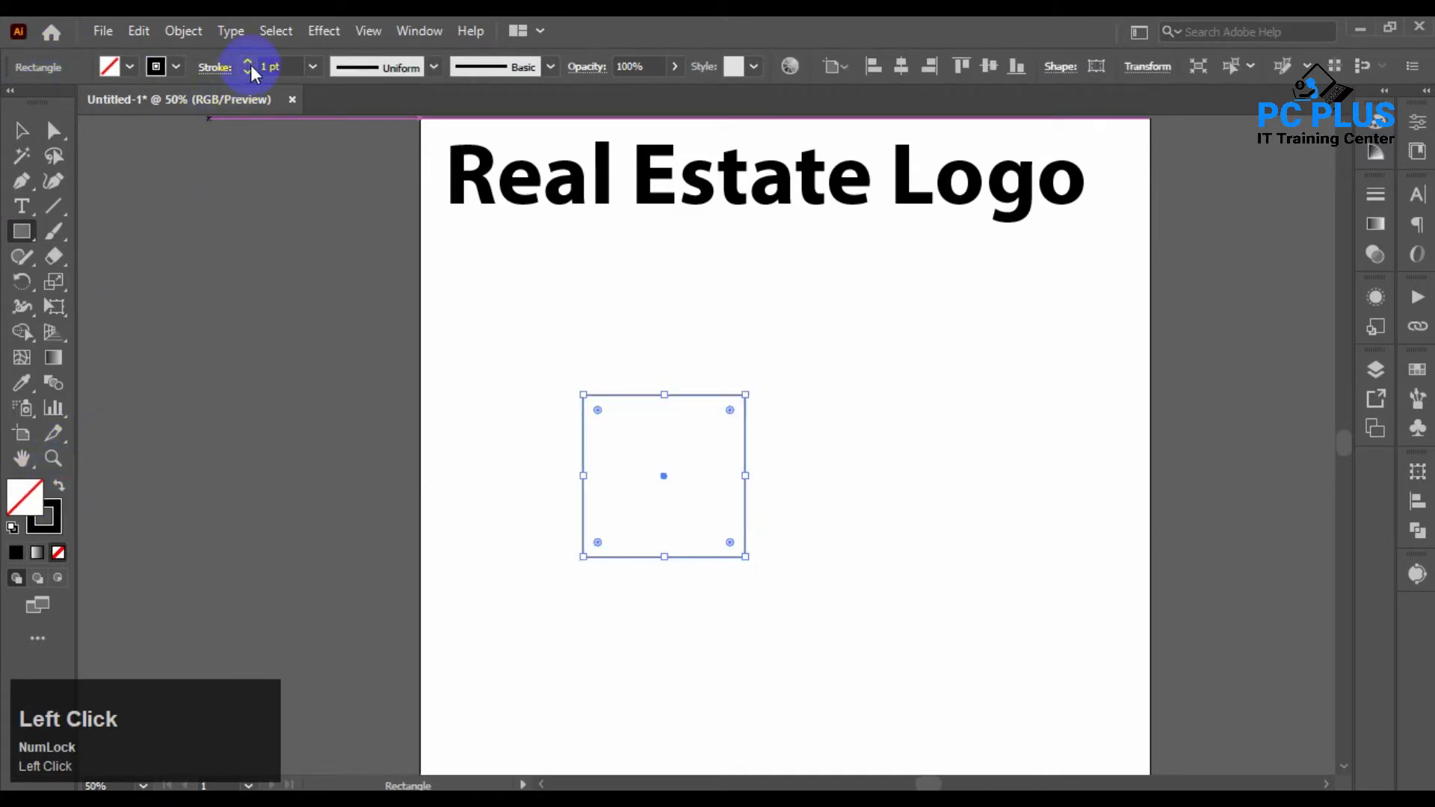
pyautogui.click(249, 64)
pyautogui.click(249, 63)
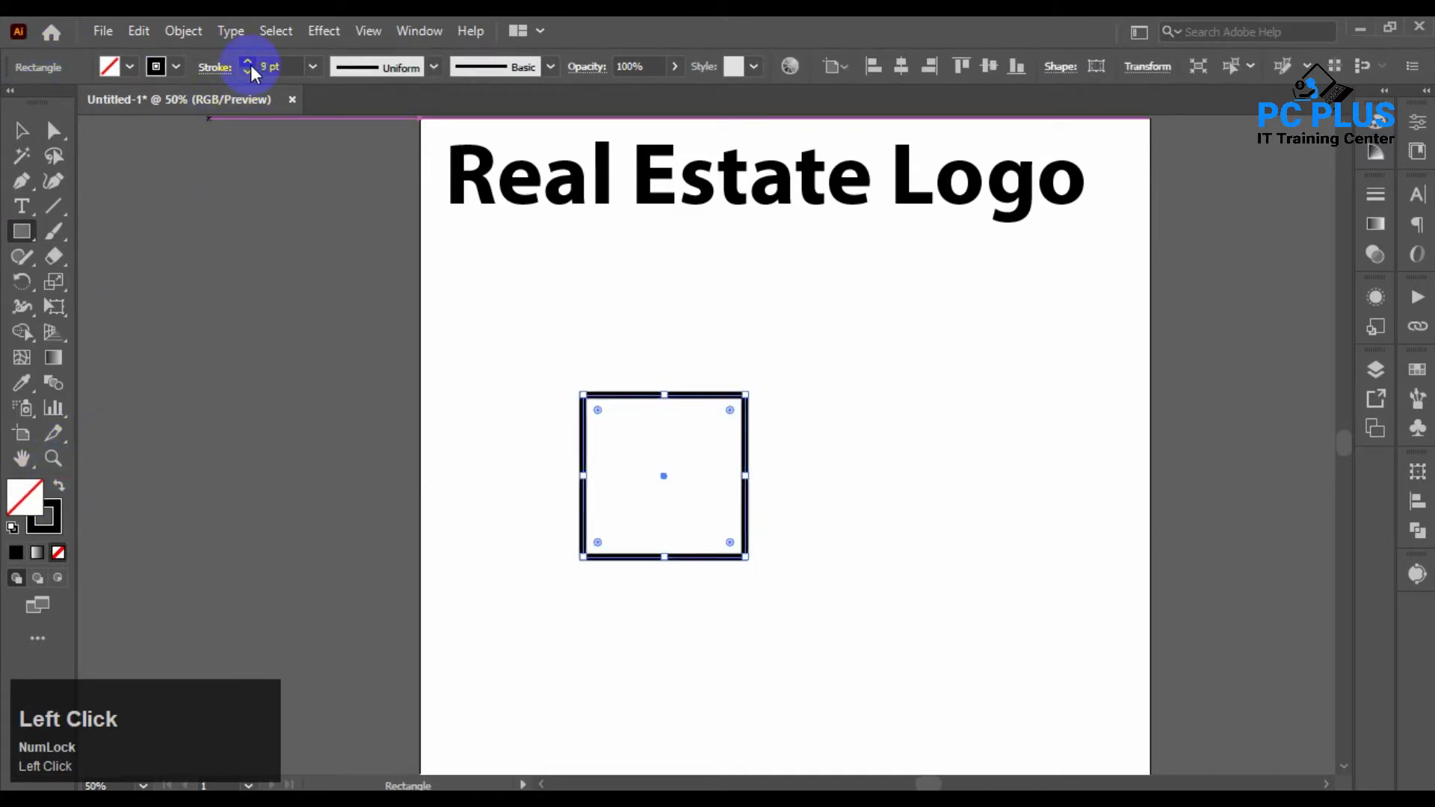
pyautogui.click(181, 34)
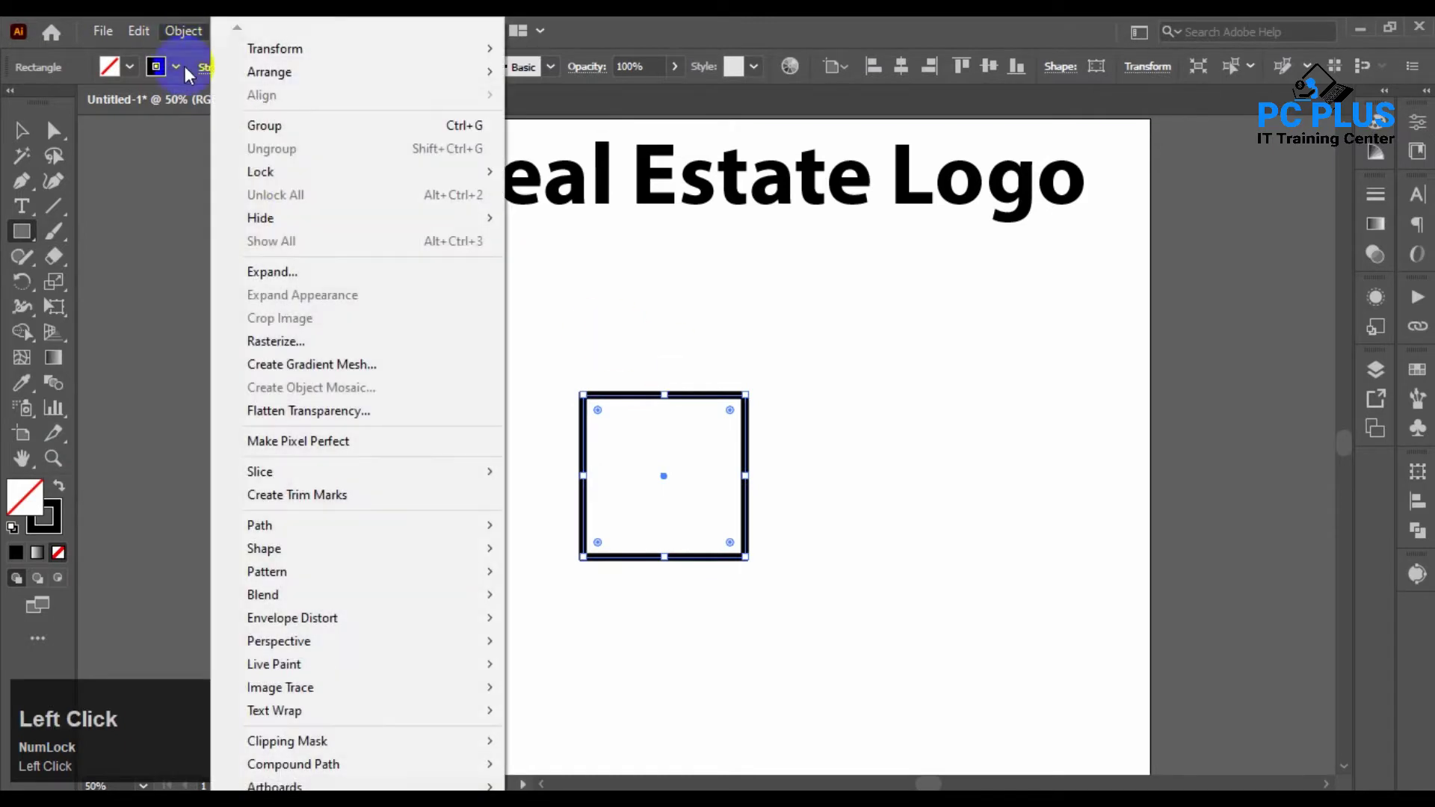
pyautogui.click(263, 273)
pyautogui.click(669, 526)
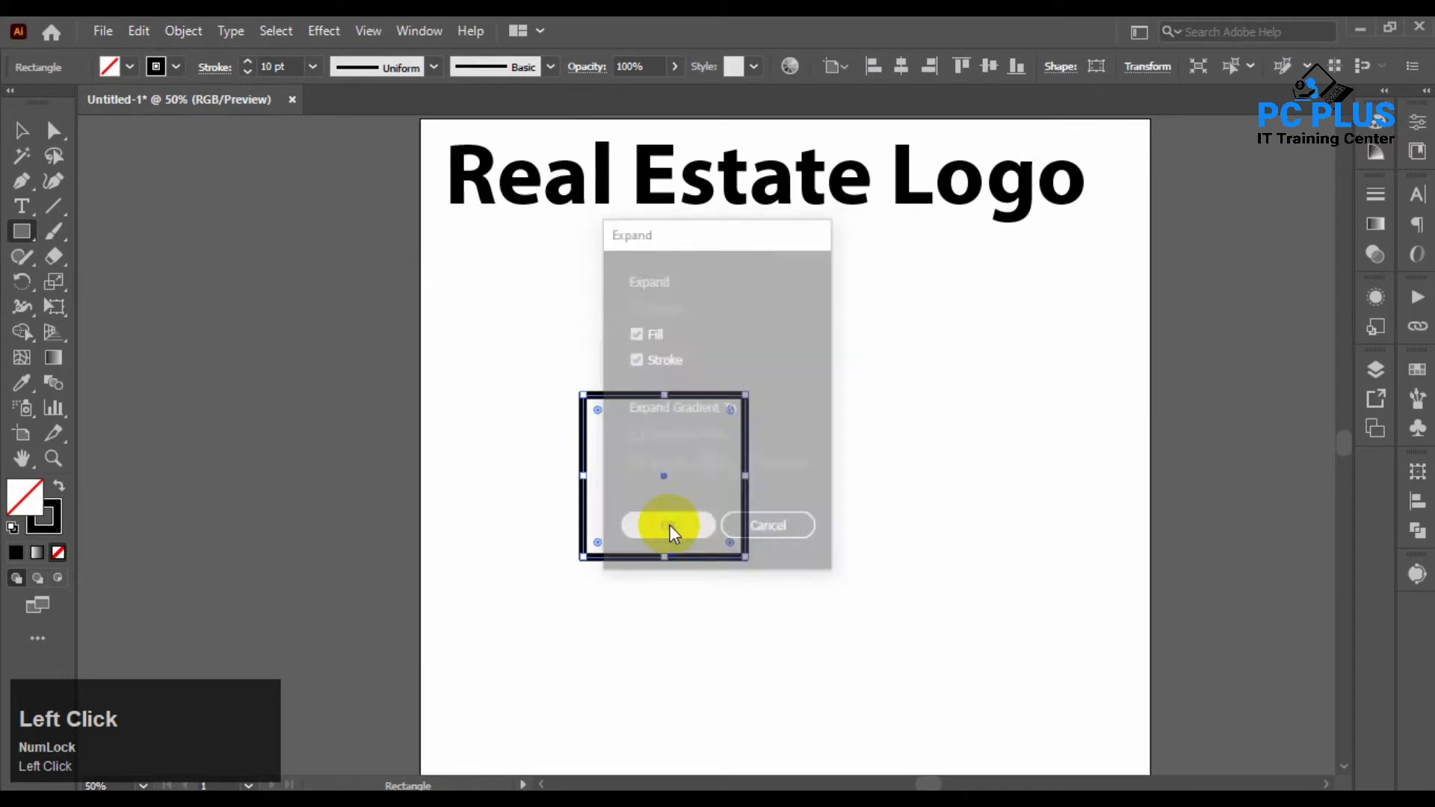
# - Create a polygon with a 50 px radius and 3 sides to the left of the square frame
pyautogui.click(29, 137)
pyautogui.click(19, 238)
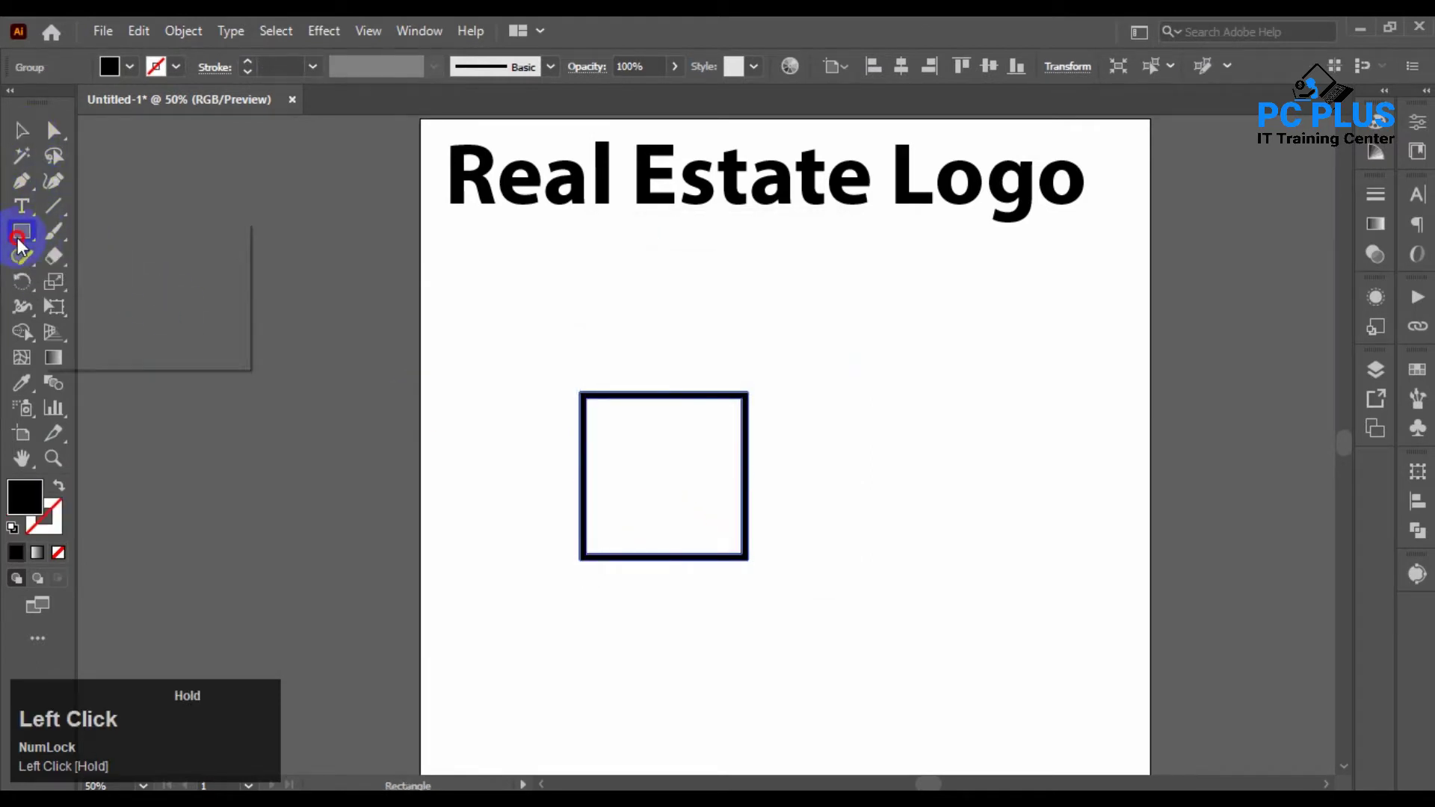
pyautogui.moveTo(17, 240); pyautogui.dragTo(110, 306)
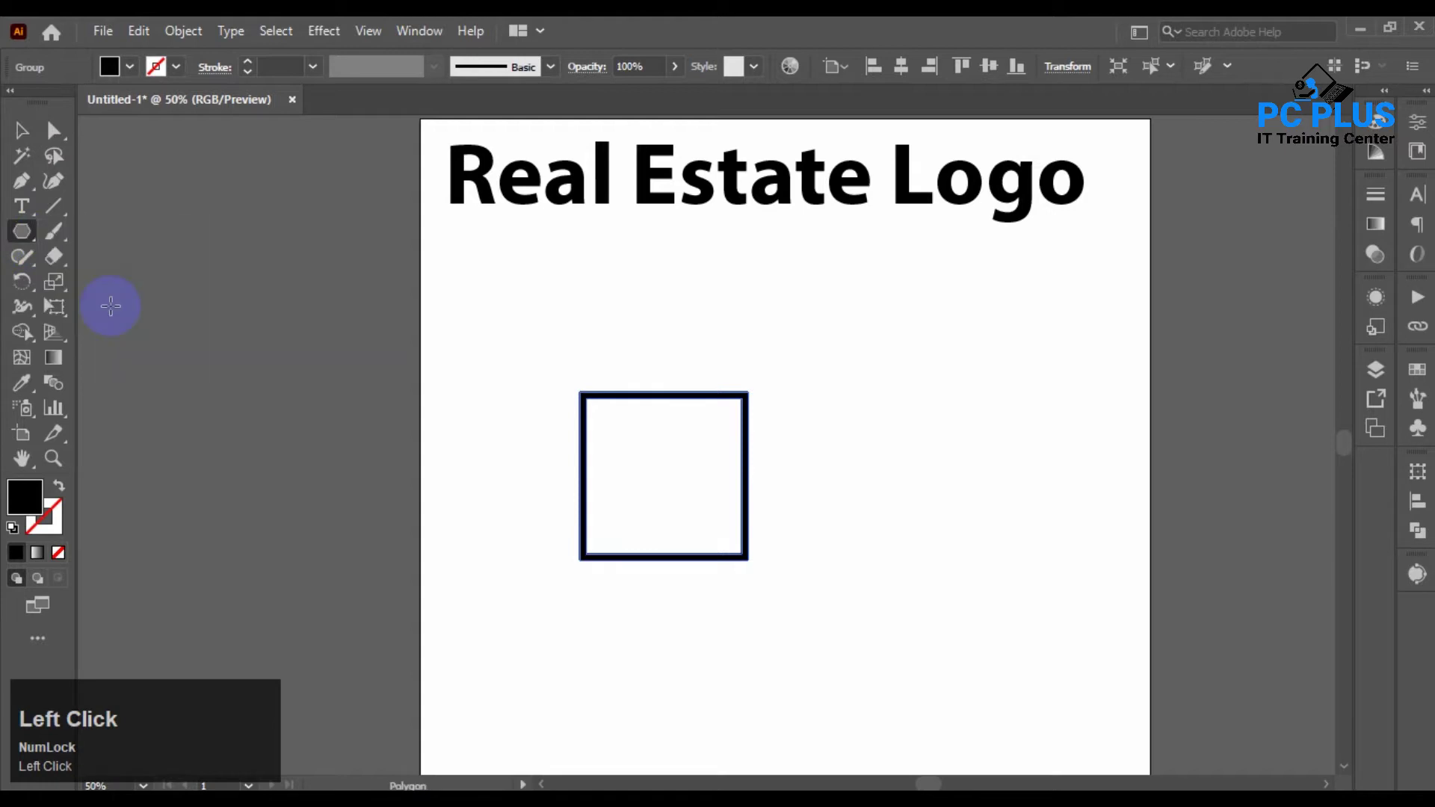
pyautogui.click(468, 404)
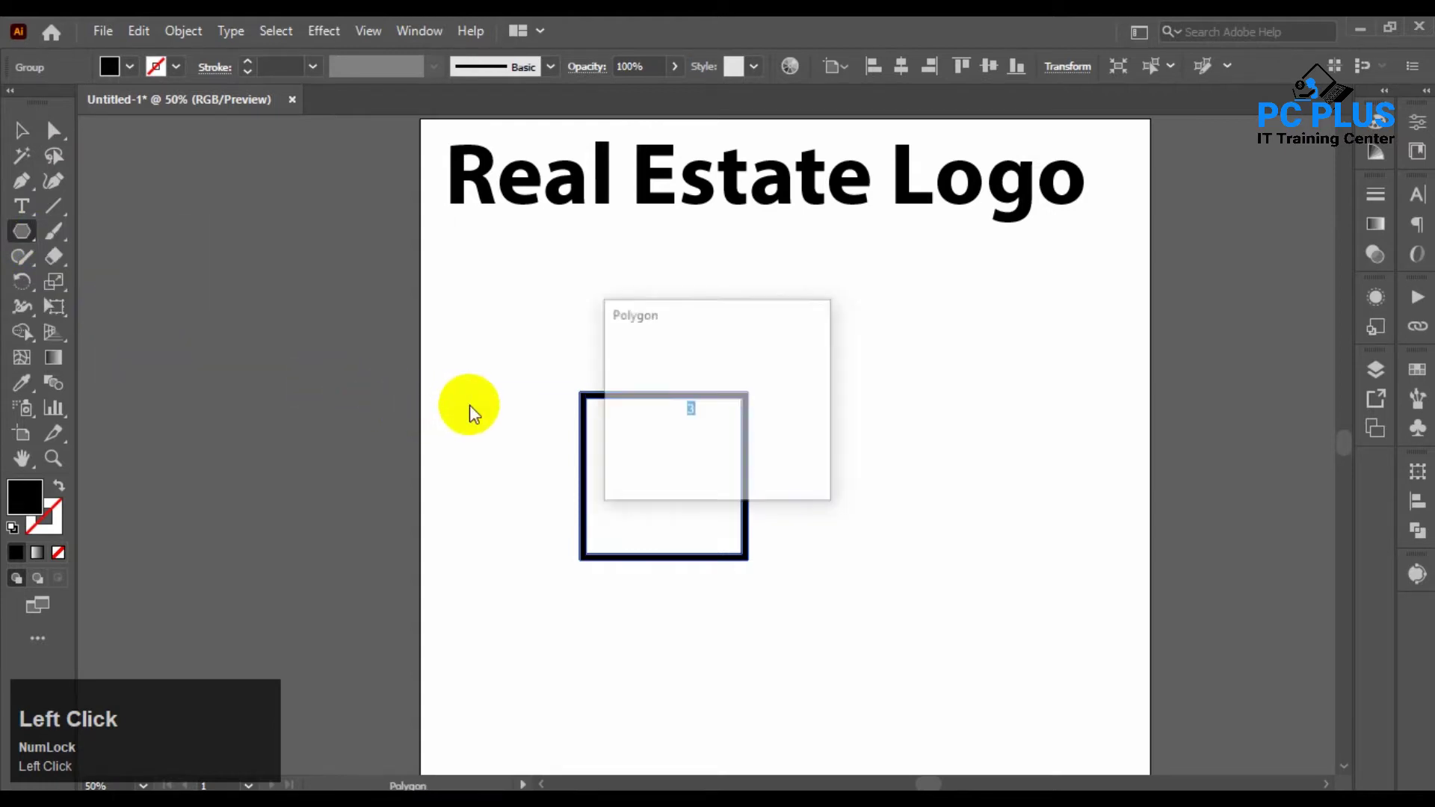
pyautogui.write('3')
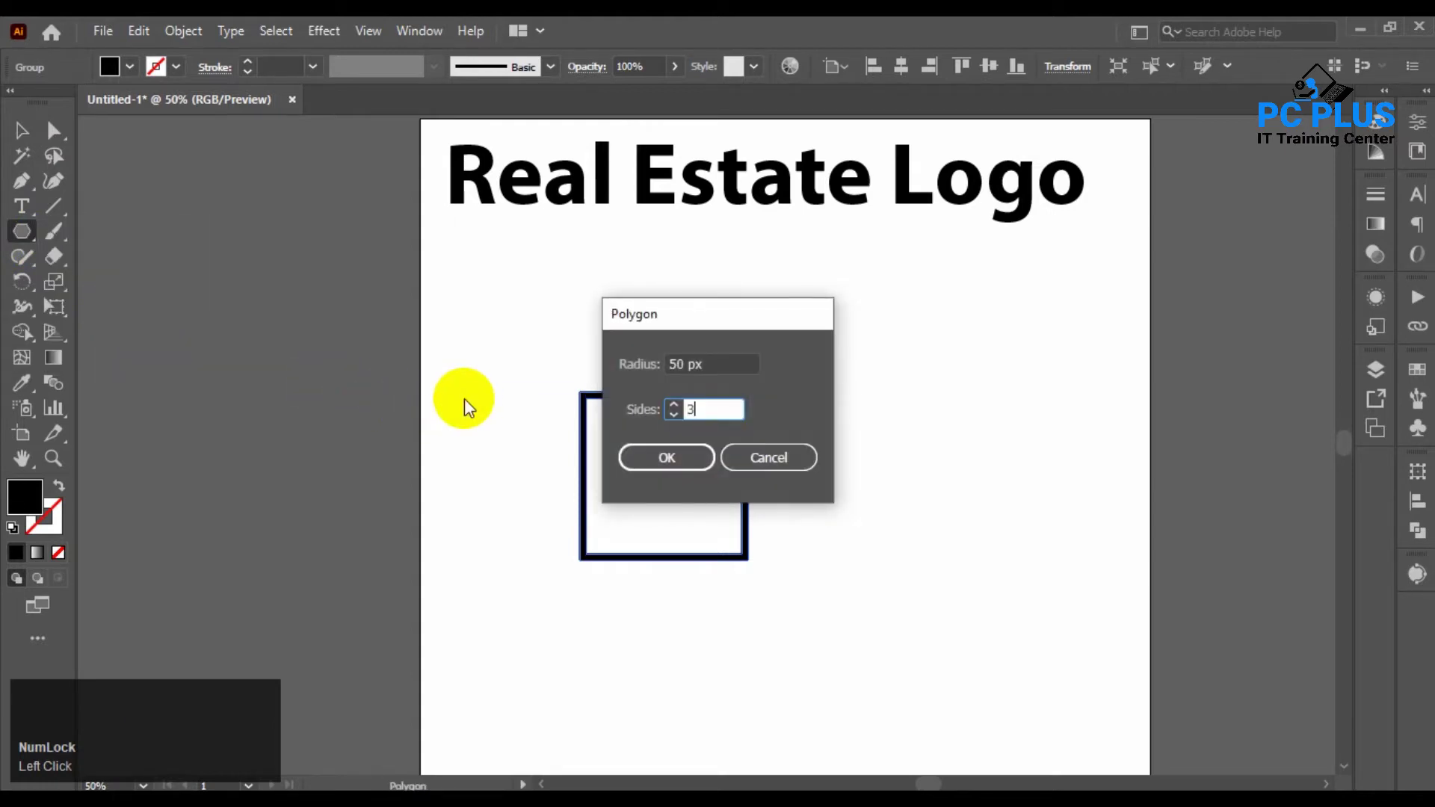
pyautogui.click(641, 464)
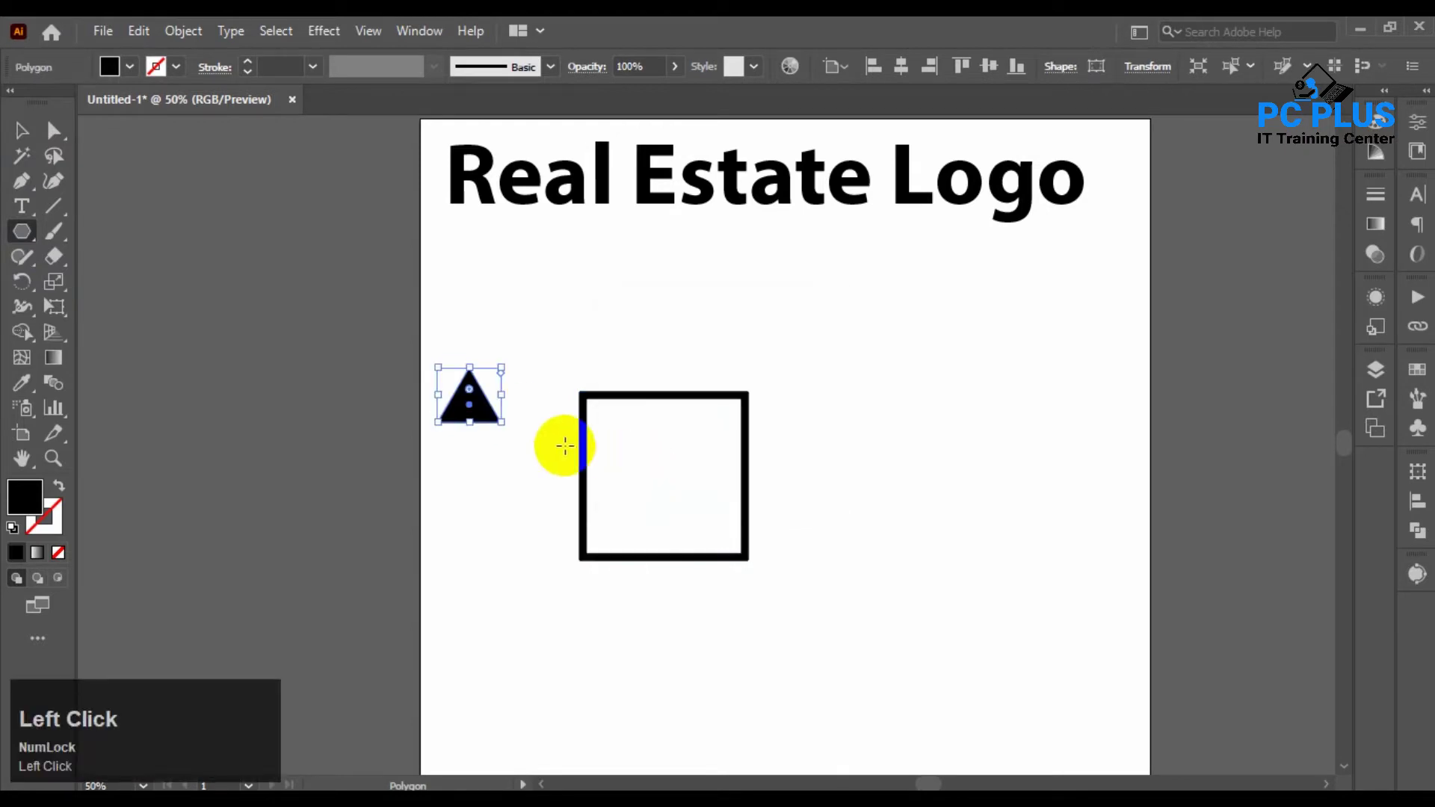
# - Move the triangle onto the square frame's top edge and center it there horizontally
pyautogui.hotkey('ctrl', '=')
pyautogui.hotkey('ctrl', '=')
pyautogui.hotkey('ctrl', '=')
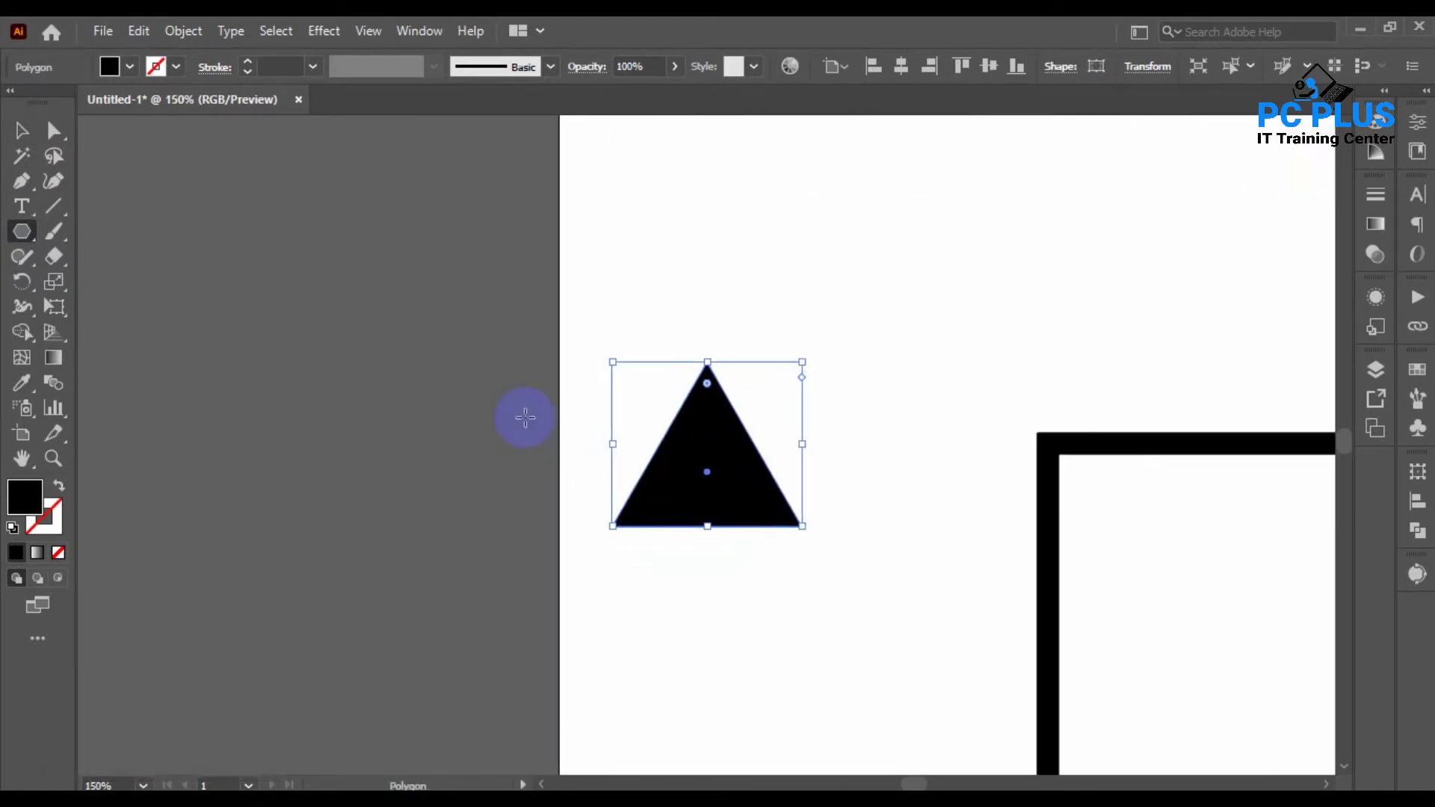
pyautogui.moveTo(705, 352); pyautogui.dragTo(333, 468)
pyautogui.hotkey('ctrl', '=')
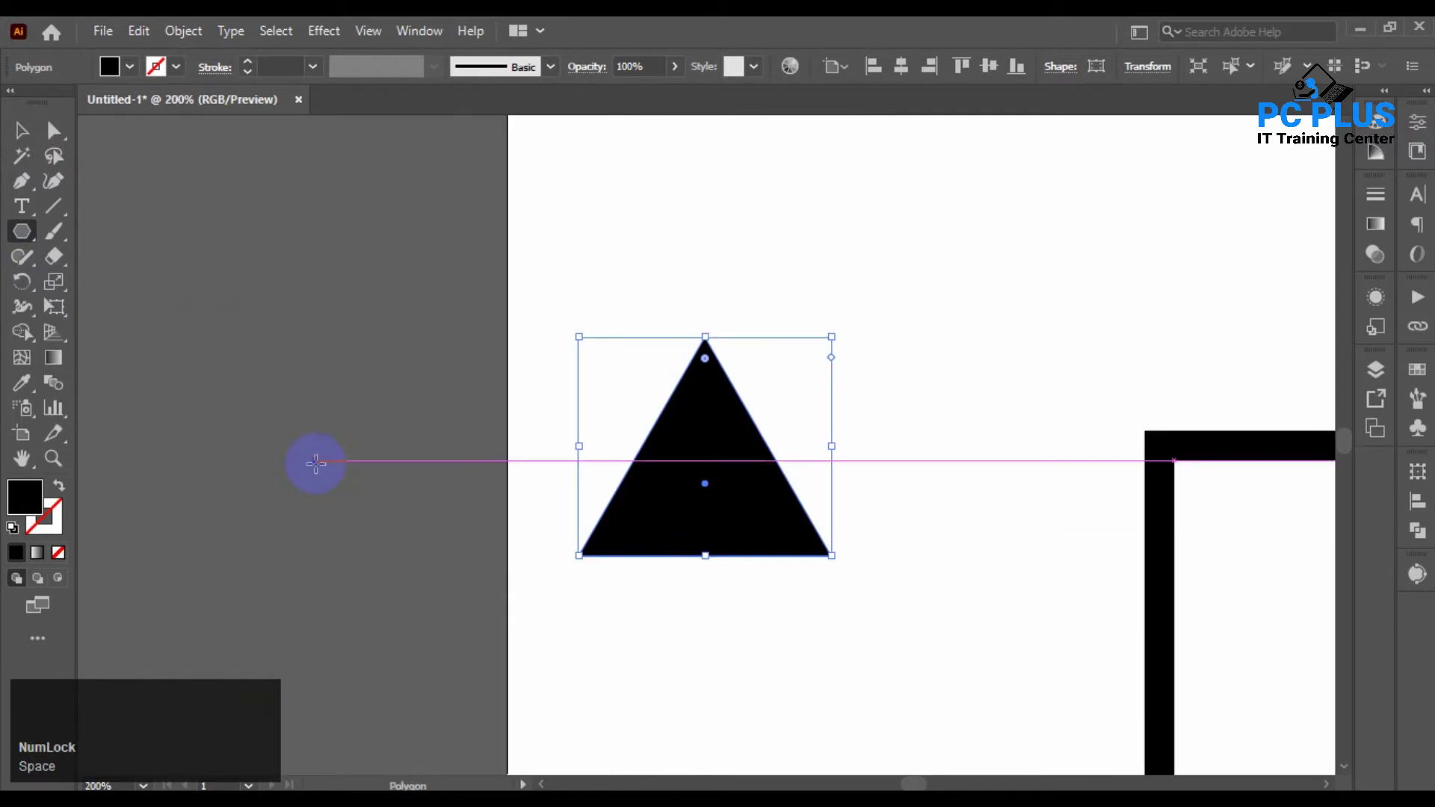
pyautogui.moveTo(769, 379); pyautogui.dragTo(352, 511)
pyautogui.moveTo(321, 601); pyautogui.dragTo(1199, 474)
pyautogui.moveTo(1118, 513); pyautogui.dragTo(760, 503)
pyautogui.hotkey('ctrl', '-')
pyautogui.hotkey('ctrl', '-')
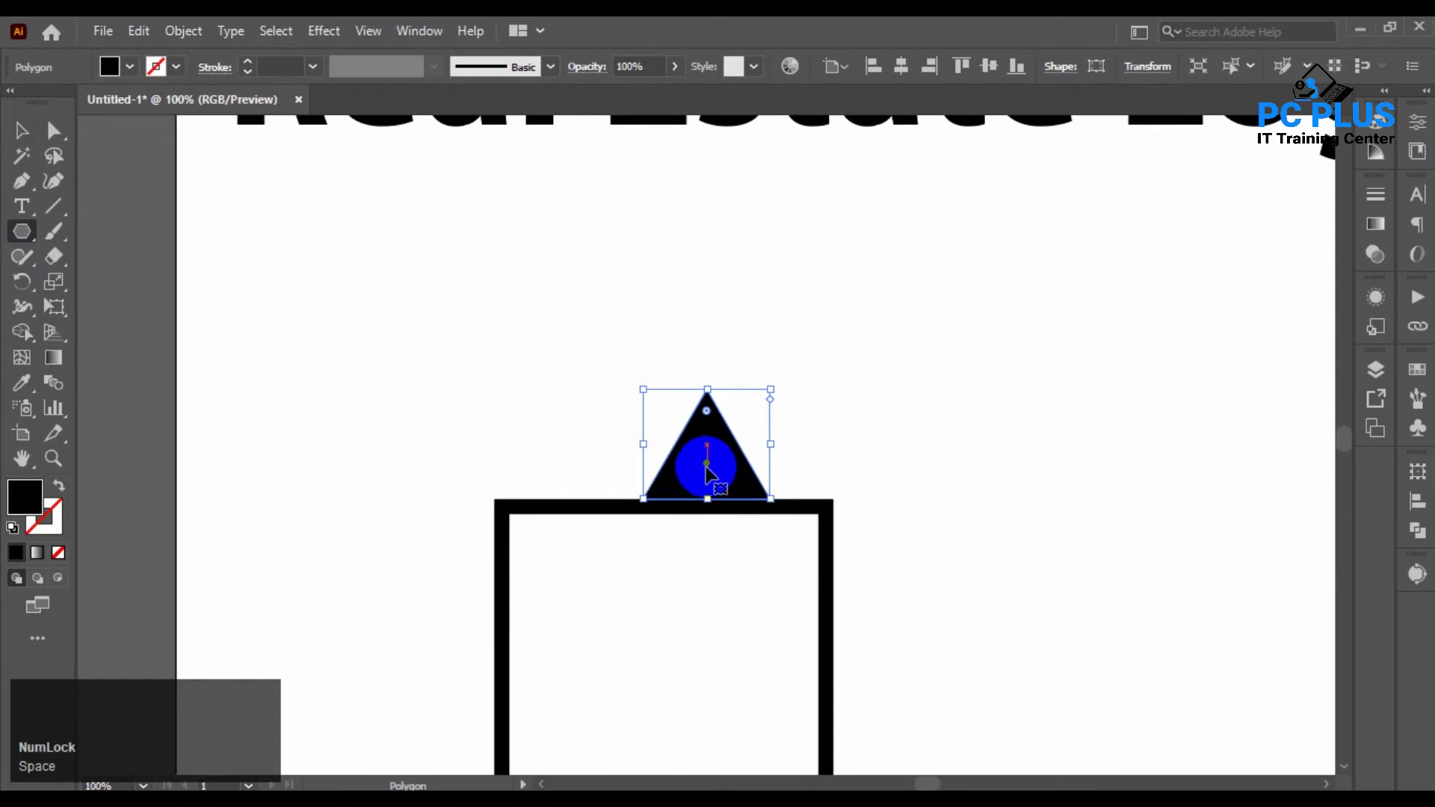
pyautogui.click(22, 133)
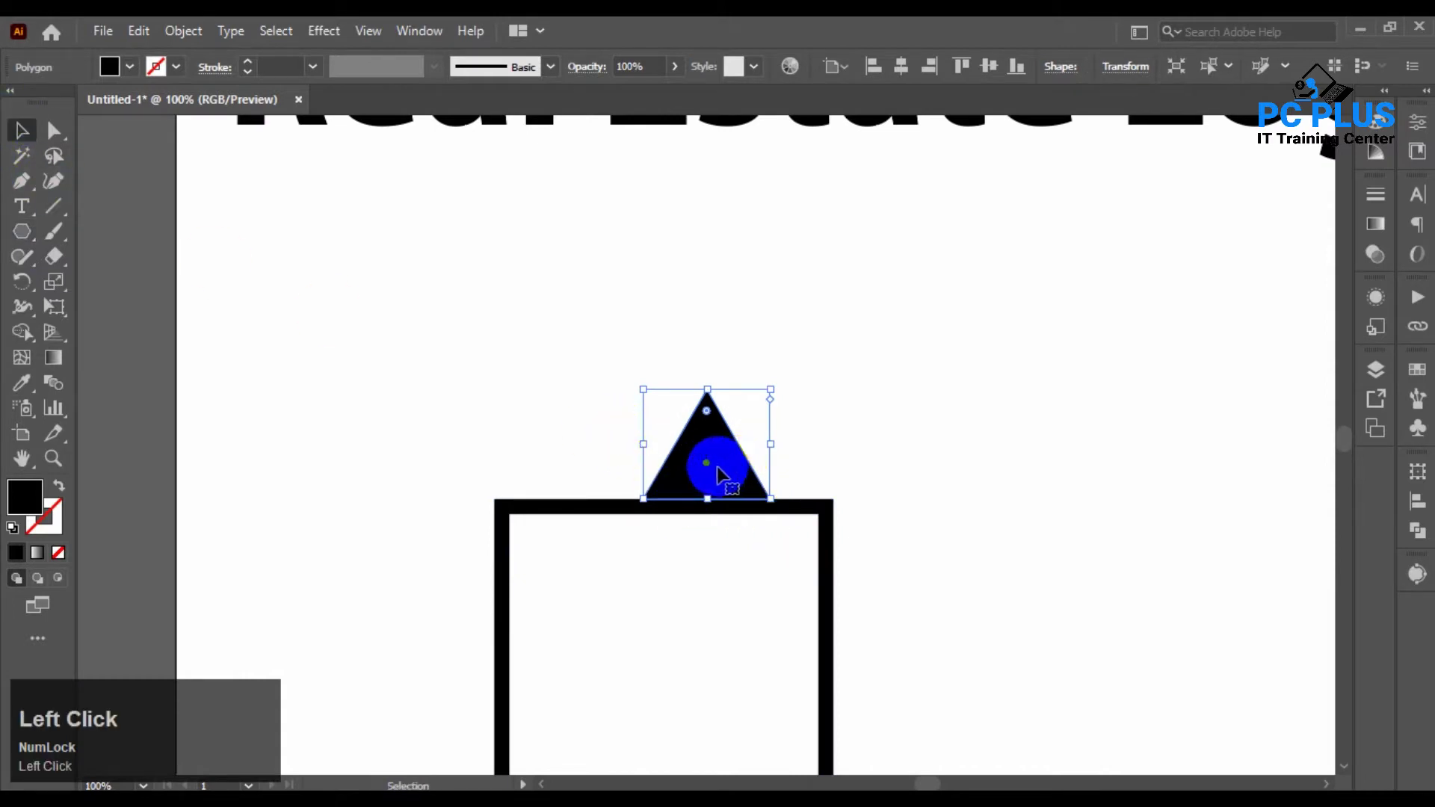
pyautogui.moveTo(705, 467); pyautogui.dragTo(665, 467)
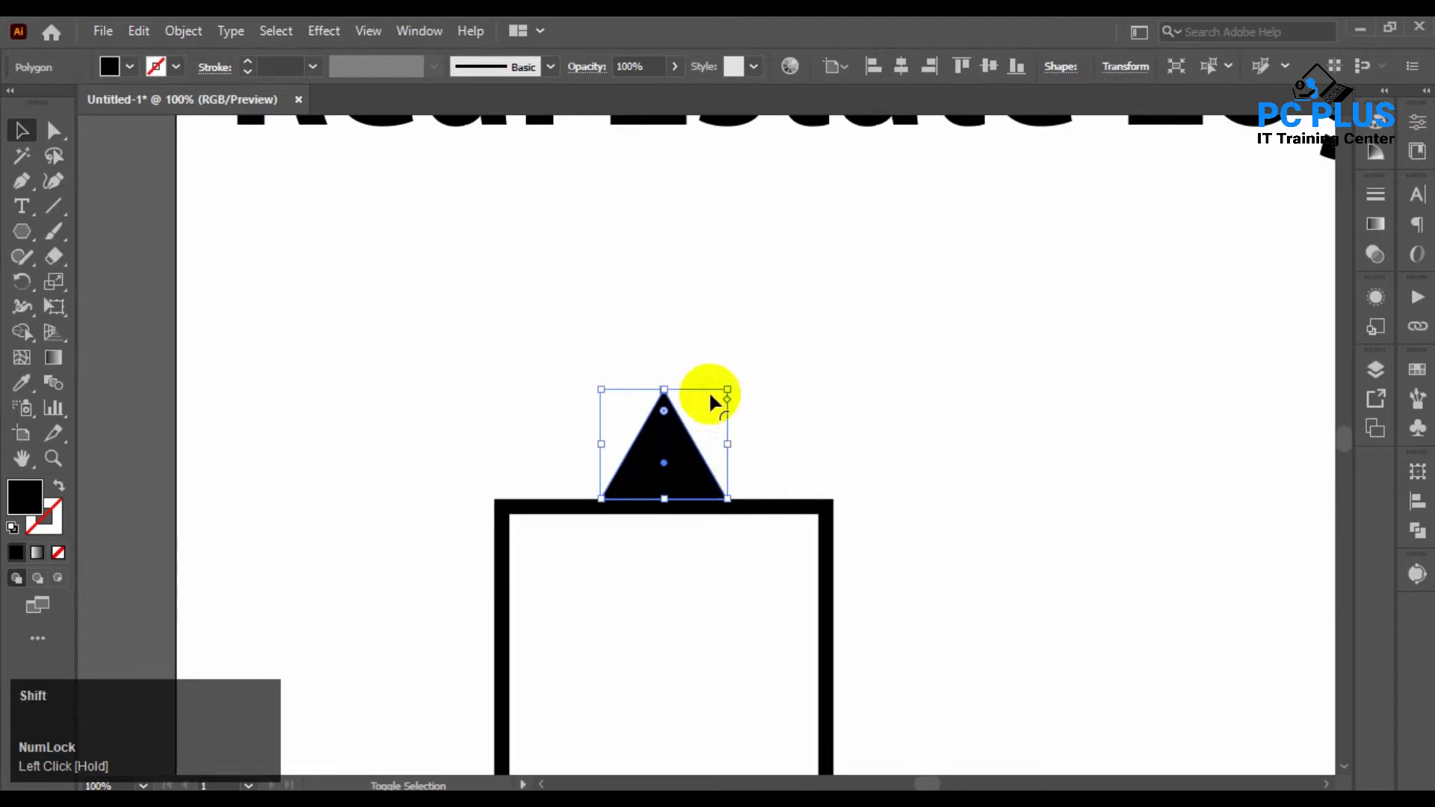
# - Enlarge the triangle to about the frame's width, stretch it wider as a roof overhang, and recenter it over the frame
pyautogui.moveTo(729, 387); pyautogui.dragTo(841, 293)
pyautogui.moveTo(710, 439); pyautogui.dragTo(703, 401)
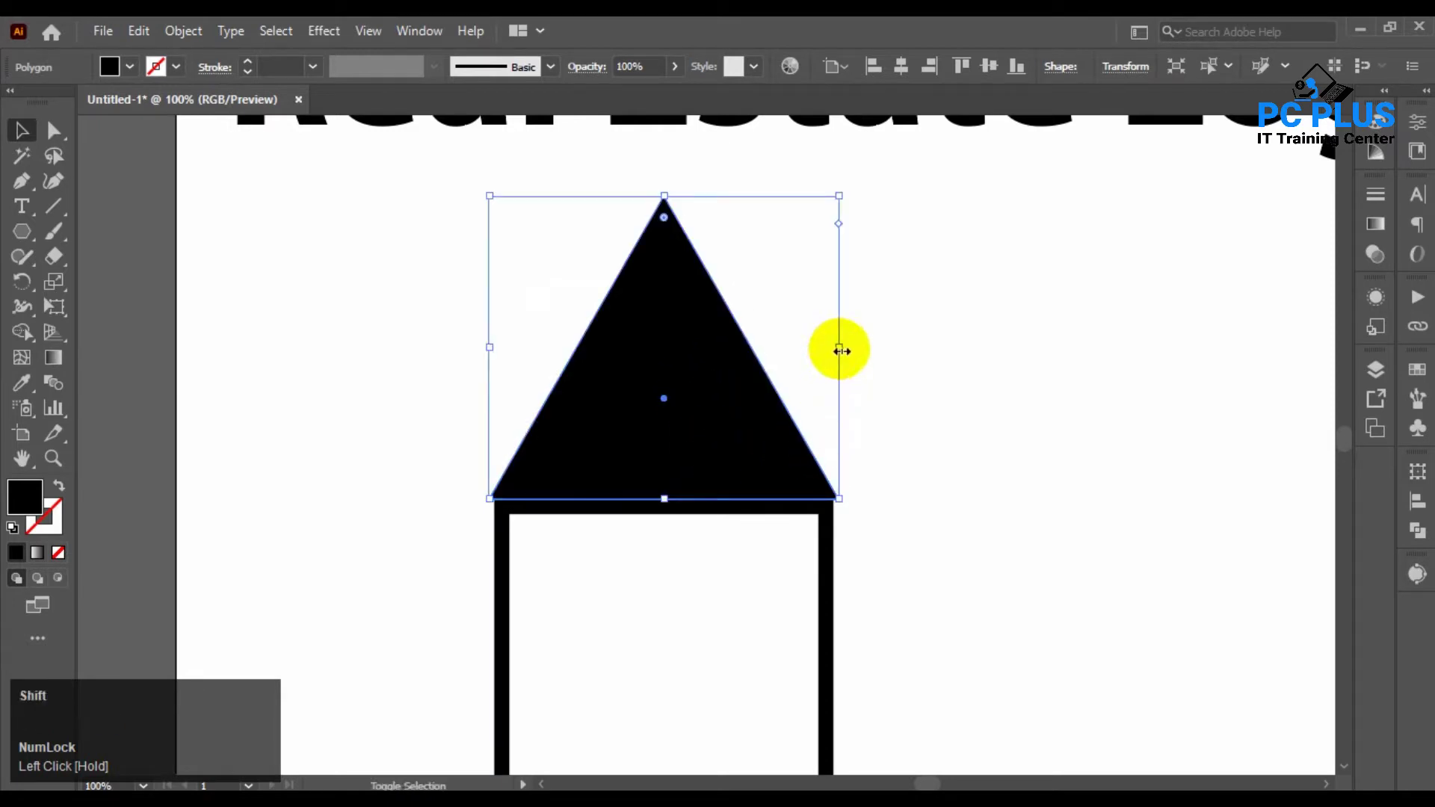
pyautogui.moveTo(840, 351); pyautogui.dragTo(998, 357)
pyautogui.click(861, 416)
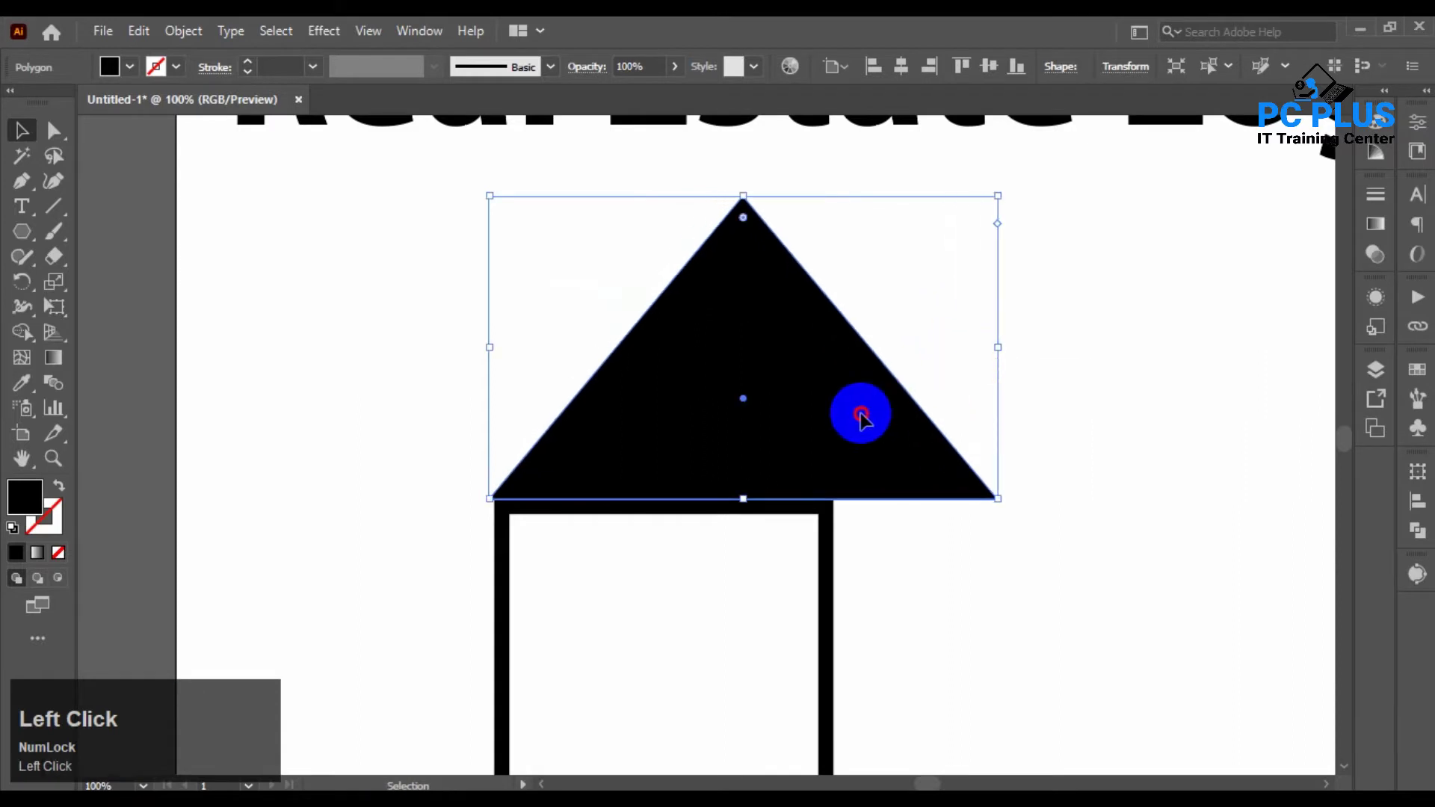
pyautogui.moveTo(861, 416); pyautogui.dragTo(780, 417)
pyautogui.keyDown('ctrl'); pyautogui.click(941, 388); pyautogui.keyUp('ctrl')
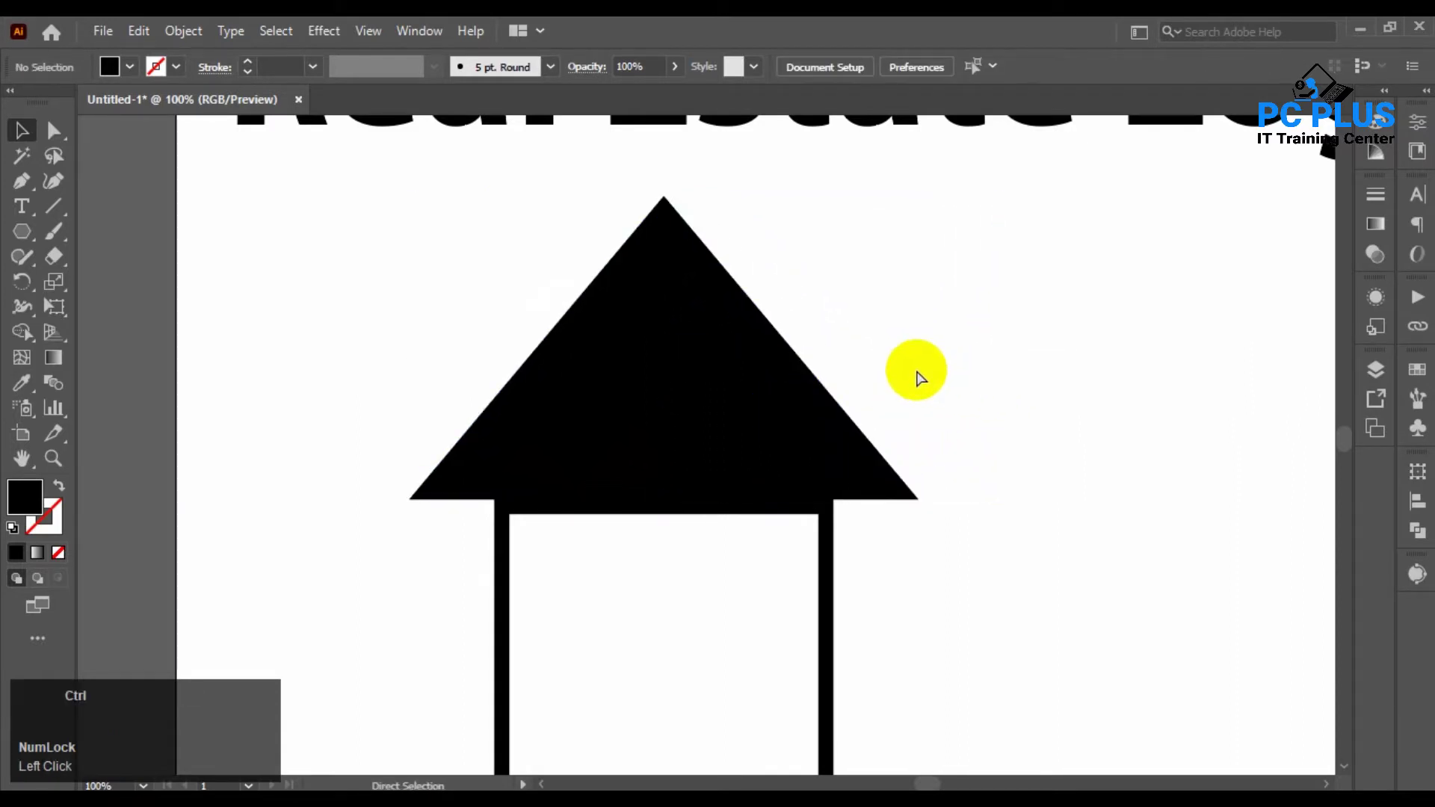
# - Move the roof triangle down so that it overlaps the upper part of the square frame
pyautogui.hotkey('ctrl', '0')
pyautogui.moveTo(667, 344); pyautogui.dragTo(670, 379)
pyautogui.click(794, 295)
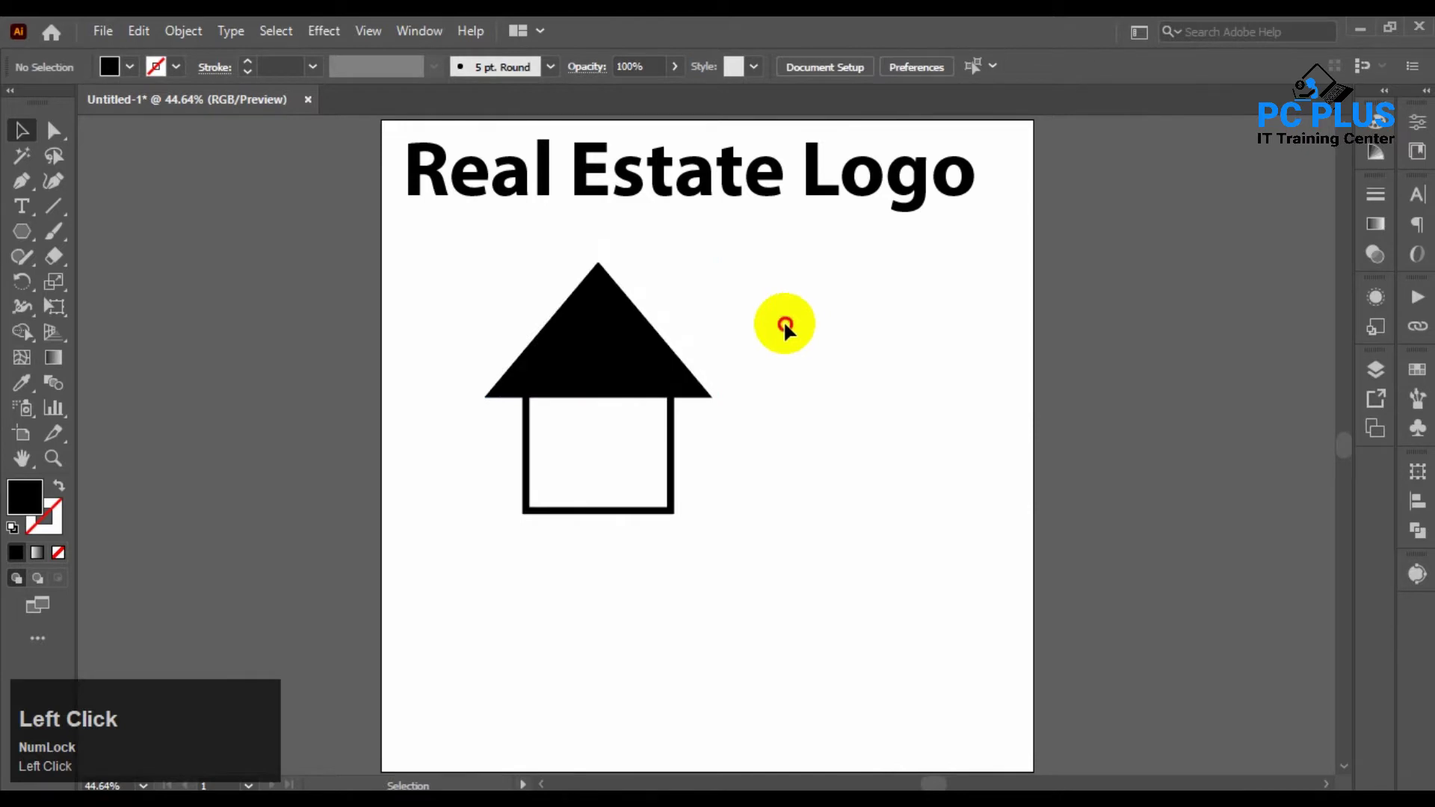
# - Enlarge the square frame slightly and align it with the roof triangle on their horizontal centers
pyautogui.moveTo(785, 324); pyautogui.dragTo(655, 519)
pyautogui.click(703, 473)
pyautogui.keyDown('shift'); pyautogui.click(678, 469); pyautogui.keyUp('shift')
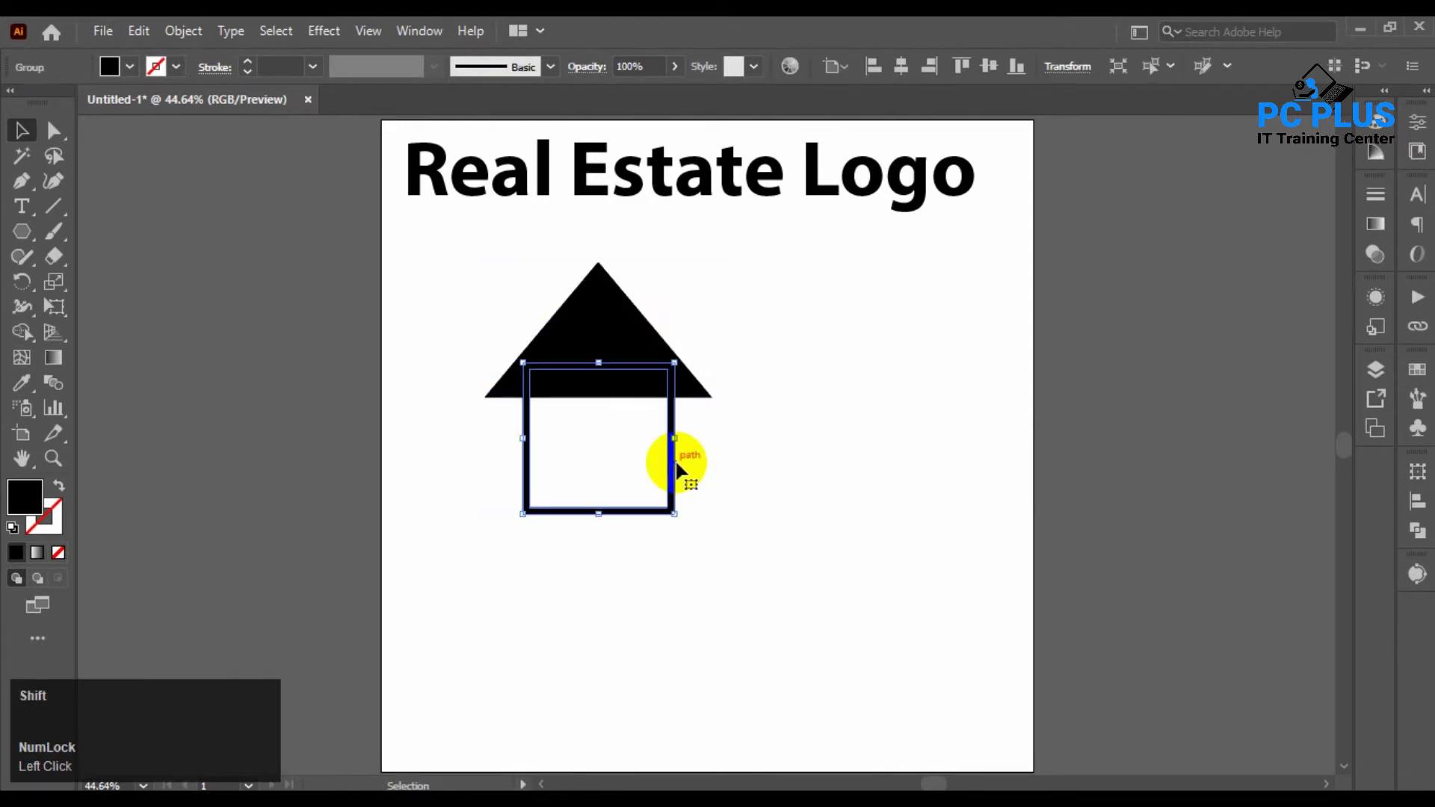
pyautogui.moveTo(675, 444); pyautogui.dragTo(681, 445)
pyautogui.moveTo(501, 254); pyautogui.dragTo(722, 546)
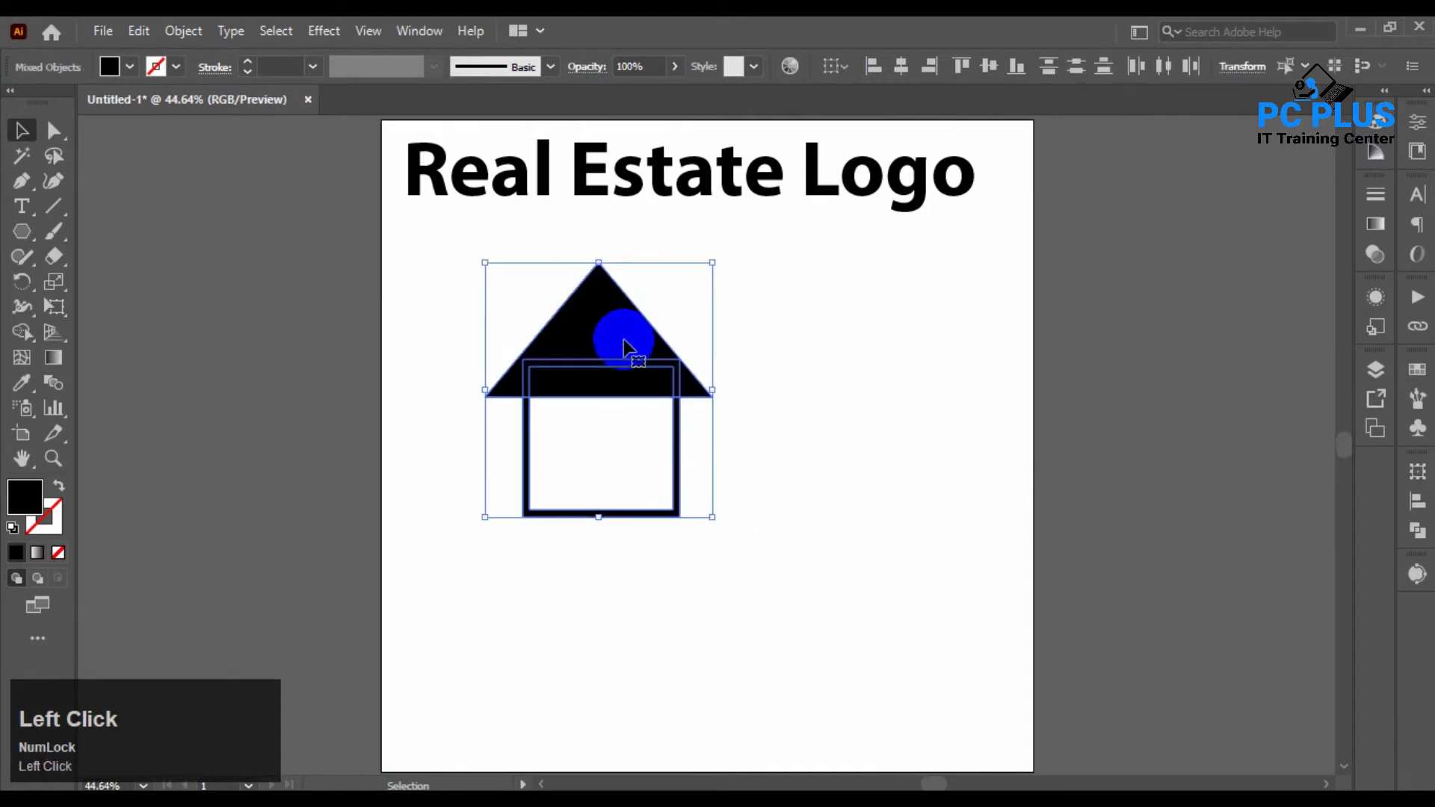
pyautogui.click(899, 67)
pyautogui.click(820, 258)
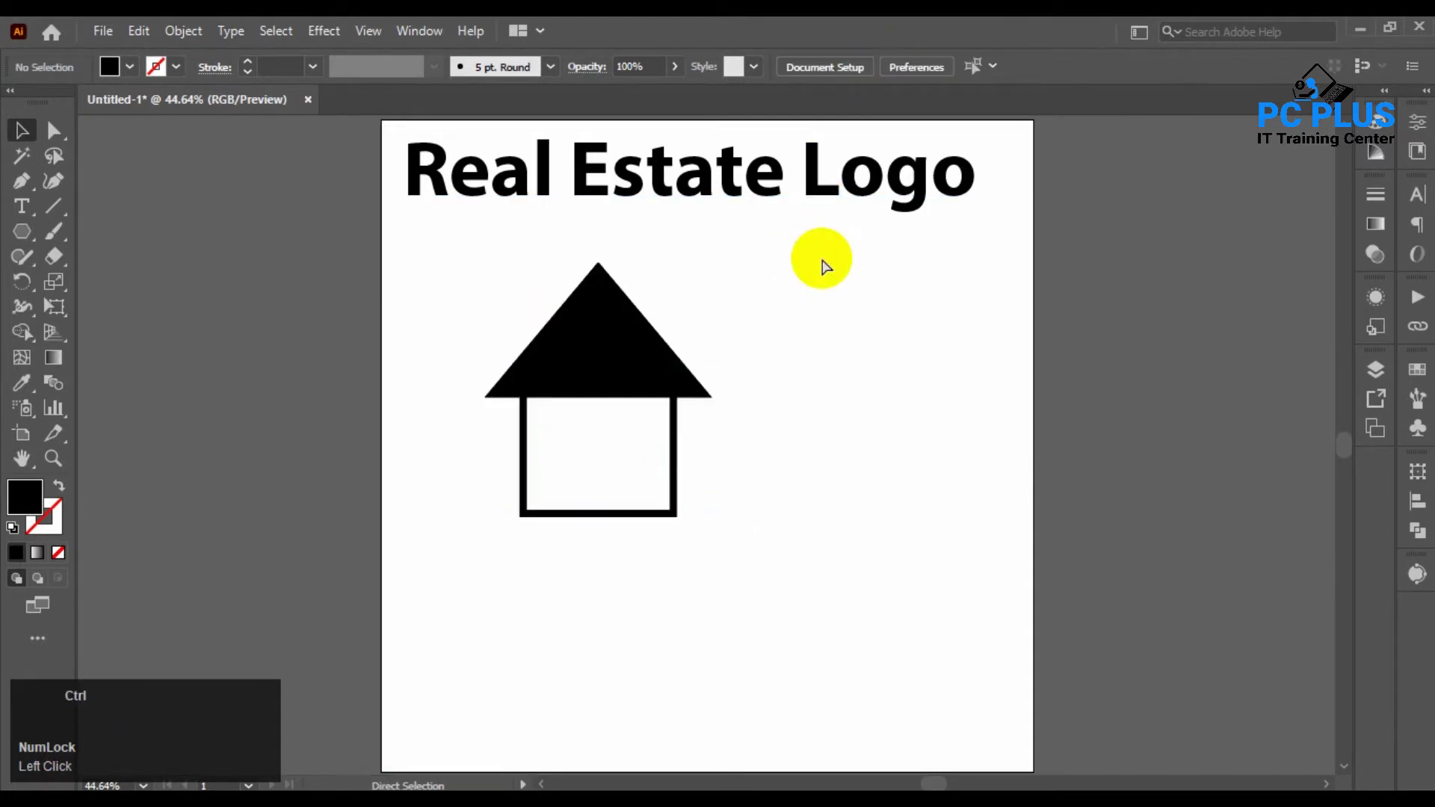
# - Merge the roof triangle and the square frame into a single house shape with the Shape Builder tool
pyautogui.hotkey('ctrl', '+')
pyautogui.hotkey('ctrl', '+')
pyautogui.press('space')
pyautogui.moveTo(775, 253); pyautogui.dragTo(912, 379)
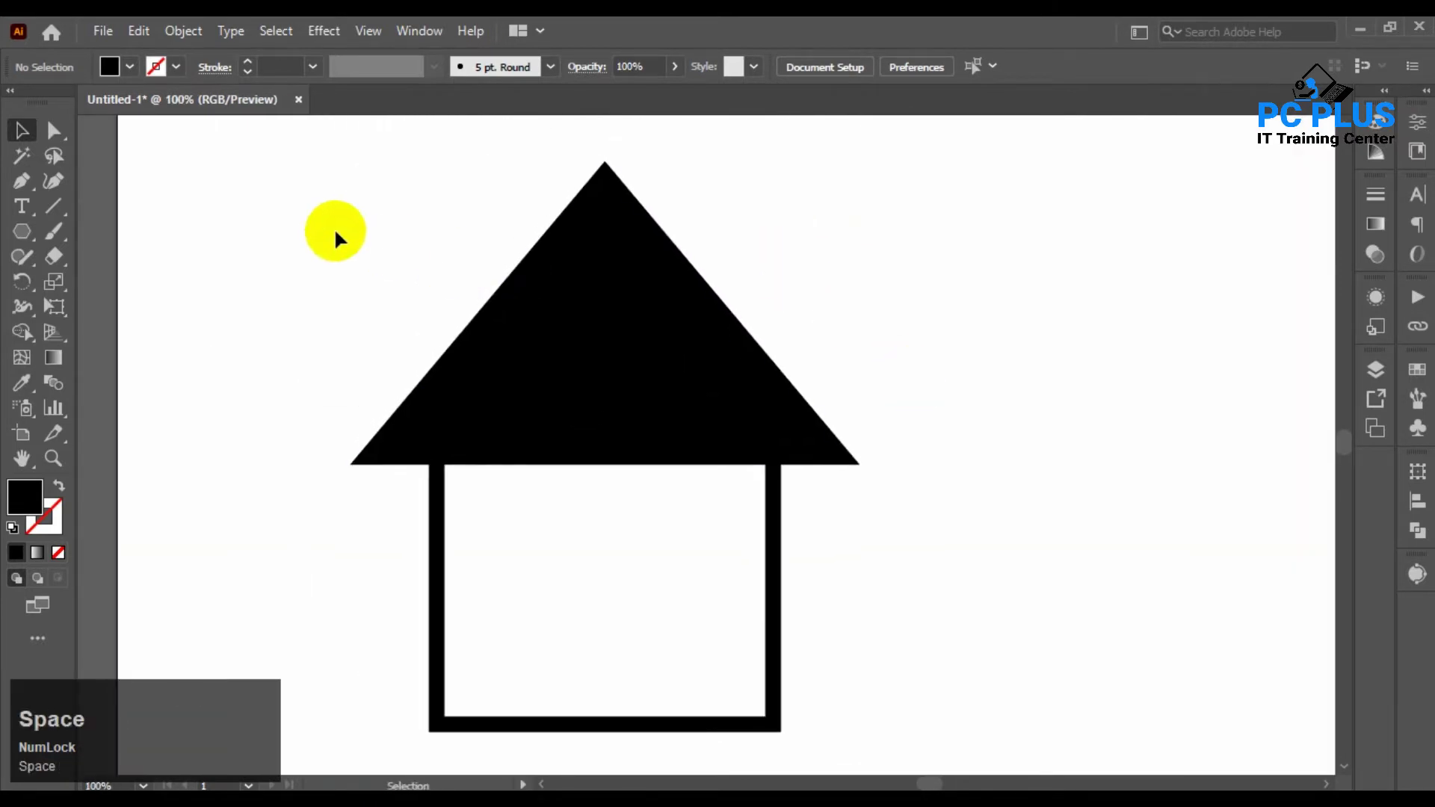
pyautogui.moveTo(853, 494); pyautogui.dragTo(857, 497)
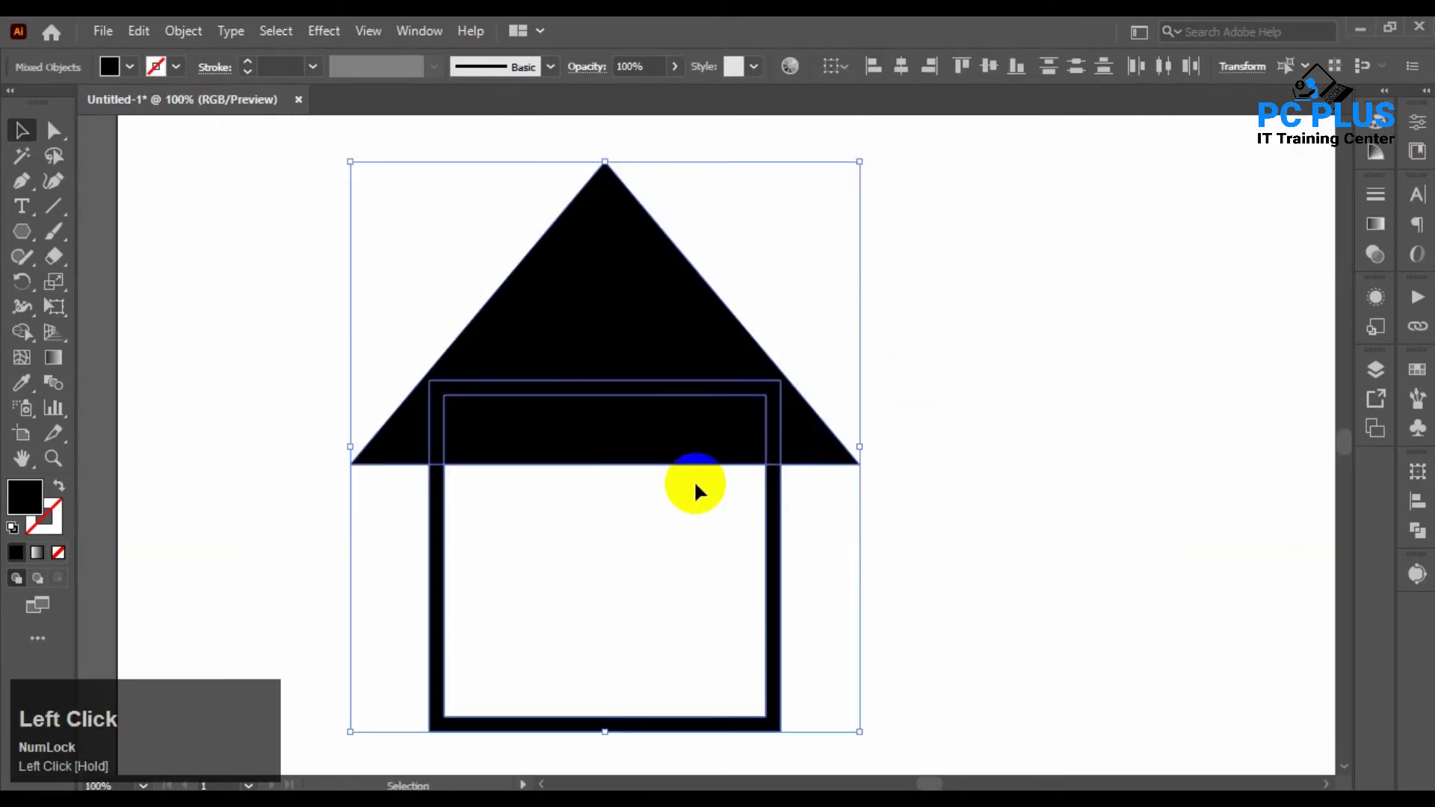
pyautogui.click(30, 338)
pyautogui.click(412, 421)
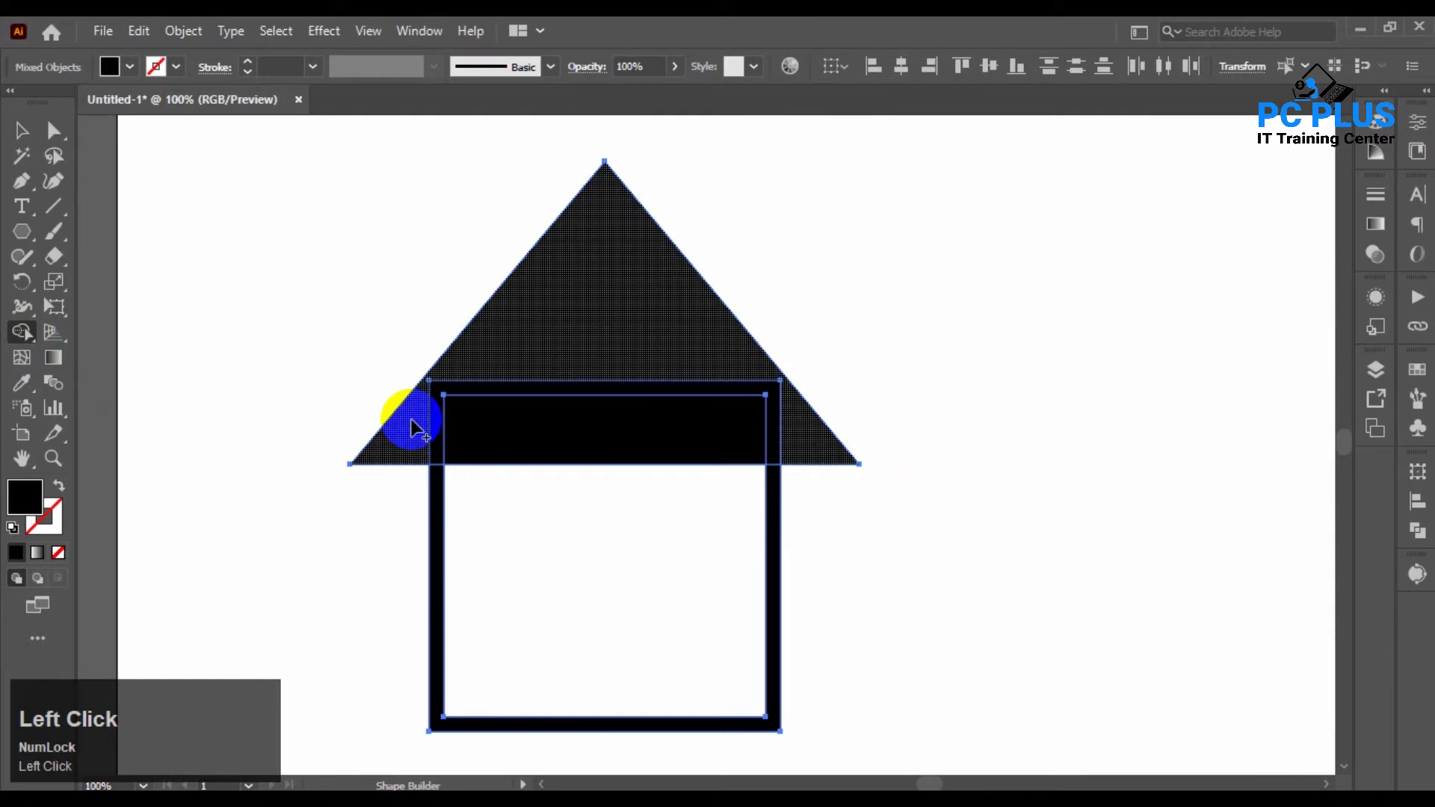
pyautogui.moveTo(412, 421)
pyautogui.mouseDown()
pyautogui.moveTo(452, 428)
pyautogui.moveTo(429, 474)
pyautogui.mouseUp()
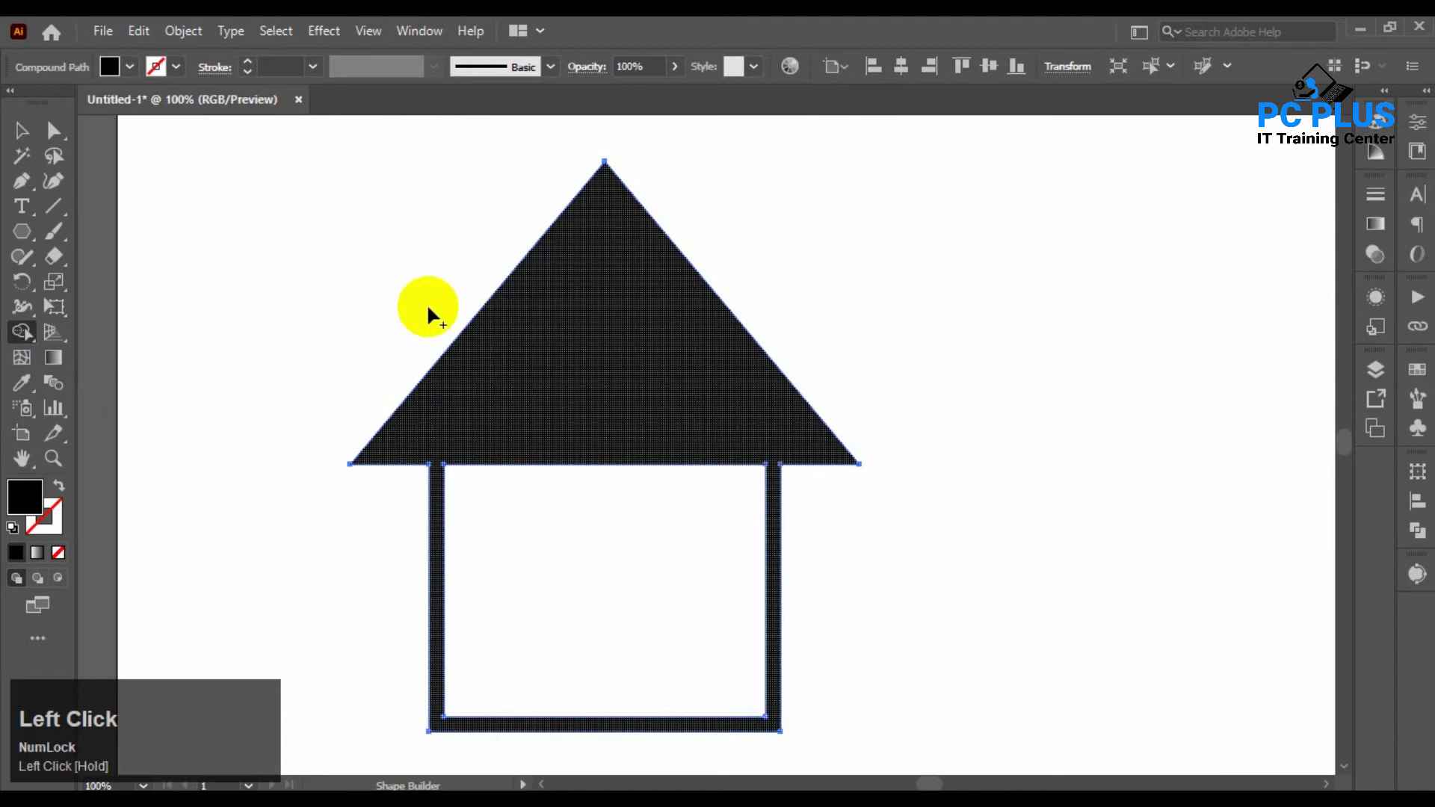
pyautogui.click(21, 134)
pyautogui.click(280, 238)
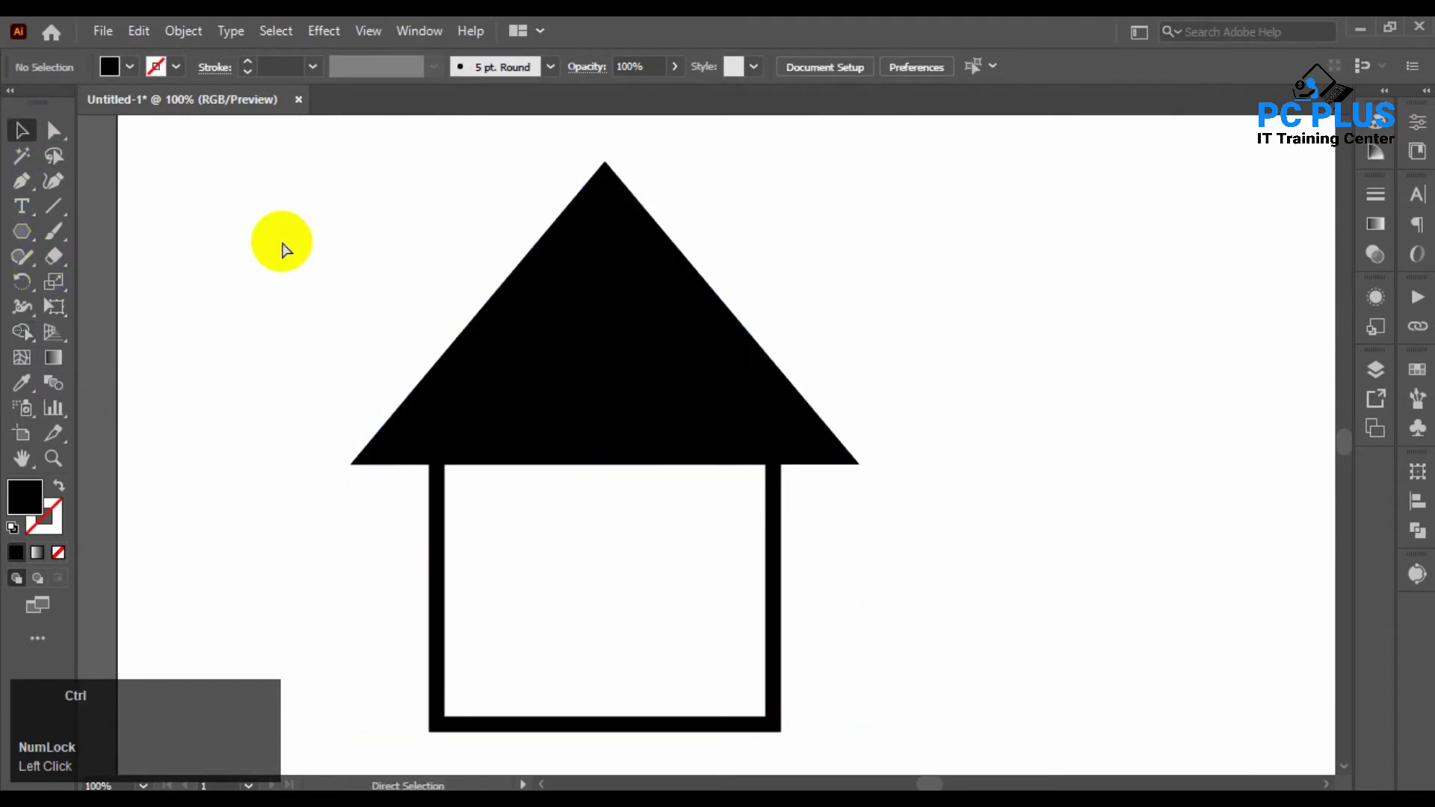
# - Place the house at the artboard's left side and put a duplicate beside it on the right
pyautogui.hotkey('ctrl', '0')
pyautogui.moveTo(535, 373); pyautogui.dragTo(835, 361)
pyautogui.click(967, 307)
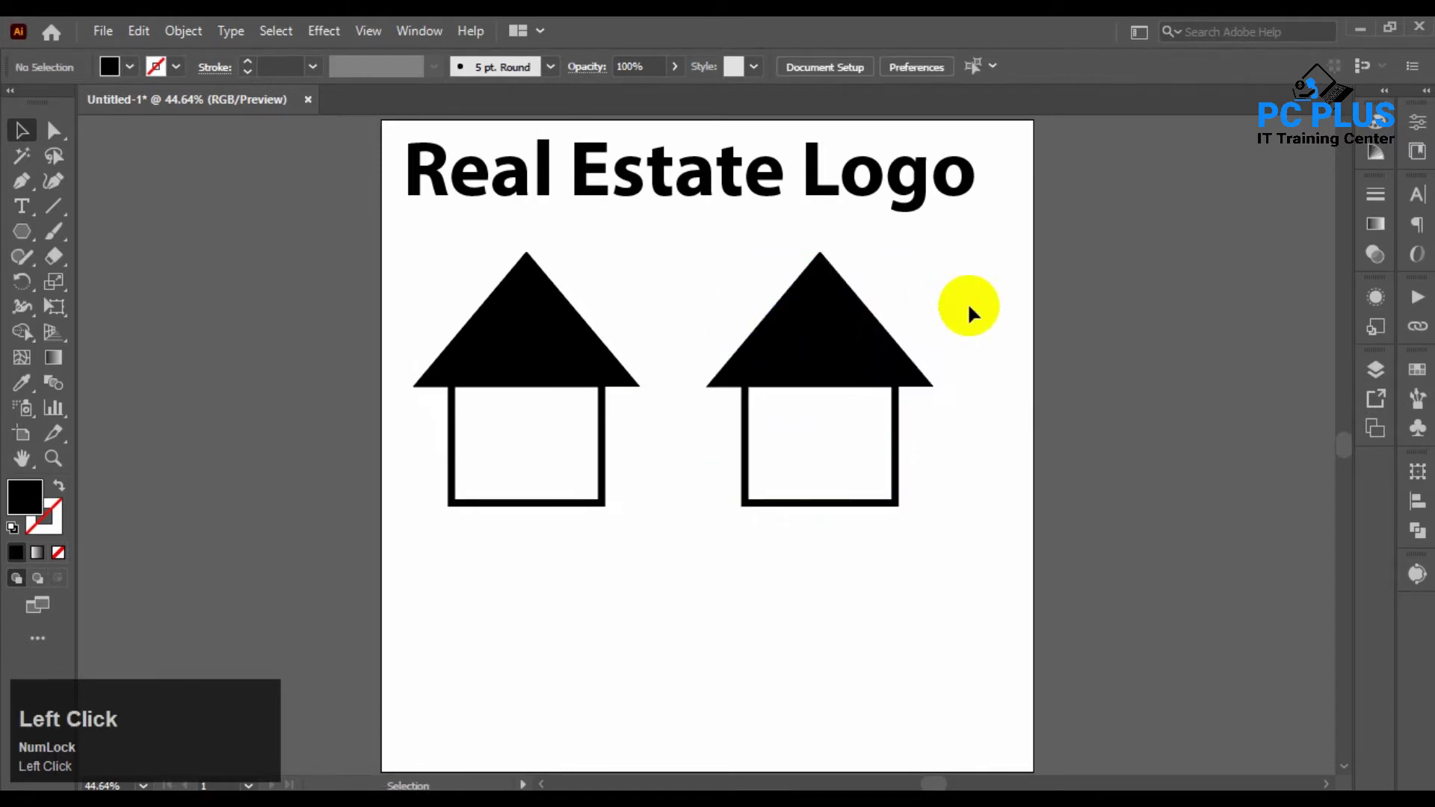
# - Draw a tall narrow black rectangle as a chimney on the right roof slope of the duplicated house
pyautogui.hotkey('ctrl', '=')
pyautogui.hotkey('ctrl', '=')
pyautogui.hotkey('ctrl', '=')
pyautogui.press('space')
pyautogui.moveTo(781, 275); pyautogui.dragTo(434, 427)
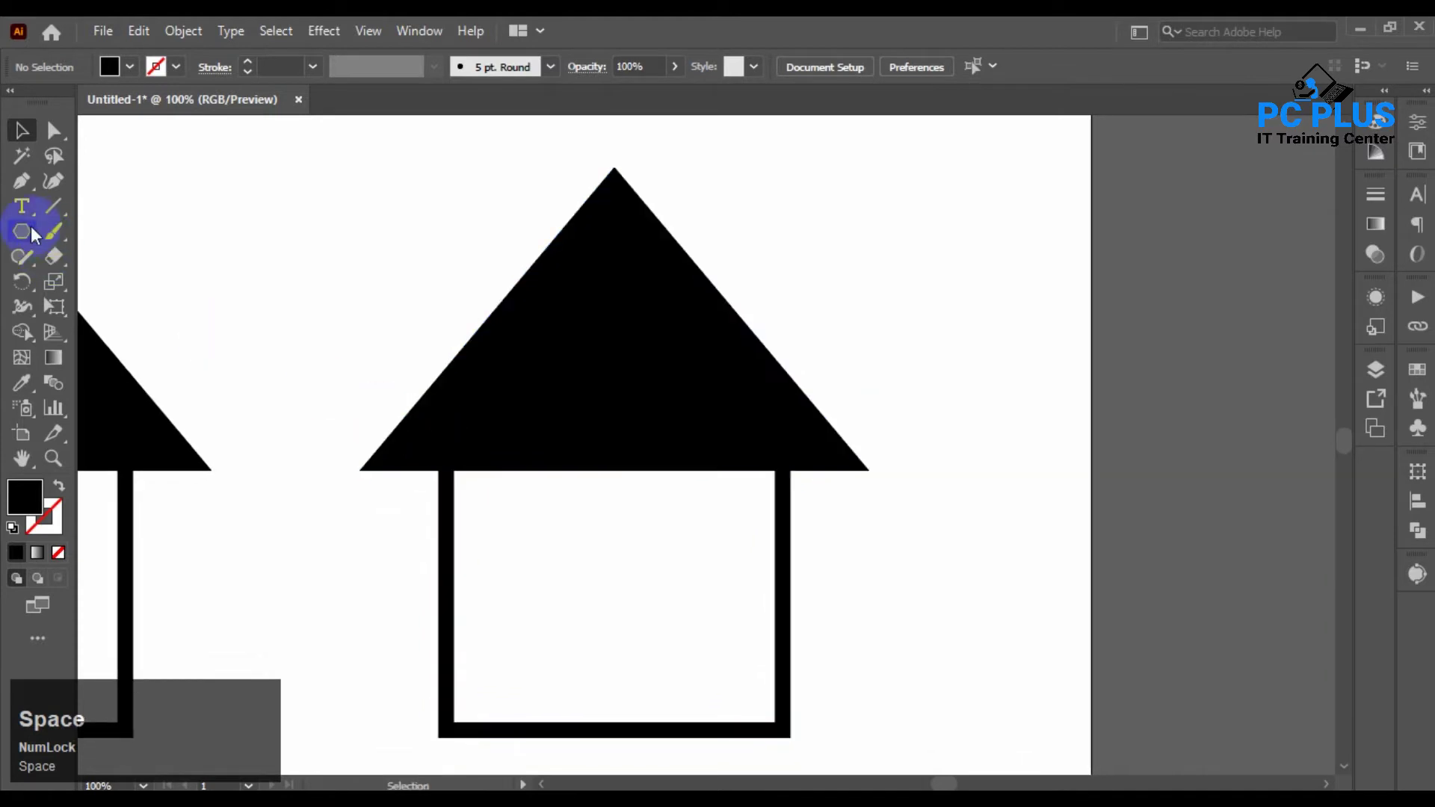
pyautogui.moveTo(31, 228); pyautogui.dragTo(96, 230)
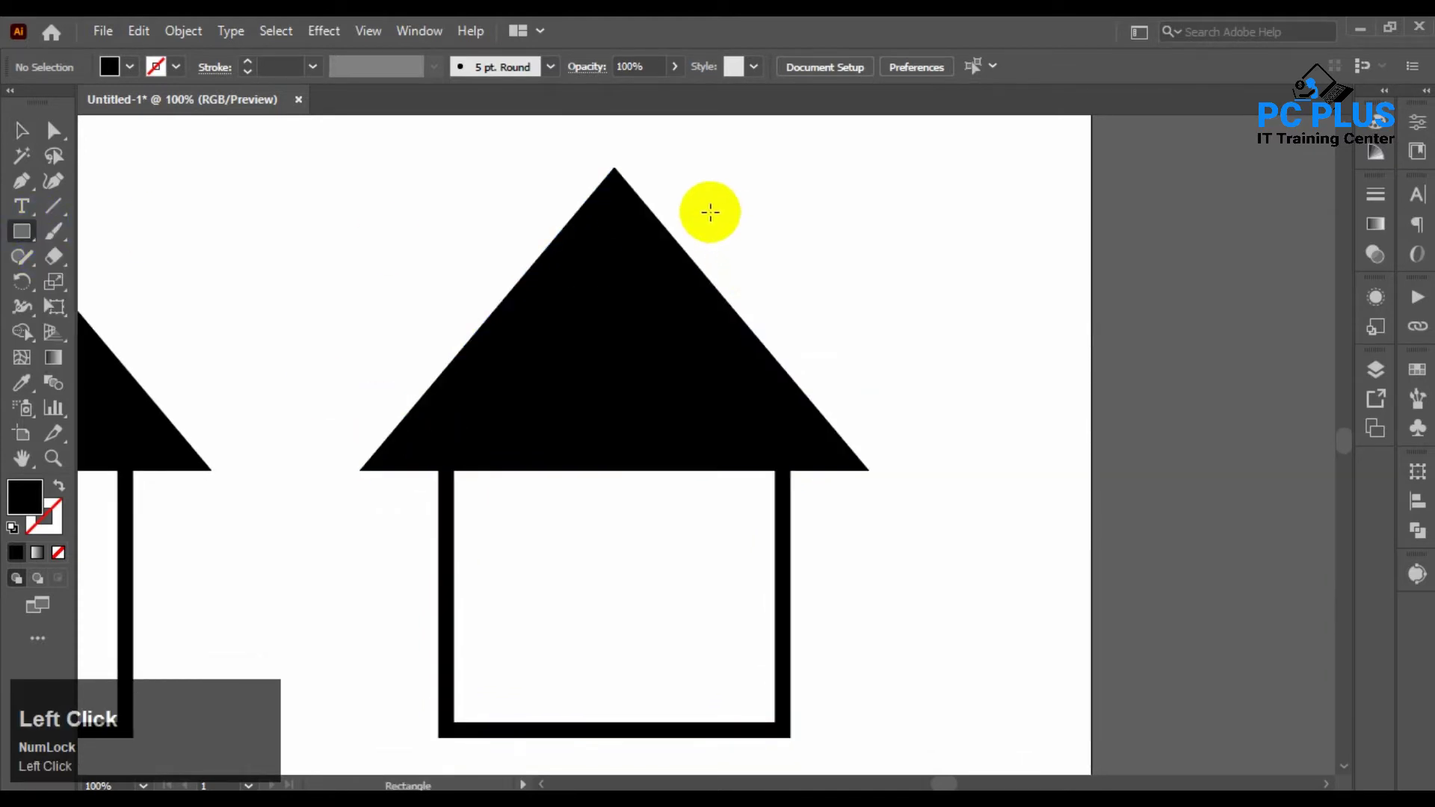
pyautogui.moveTo(688, 199)
pyautogui.mouseDown()
pyautogui.moveTo(760, 379)
pyautogui.moveTo(730, 334)
pyautogui.moveTo(745, 345)
pyautogui.moveTo(744, 332)
pyautogui.mouseUp()
# - Merge the chimney rectangle with the duplicated house using the Shape Builder tool
pyautogui.click(16, 129)
pyautogui.keyDown('shift'); pyautogui.click(647, 272); pyautogui.keyUp('shift')
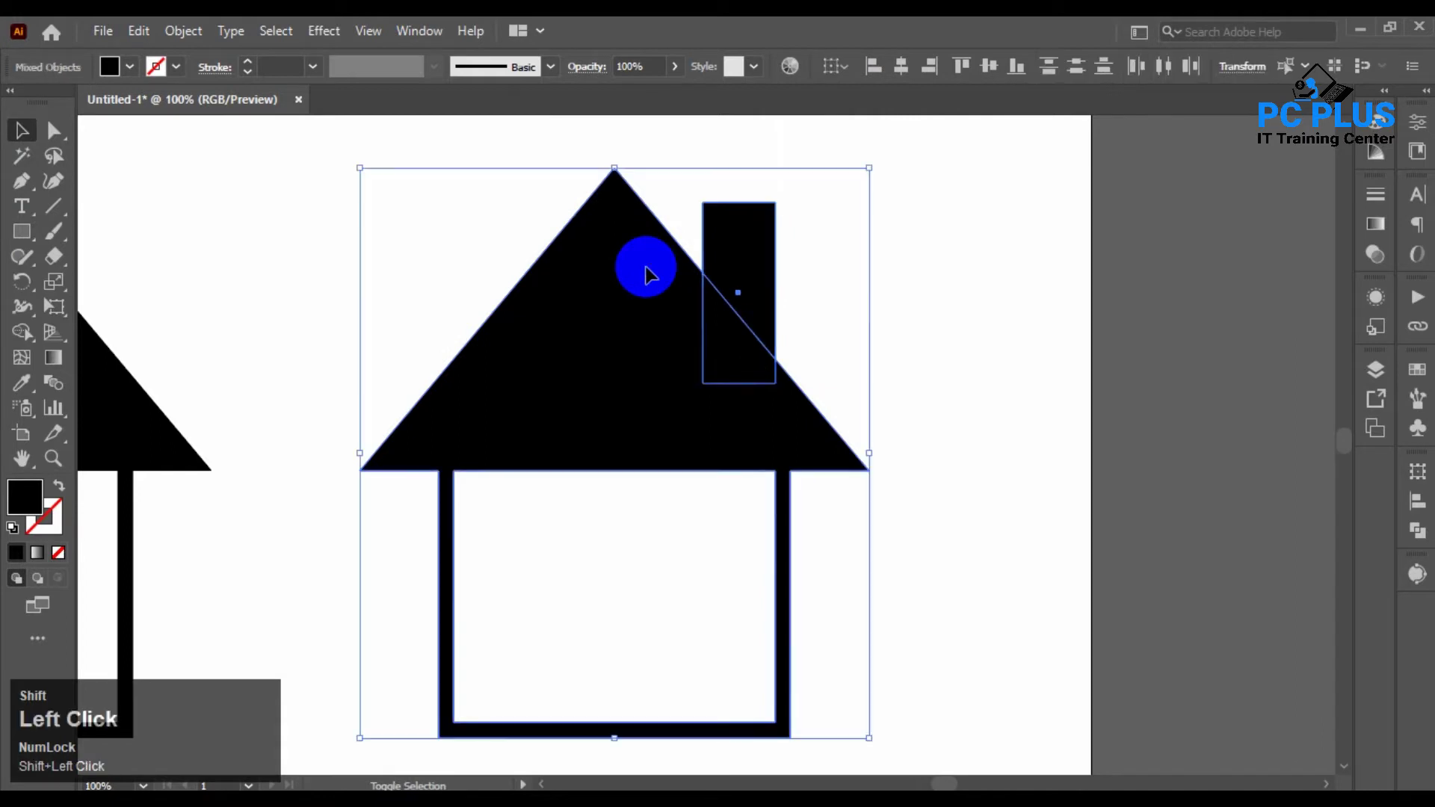
pyautogui.click(21, 331)
pyautogui.moveTo(667, 373)
pyautogui.mouseDown()
pyautogui.moveTo(706, 356)
pyautogui.moveTo(724, 303)
pyautogui.mouseUp()
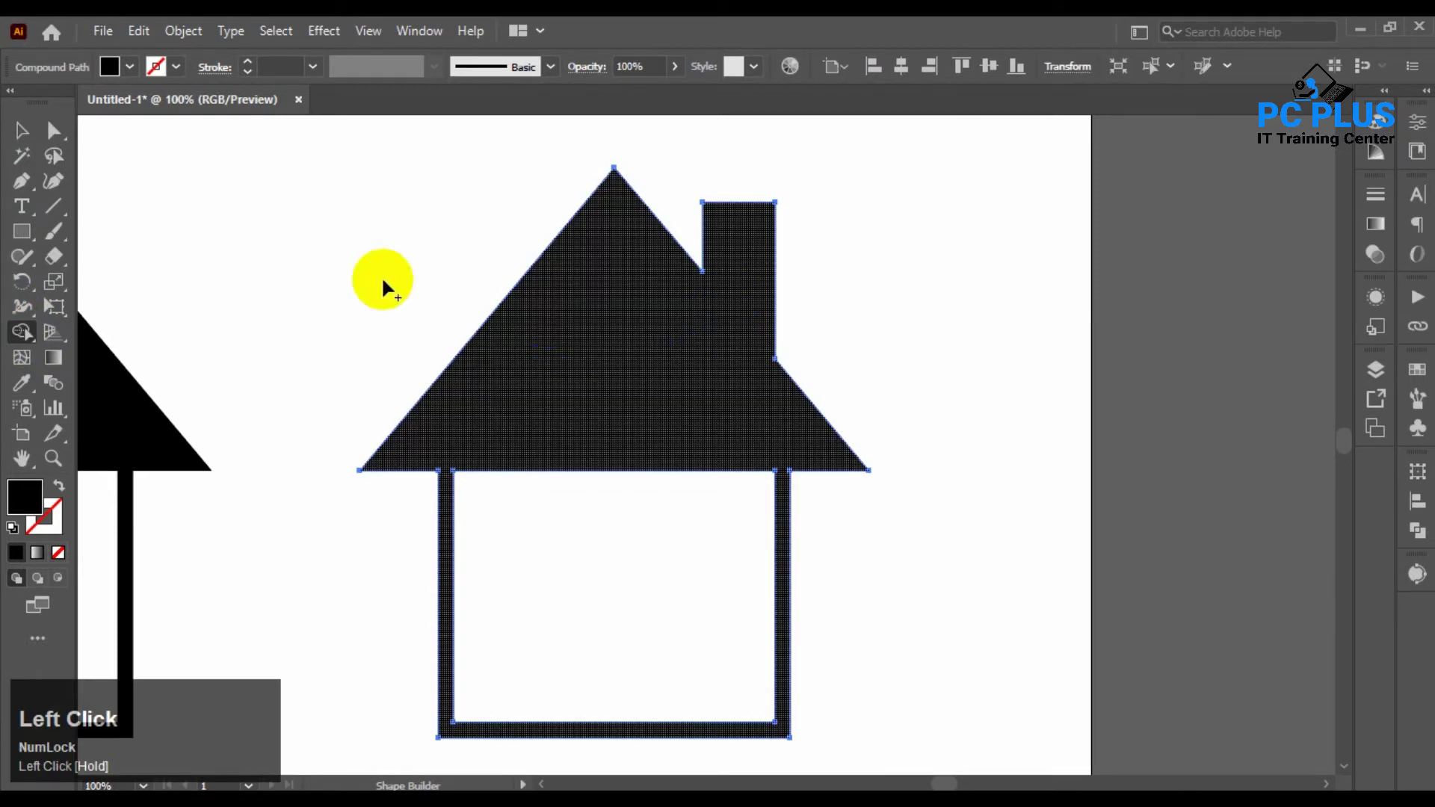
pyautogui.click(22, 130)
pyautogui.click(311, 284)
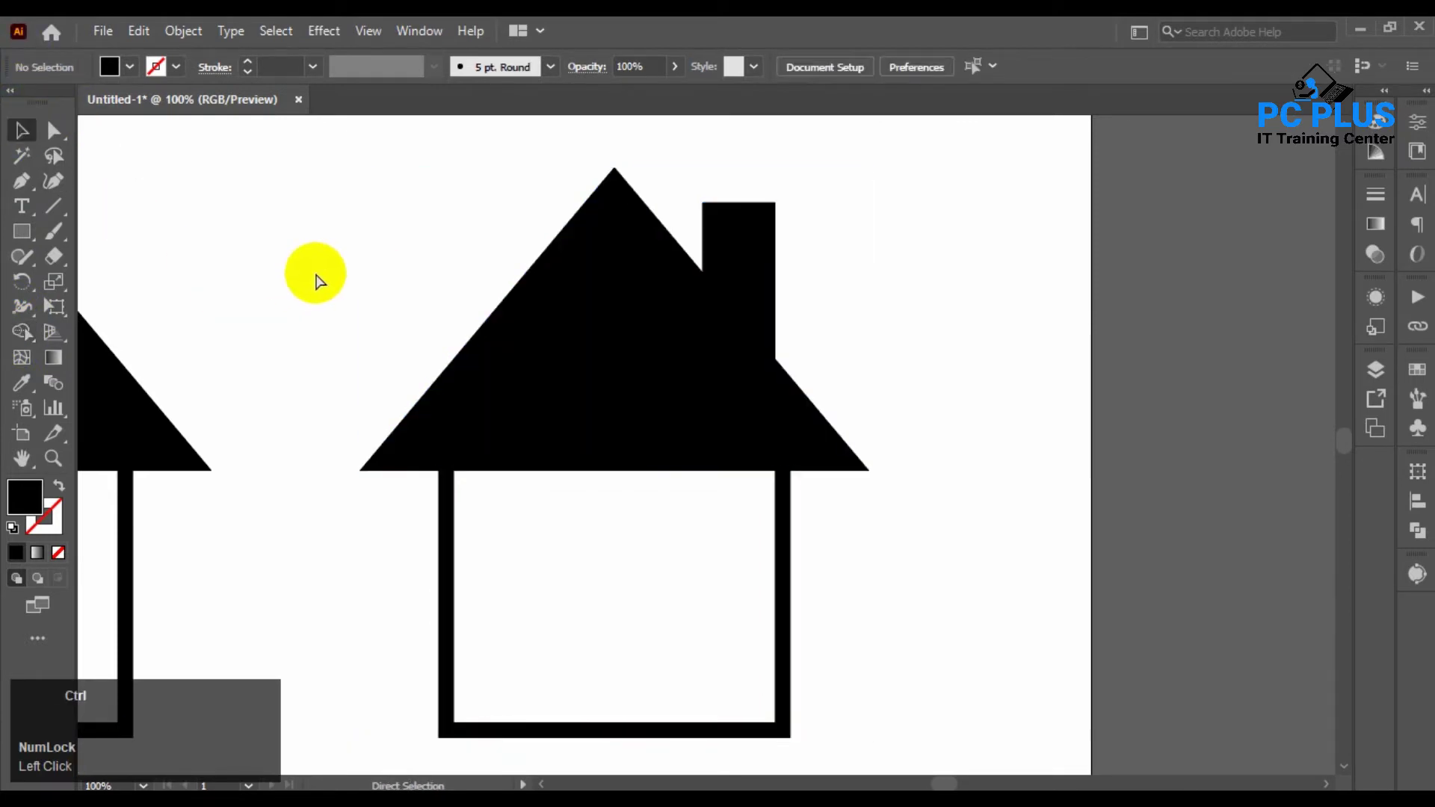
# - Place a copy of the chimney house directly below the first house on the artboard
pyautogui.hotkey('ctrl', '-')
pyautogui.hotkey('ctrl', '-')
pyautogui.press('space')
pyautogui.moveTo(494, 346); pyautogui.dragTo(414, 600)
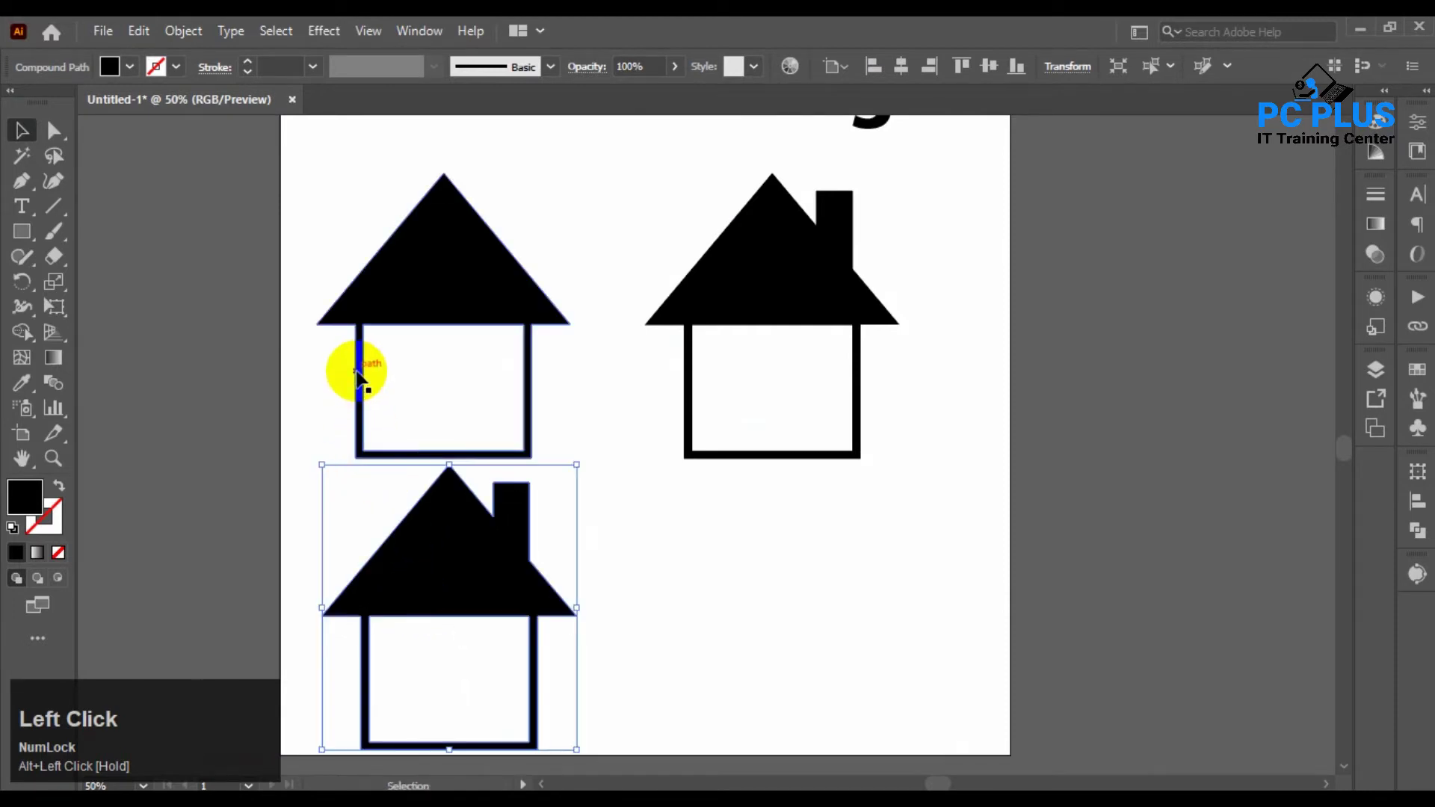
# - Scale down the two upper houses together and position them just below the Real Estate Logo title
pyautogui.moveTo(346, 370); pyautogui.dragTo(762, 408)
pyautogui.moveTo(794, 518); pyautogui.dragTo(814, 451)
pyautogui.press('space')
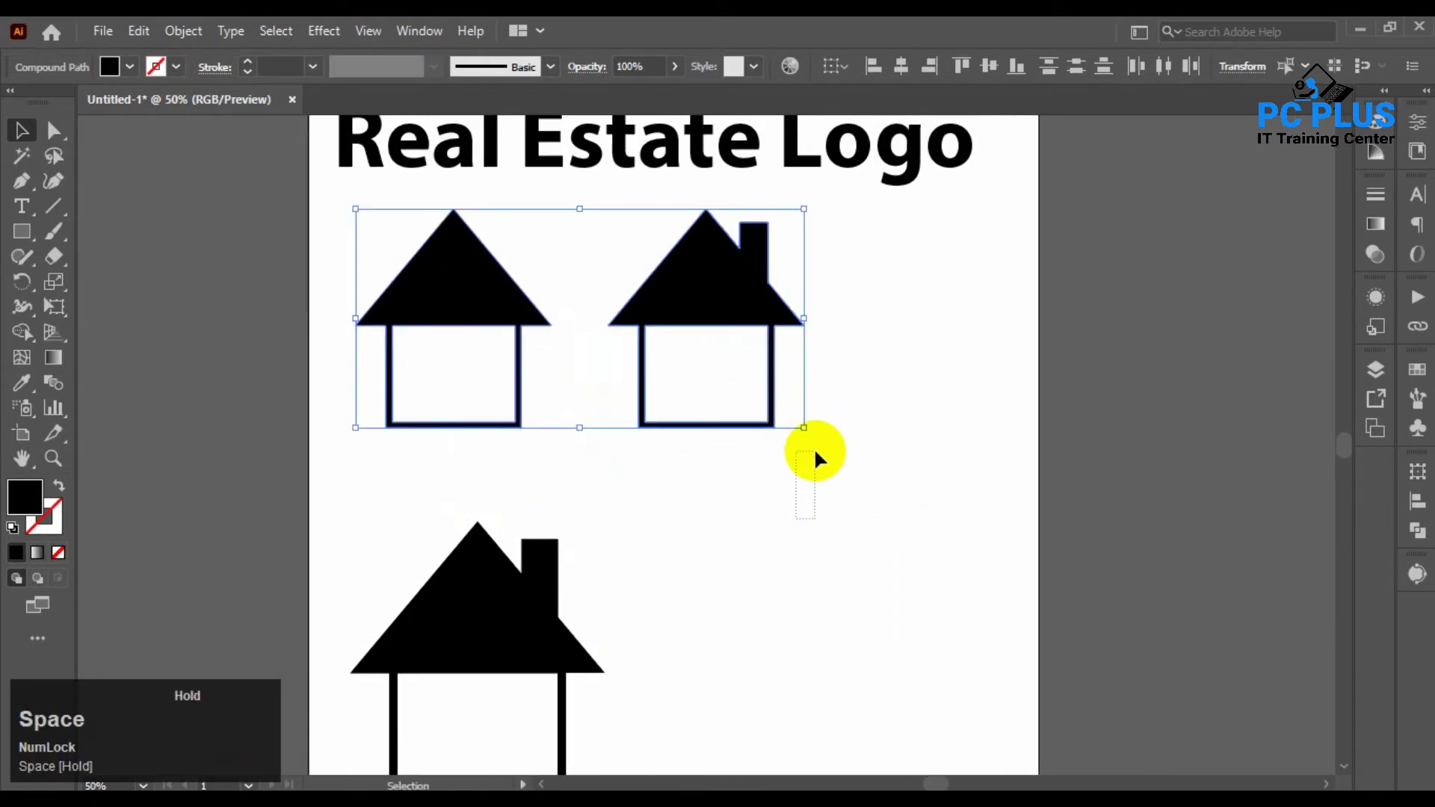
pyautogui.moveTo(814, 573); pyautogui.dragTo(830, 473)
# - Position the lower chimney house beneath the first house and scale it down to about the same size
pyautogui.moveTo(533, 535); pyautogui.dragTo(514, 484)
pyautogui.moveTo(596, 650); pyautogui.dragTo(572, 621)
pyautogui.press('ctrl')
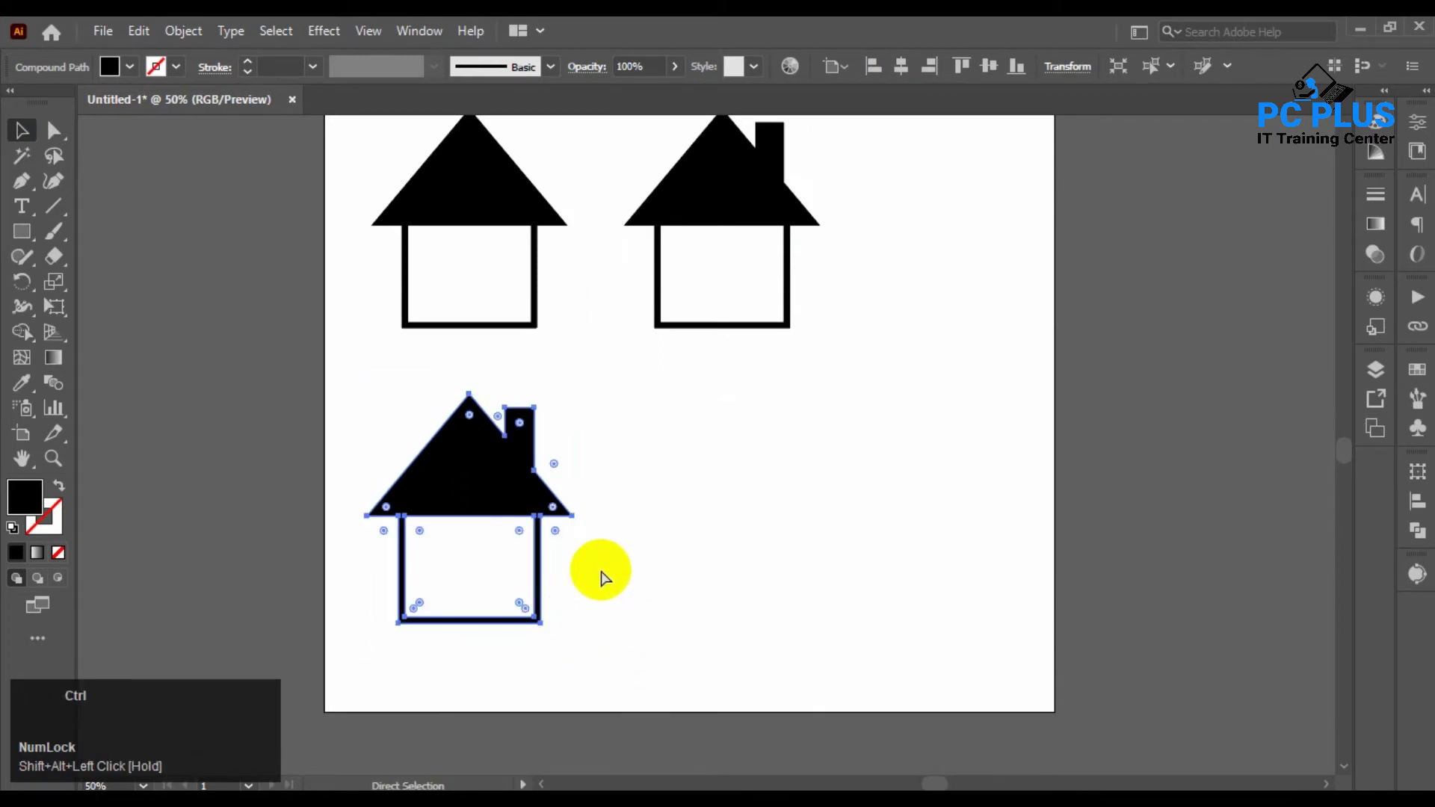
# - Draw a black door rectangle on the floor line of the lower house and extend its bottom edge into the floor bar
pyautogui.hotkey('ctrl', '+')
pyautogui.hotkey('ctrl', '+')
pyautogui.hotkey('ctrl', '+')
pyautogui.press('space')
pyautogui.moveTo(459, 510); pyautogui.dragTo(370, 362)
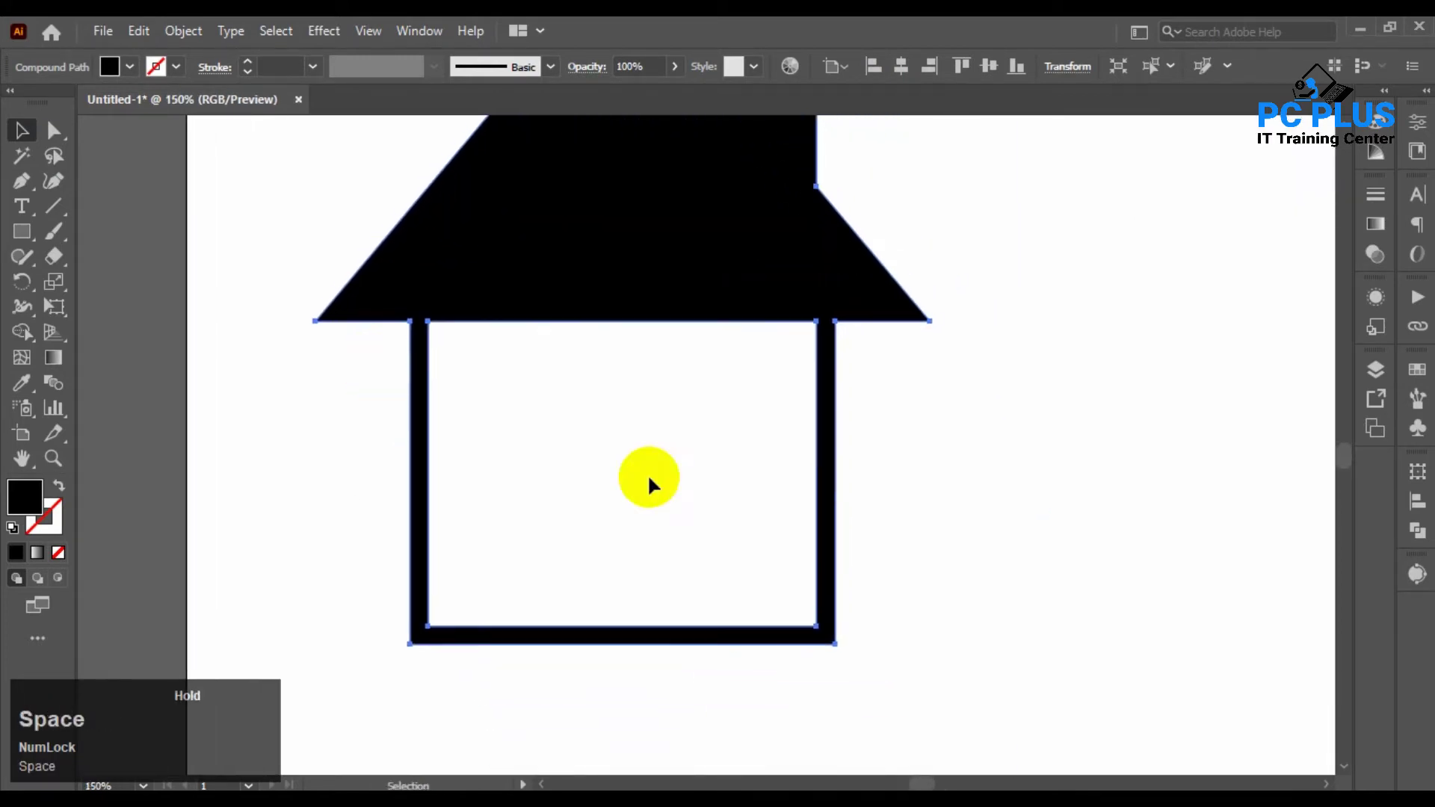
pyautogui.click(648, 486)
pyautogui.click(19, 233)
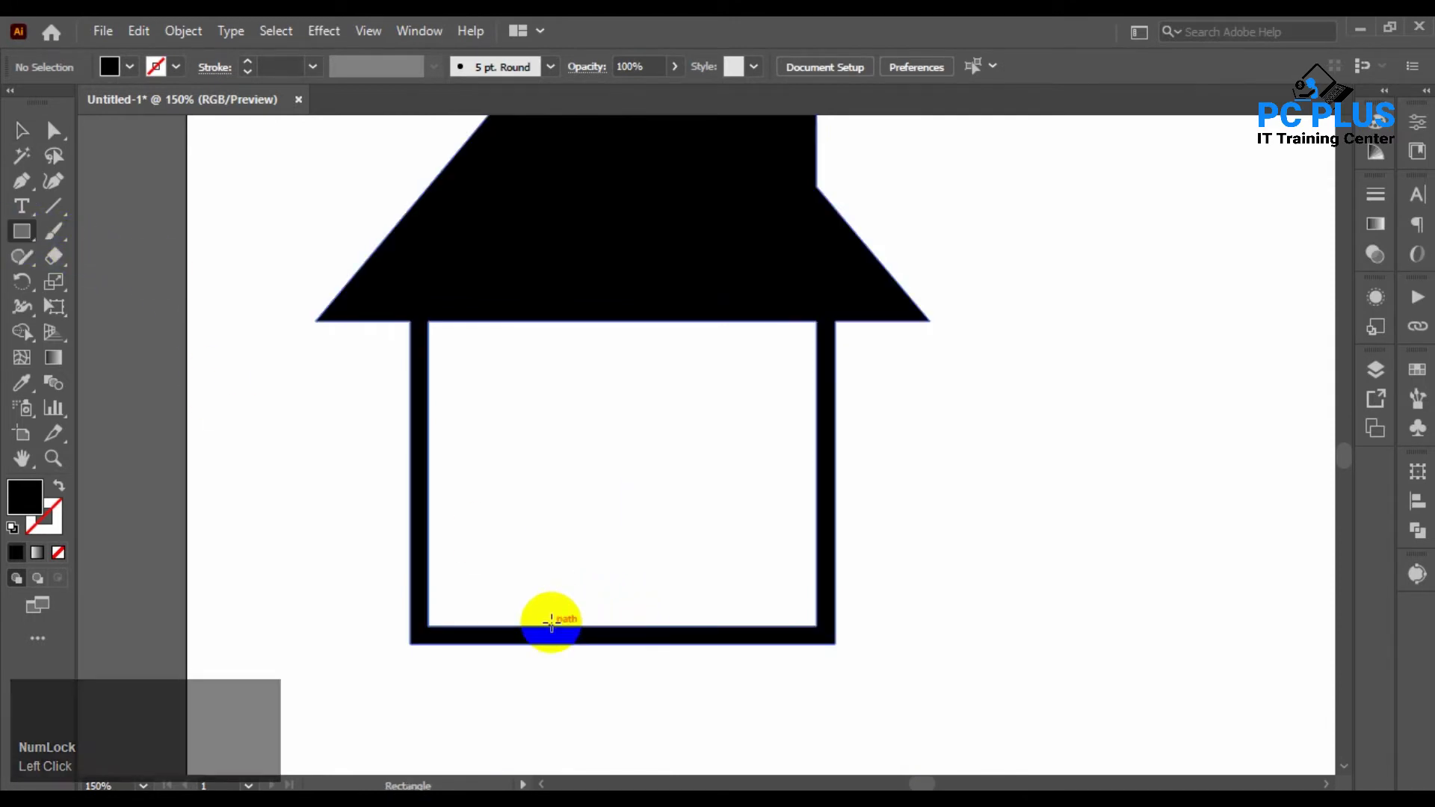
pyautogui.moveTo(552, 620); pyautogui.dragTo(676, 455)
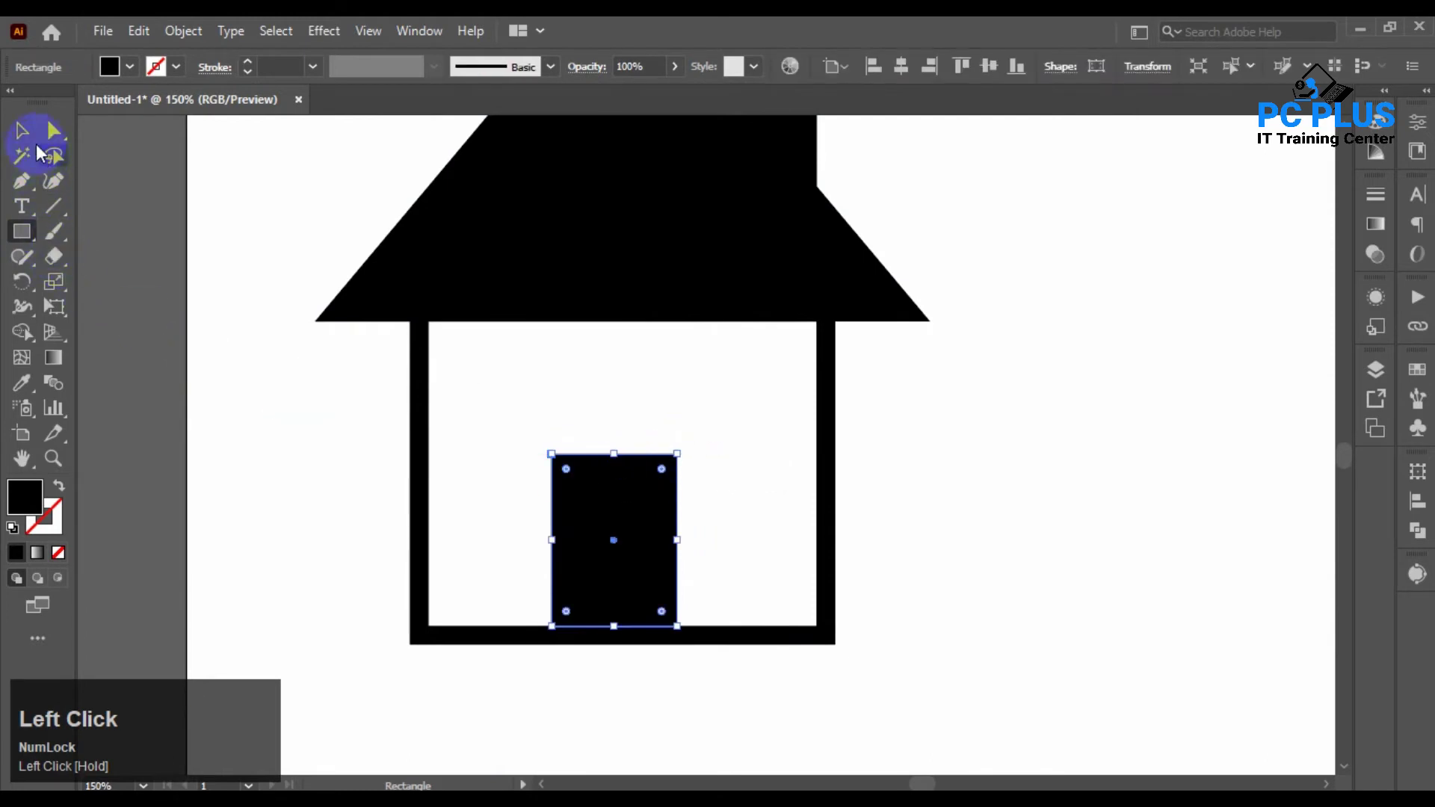
pyautogui.click(37, 148)
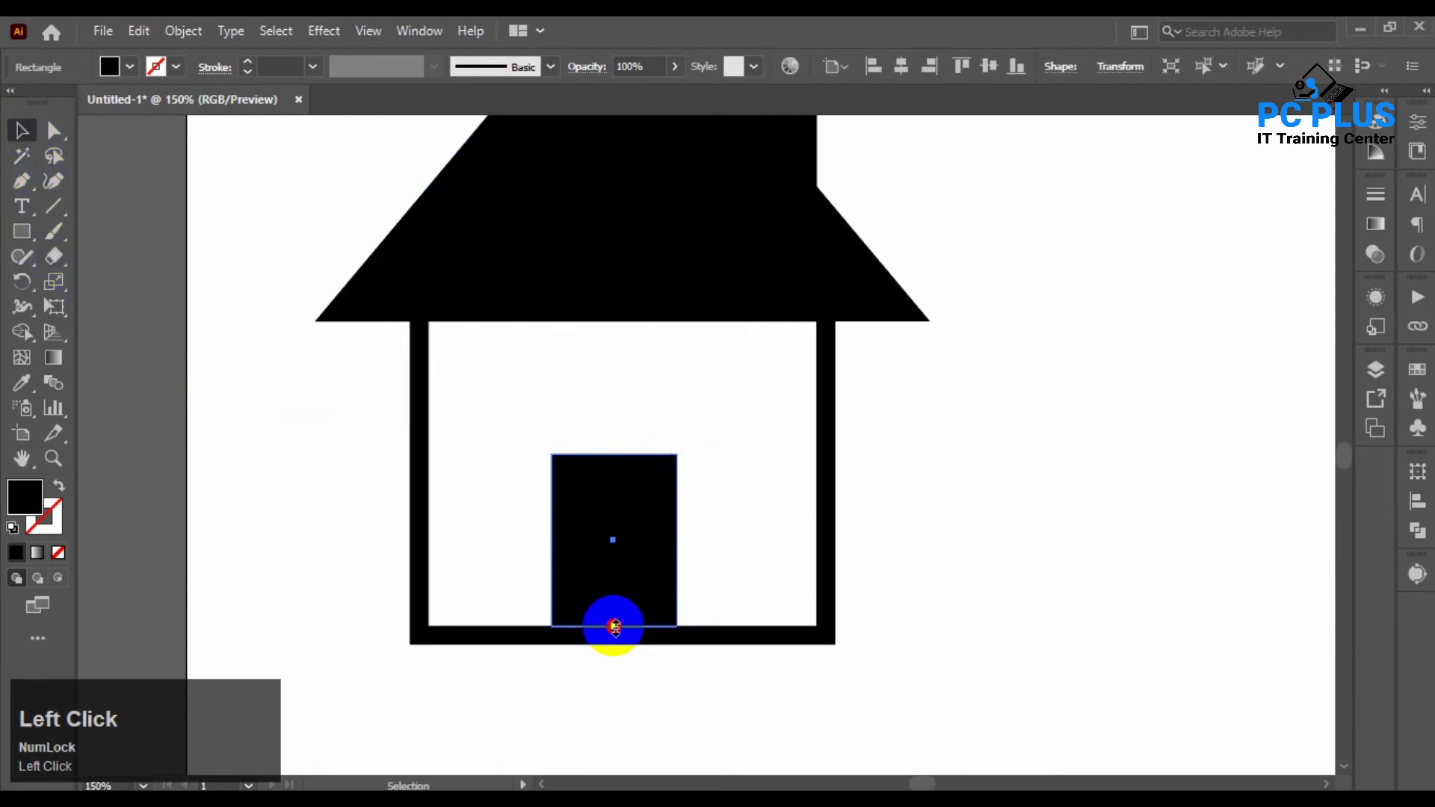
pyautogui.moveTo(614, 626); pyautogui.dragTo(615, 640)
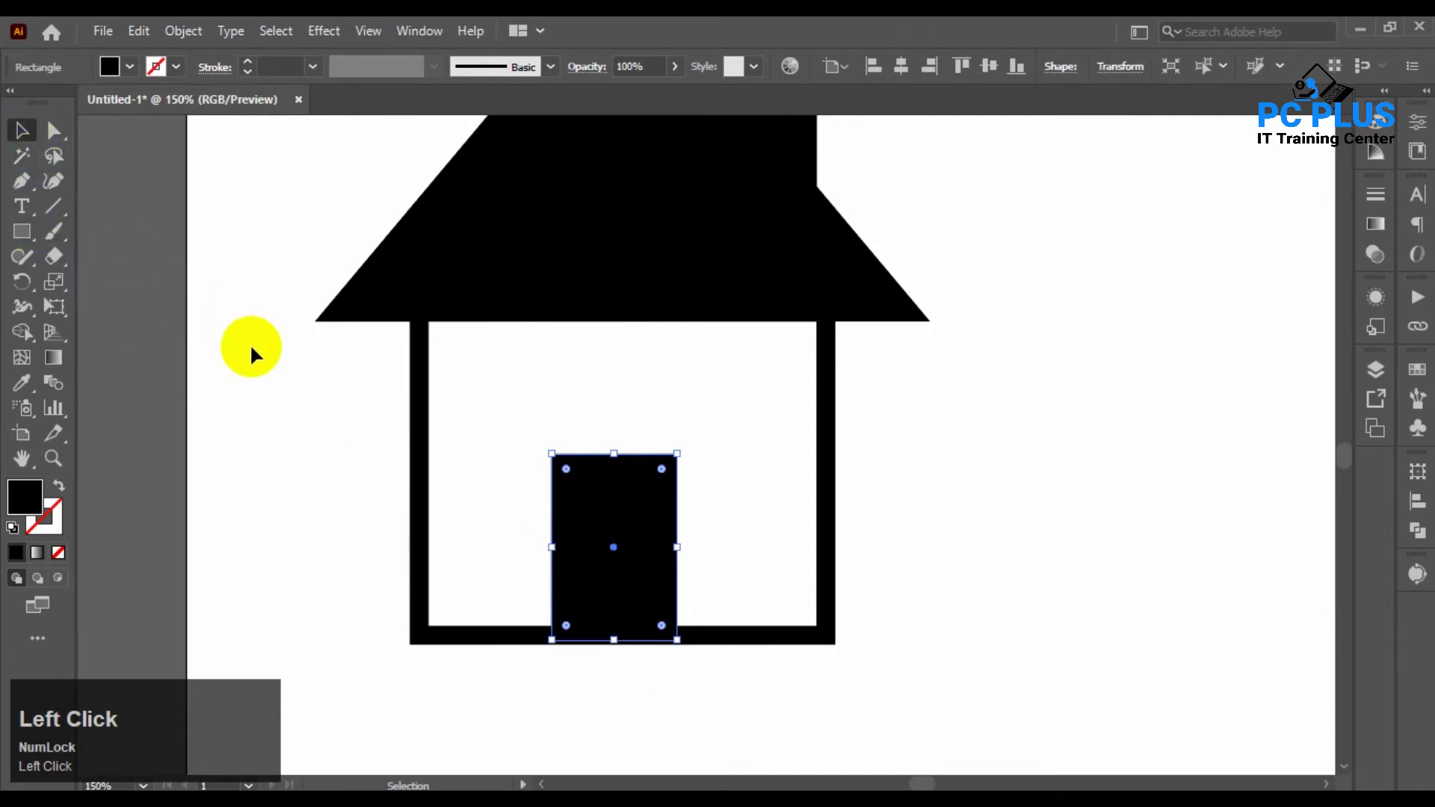
# - Merge the door rectangle with the lower house using the Shape Builder tool
pyautogui.moveTo(254, 350); pyautogui.dragTo(900, 677)
pyautogui.hotkey('ctrl', '-')
pyautogui.hotkey('ctrl', '-')
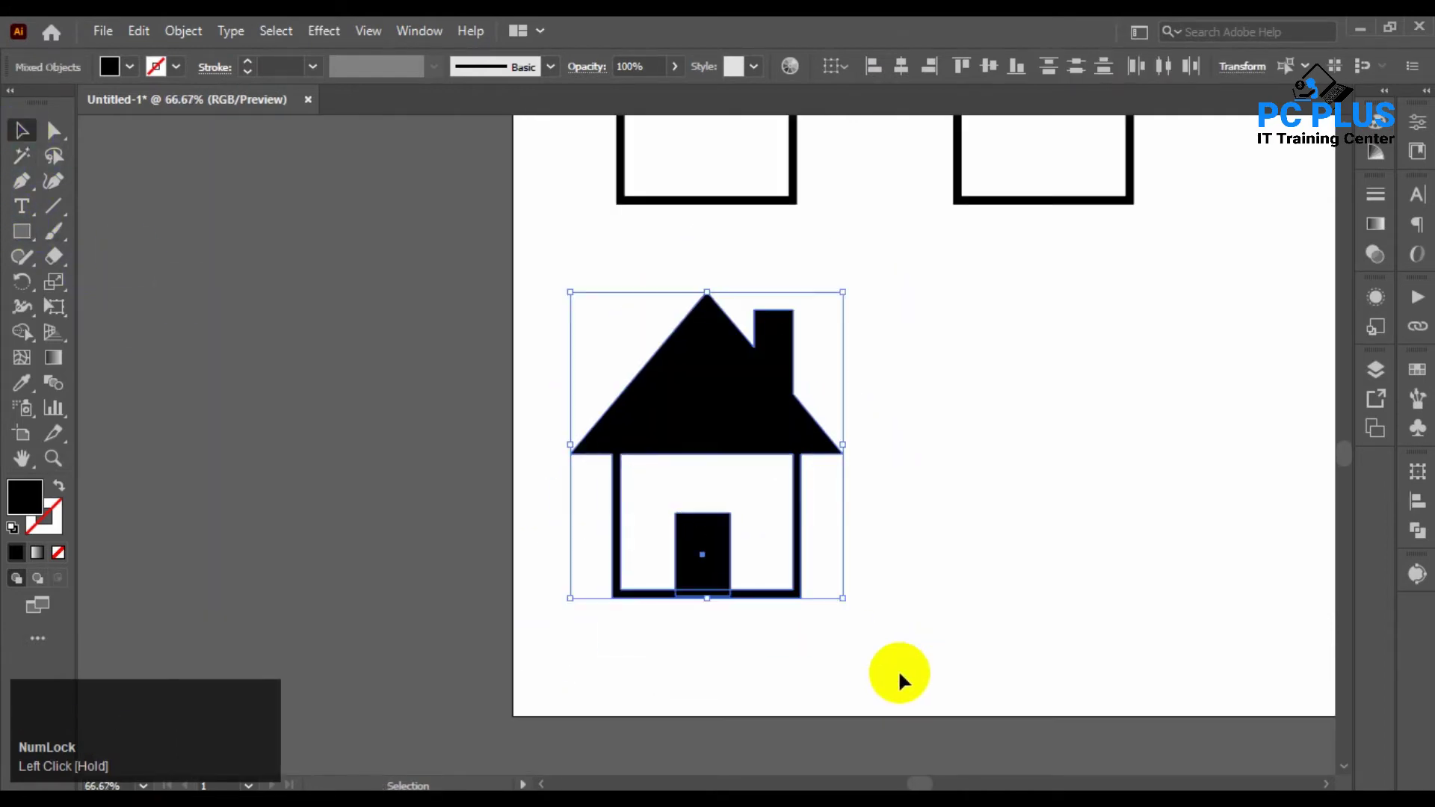
pyautogui.press('space')
pyautogui.moveTo(928, 596); pyautogui.dragTo(832, 592)
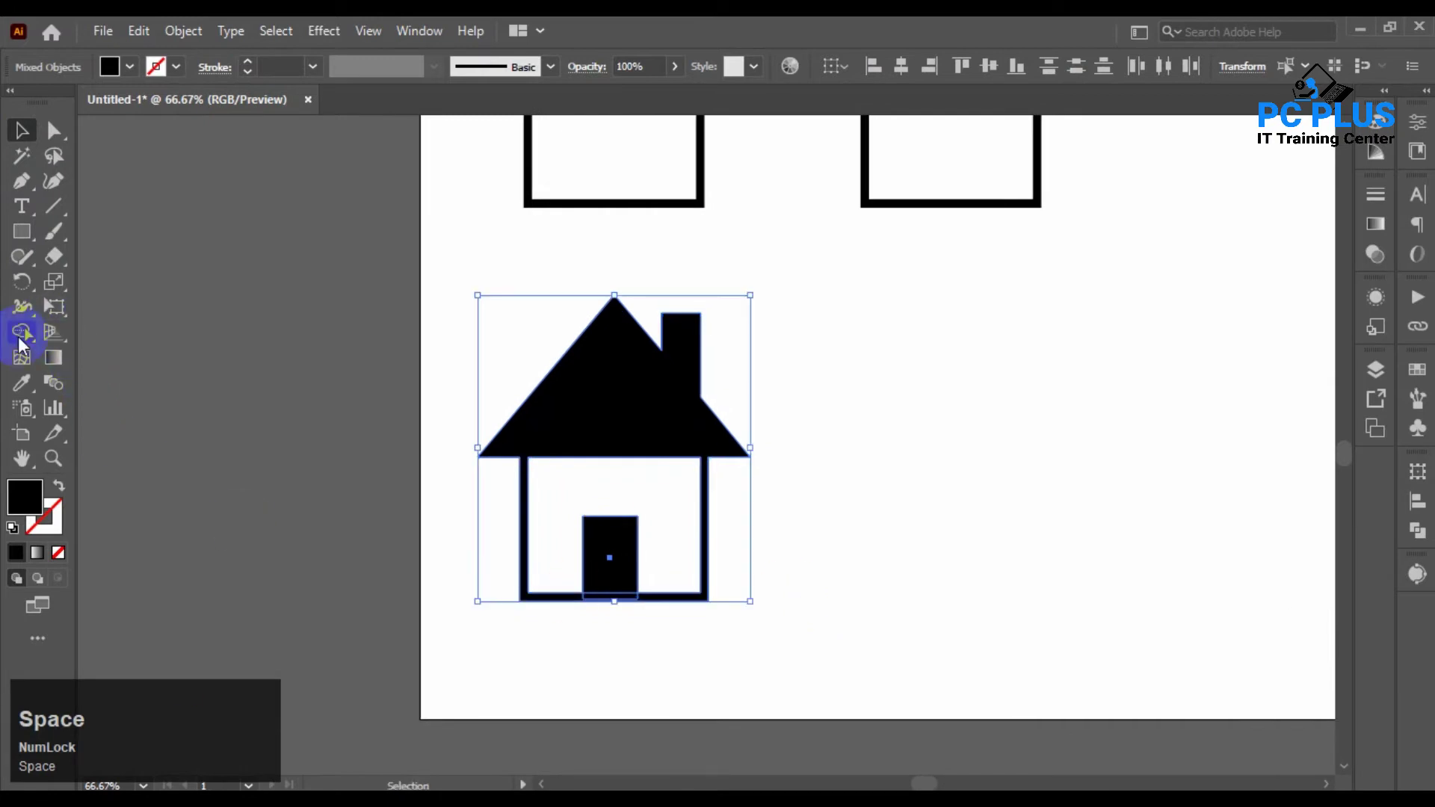
pyautogui.click(20, 337)
pyautogui.moveTo(600, 599); pyautogui.dragTo(603, 594)
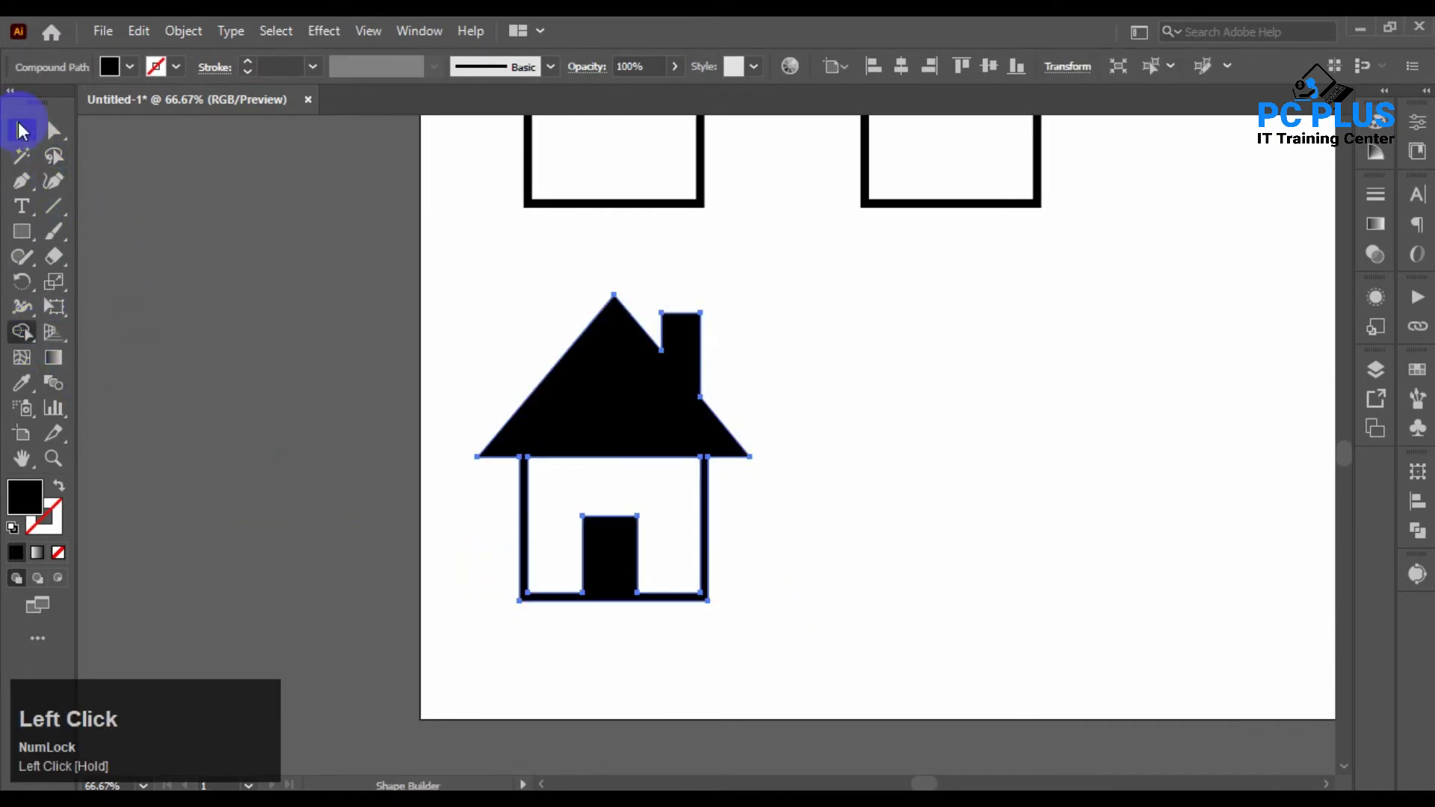
pyautogui.click(23, 131)
pyautogui.click(911, 432)
# - Place a copy of the upper chimney house directly below it, beside the house with the door
pyautogui.press('space')
pyautogui.moveTo(917, 432); pyautogui.dragTo(720, 578)
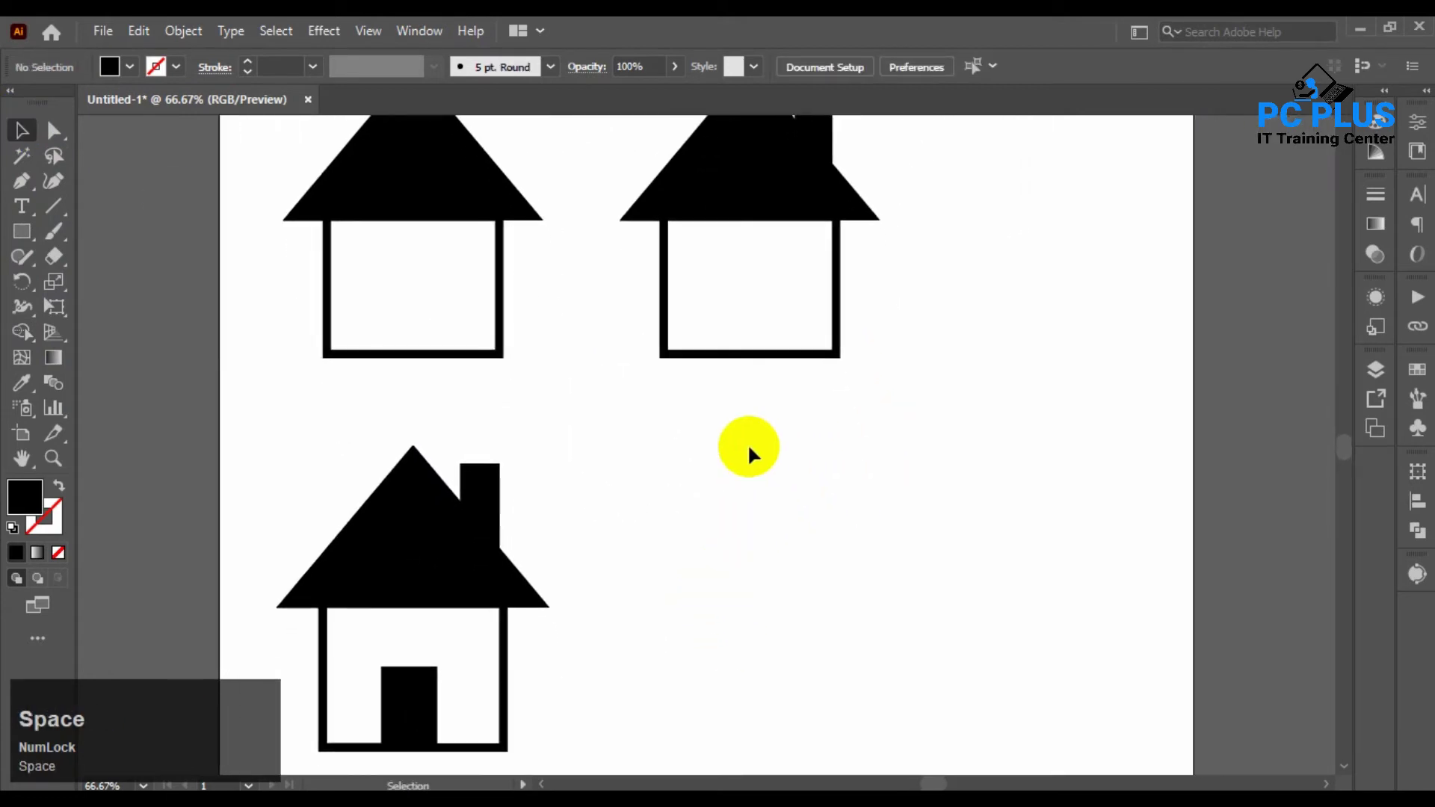
pyautogui.moveTo(765, 362); pyautogui.dragTo(768, 731)
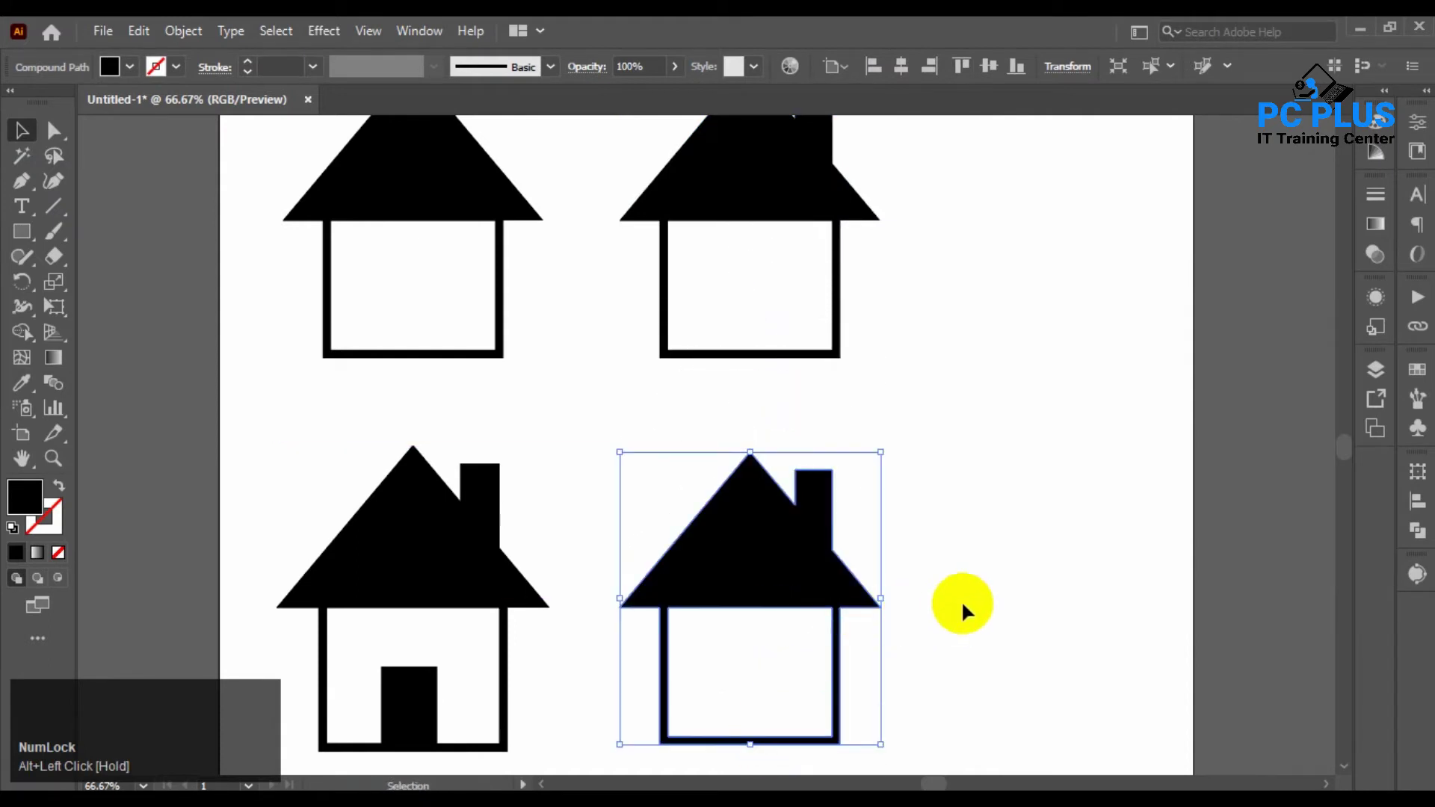
pyautogui.click(962, 603)
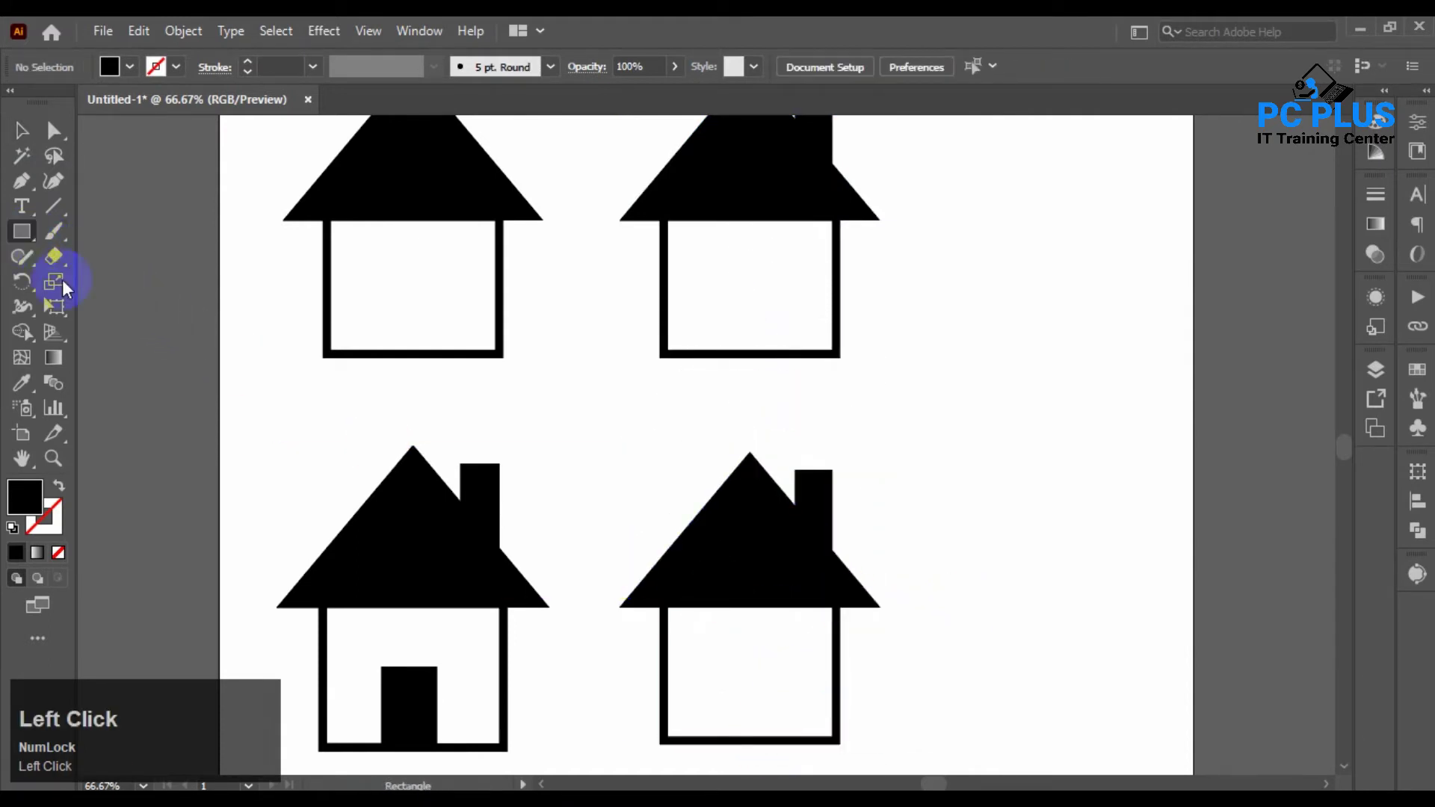
# - Draw a black window rectangle about 83 by 66 px and center it within the walls of the new chimney house copy
pyautogui.moveTo(706, 636)
pyautogui.mouseDown()
pyautogui.moveTo(788, 702)
pyautogui.moveTo(751, 673)
pyautogui.moveTo(770, 680)
pyautogui.mouseUp()
pyautogui.click(12, 139)
pyautogui.click(751, 697)
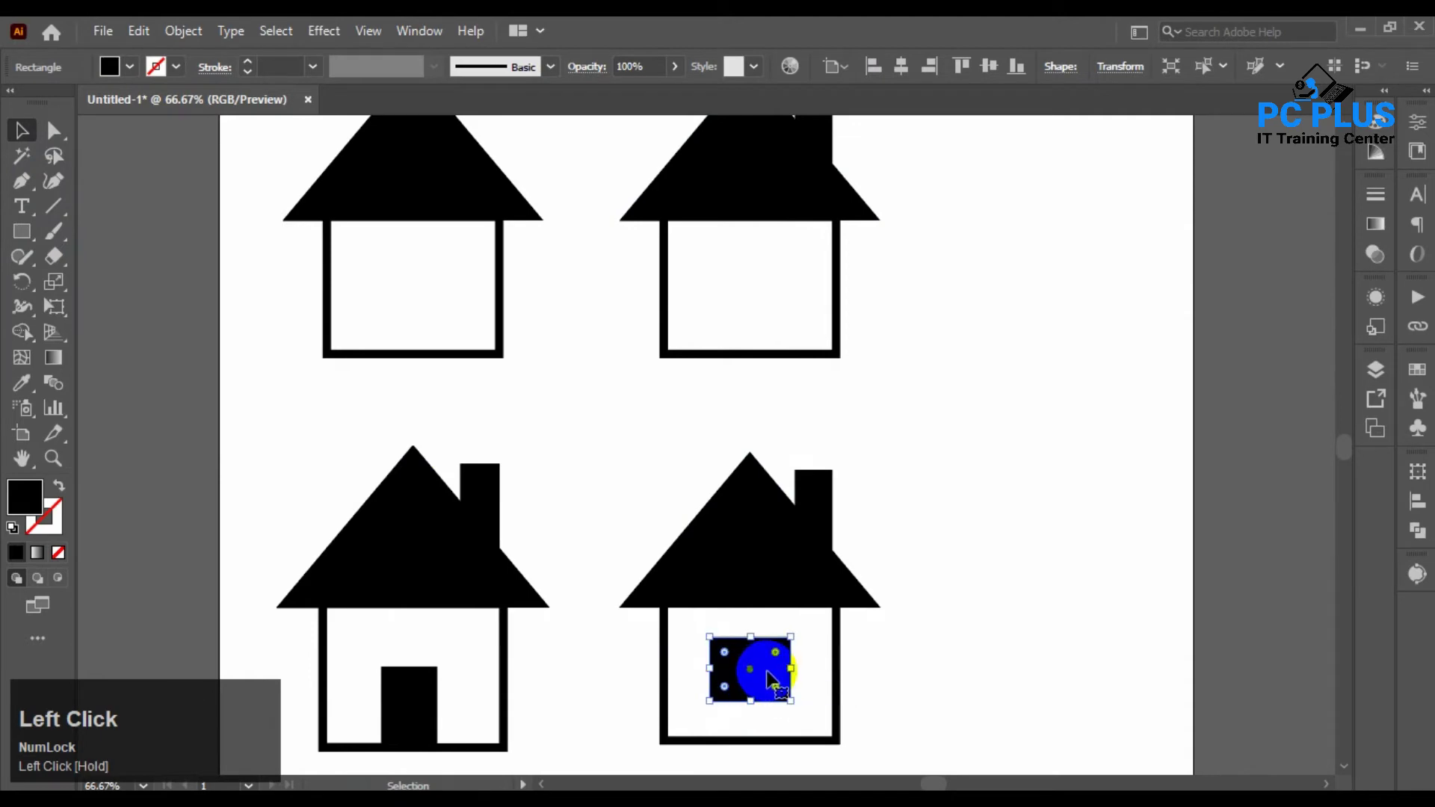
pyautogui.scroll(1, 770, 678)
pyautogui.scroll(-1, 769, 678)
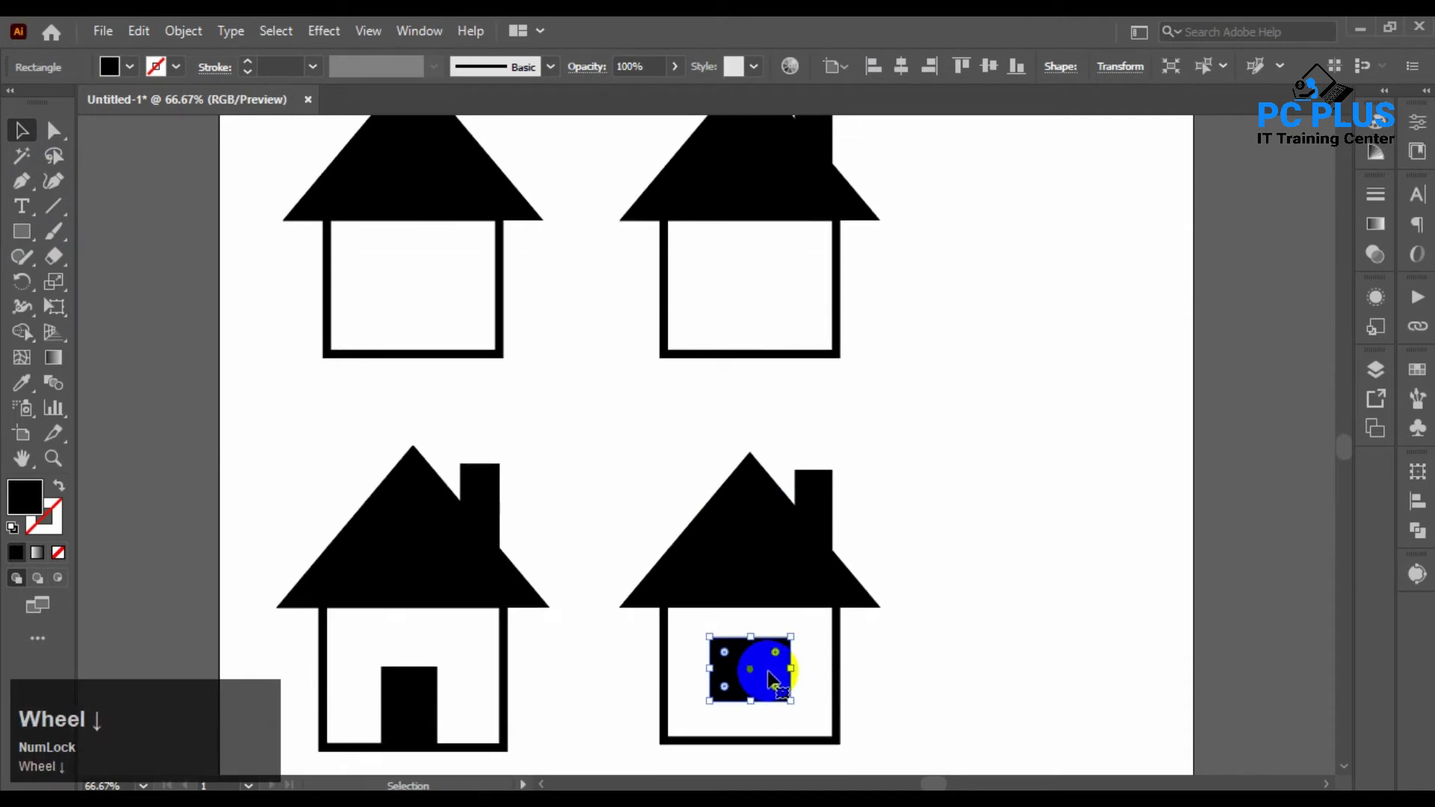
pyautogui.click(182, 31)
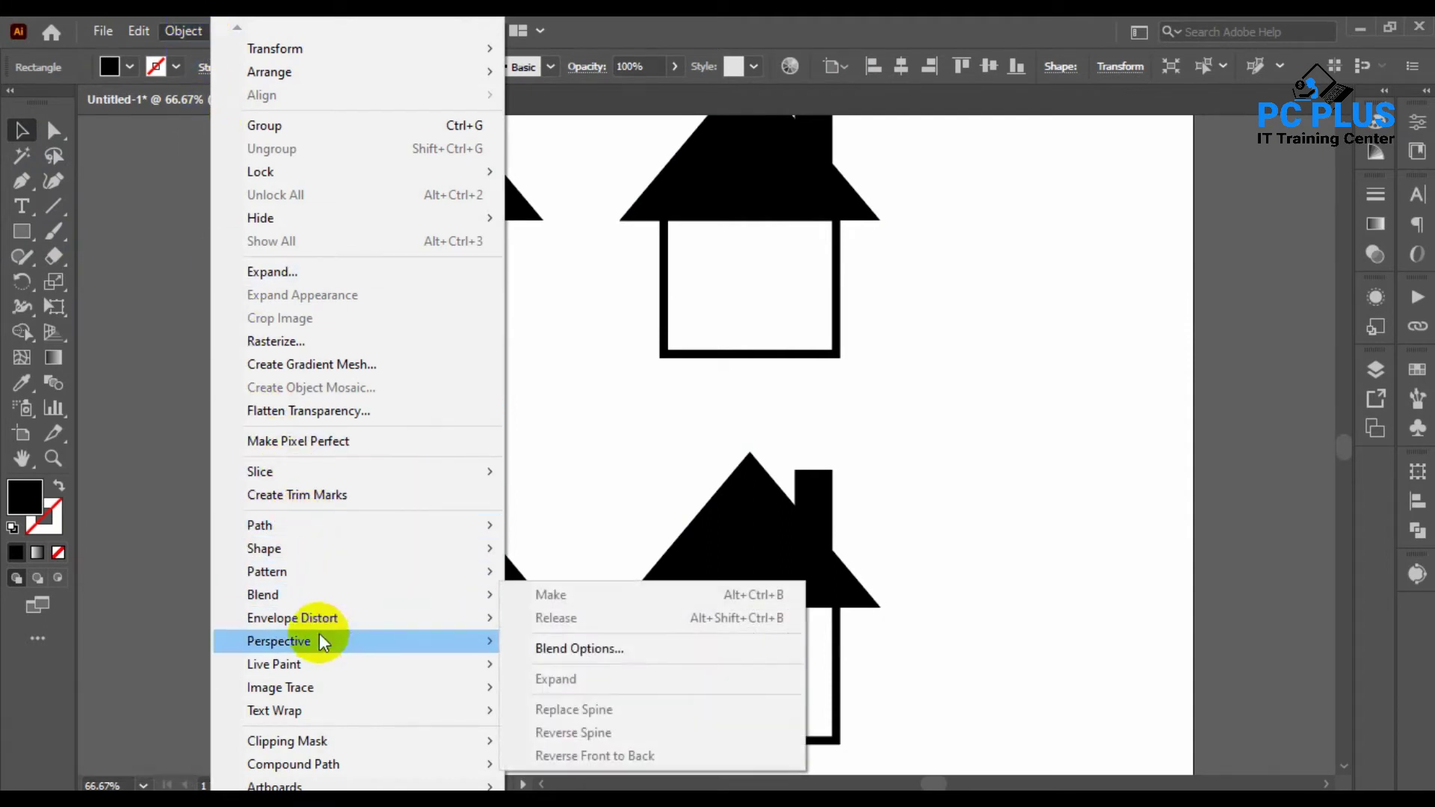
pyautogui.moveTo(345, 532)
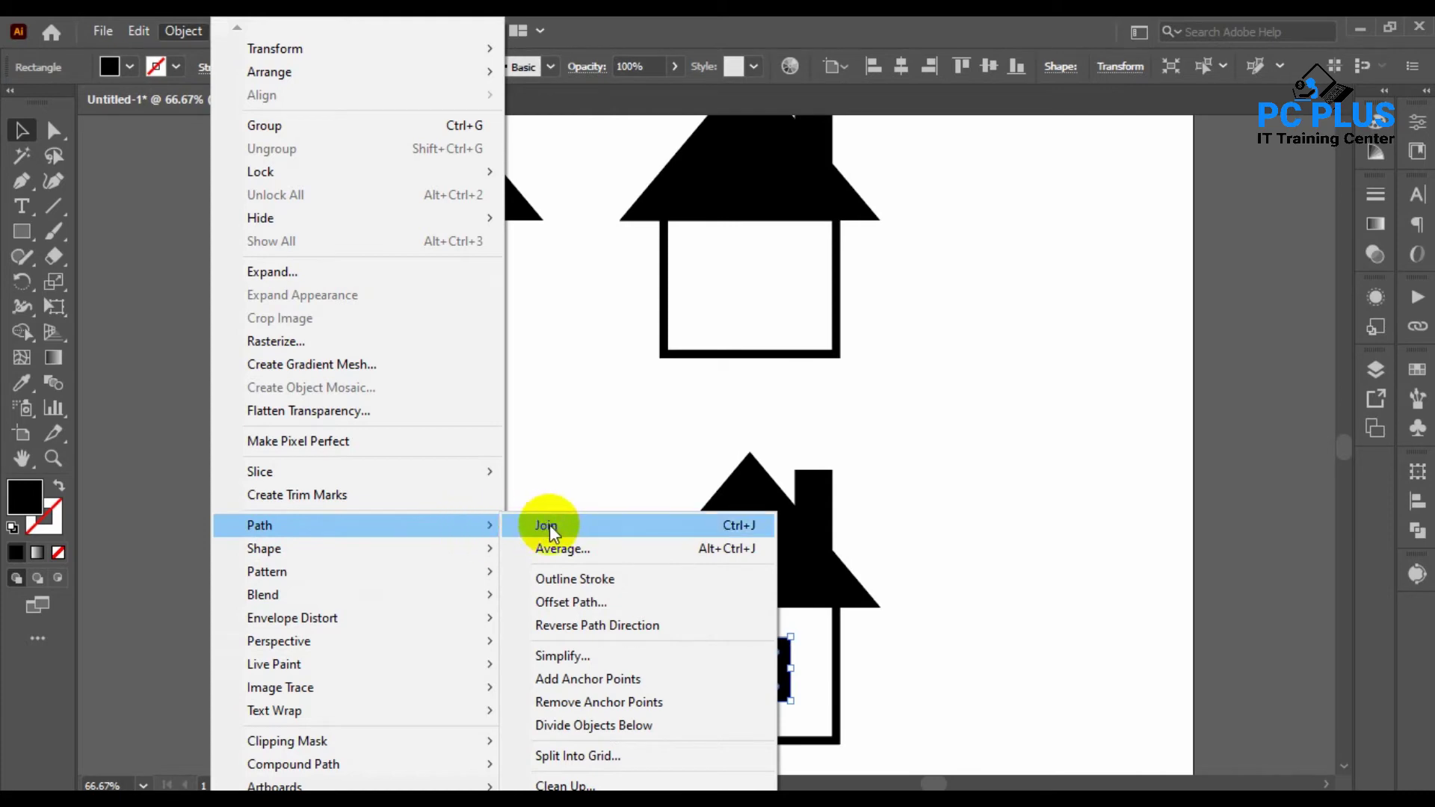
pyautogui.click(603, 756)
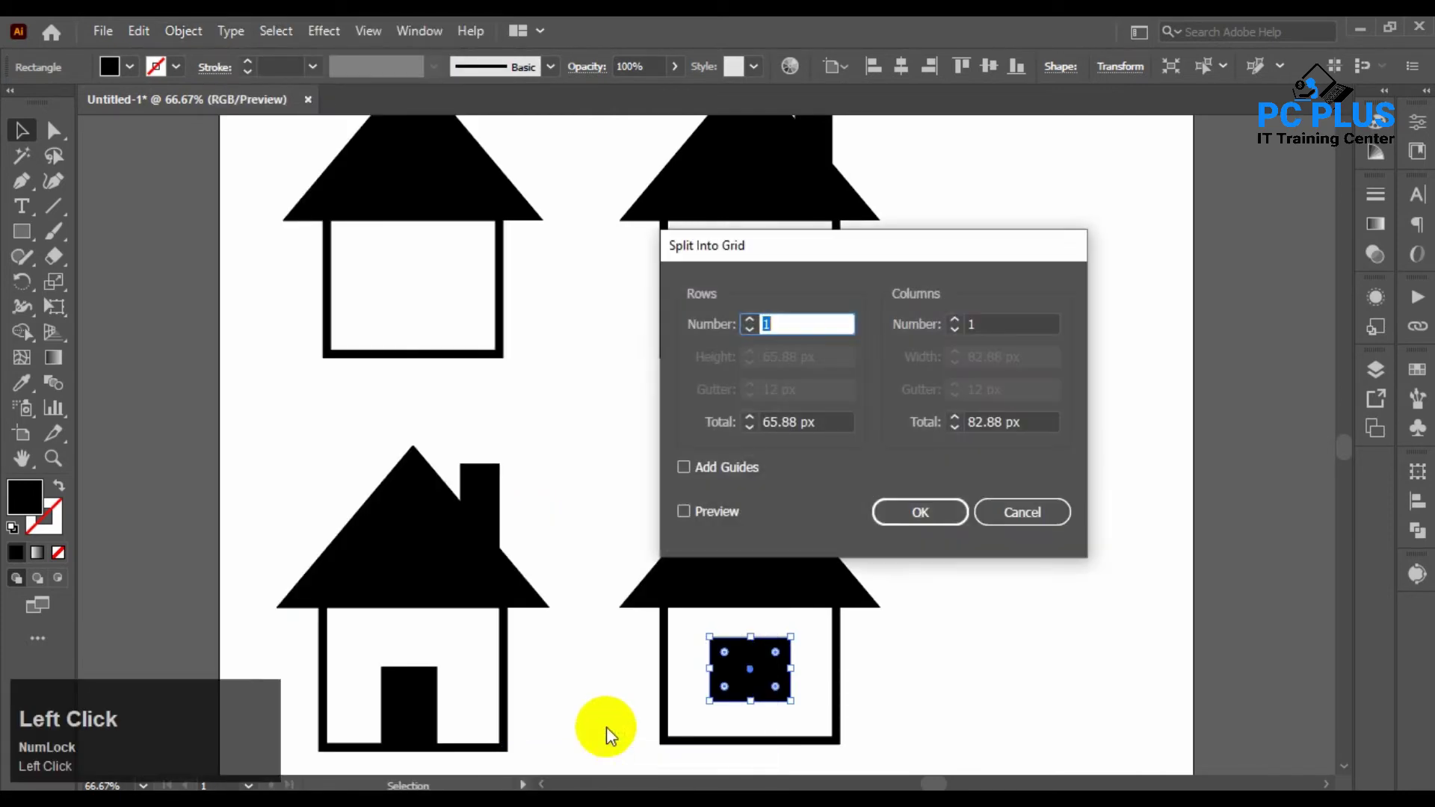
pyautogui.click(981, 524)
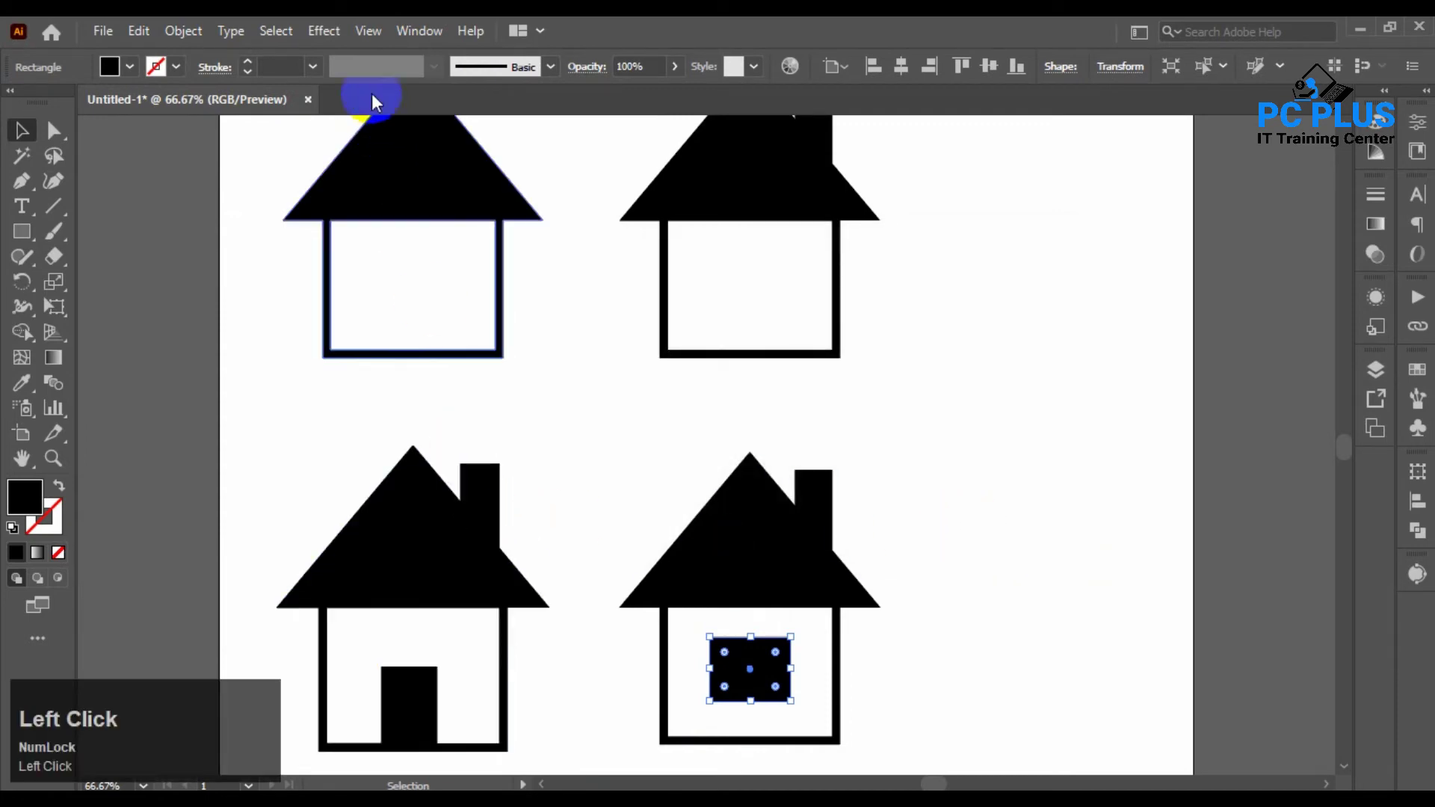
# - Set up Split Into Grid for the window rectangle with 2 rows and 2 columns, and turn on the preview
pyautogui.click(193, 32)
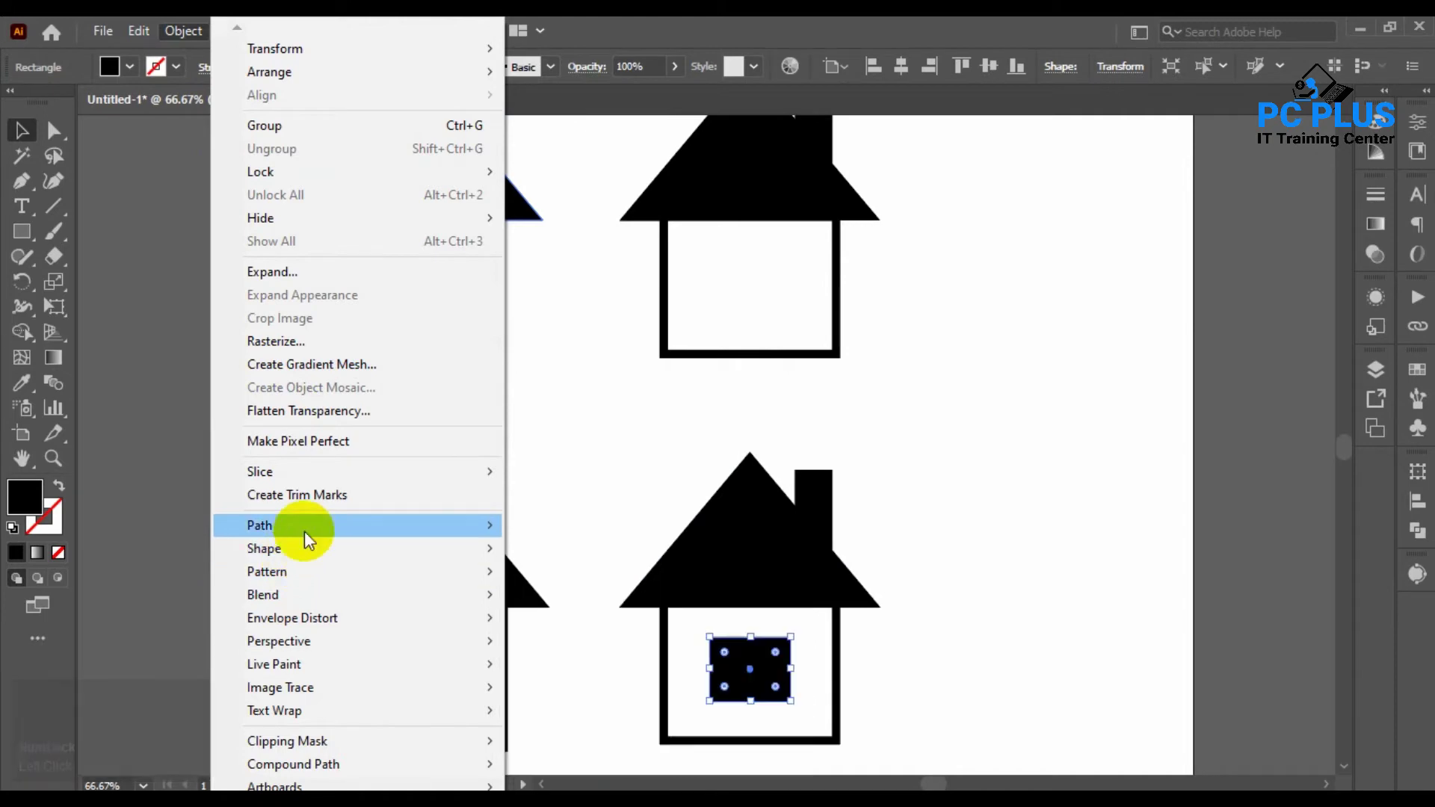
pyautogui.moveTo(498, 532)
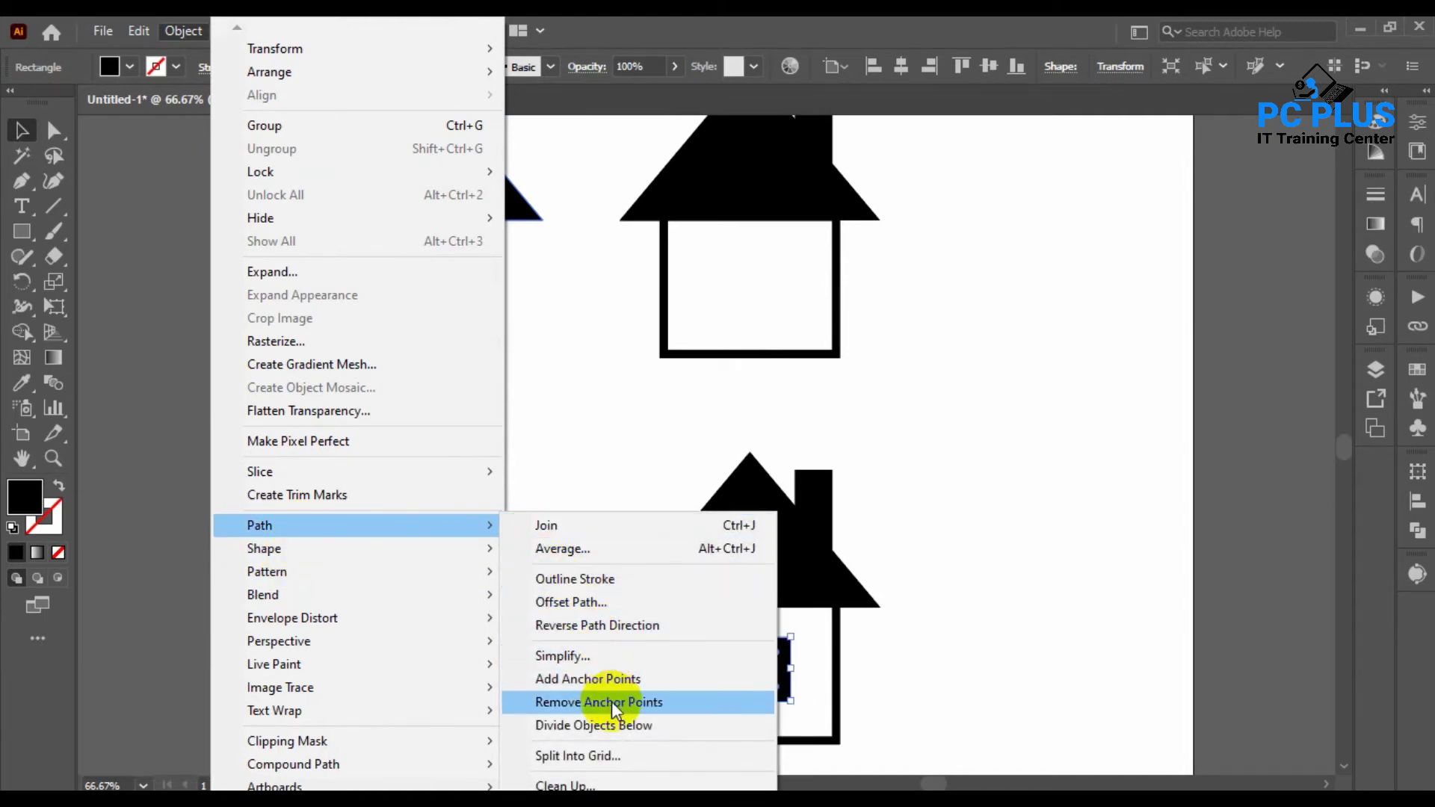
pyautogui.click(619, 755)
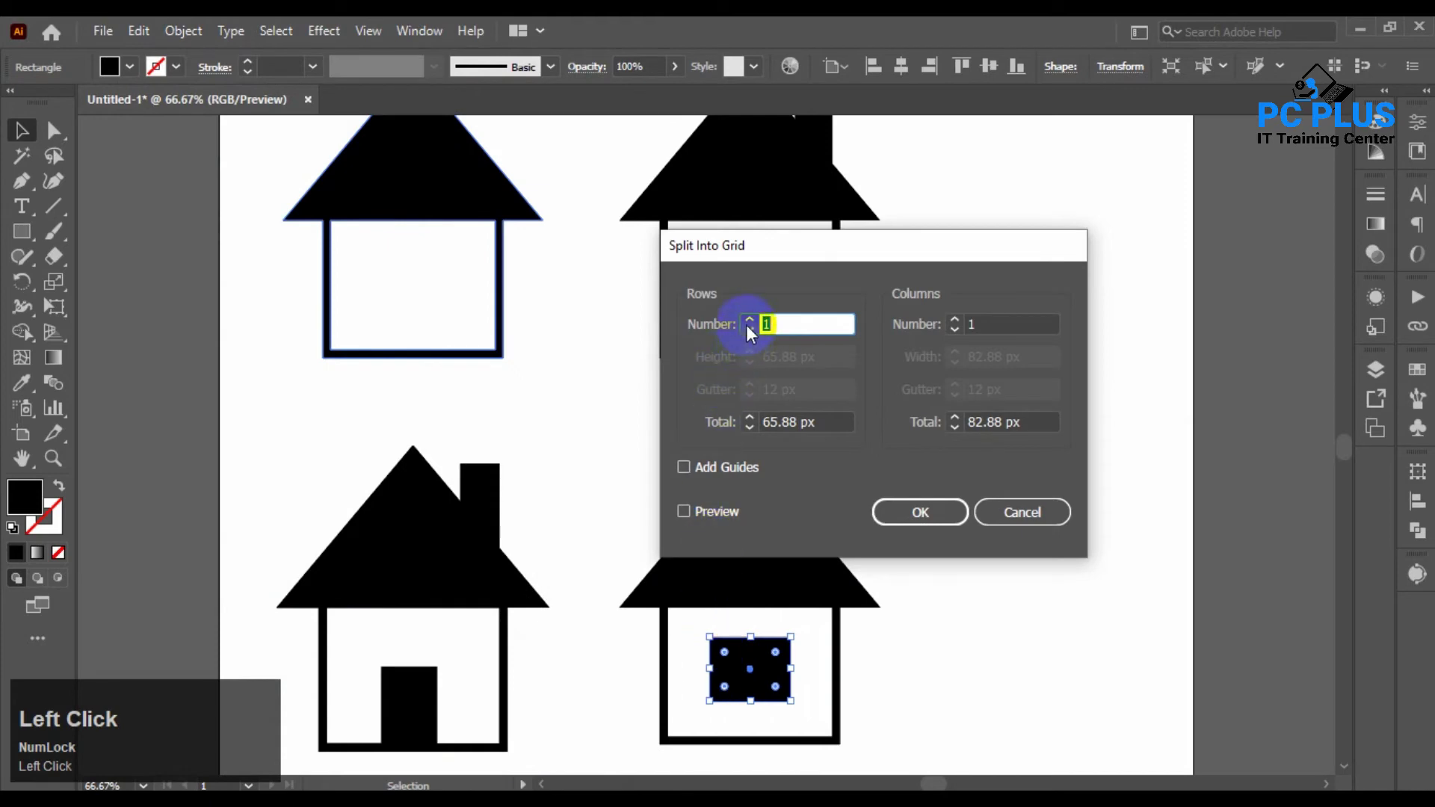
pyautogui.click(749, 320)
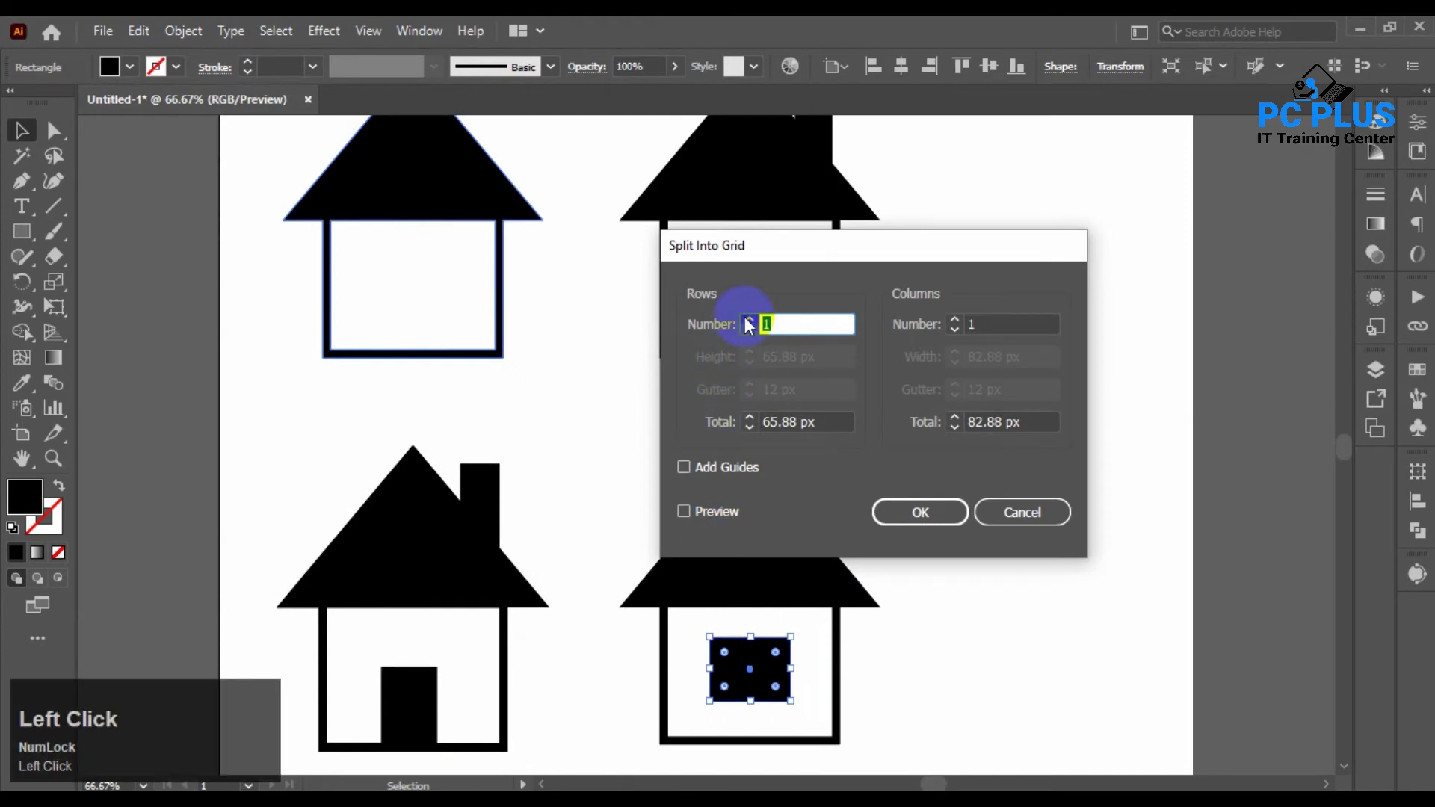
pyautogui.click(959, 317)
pyautogui.click(682, 511)
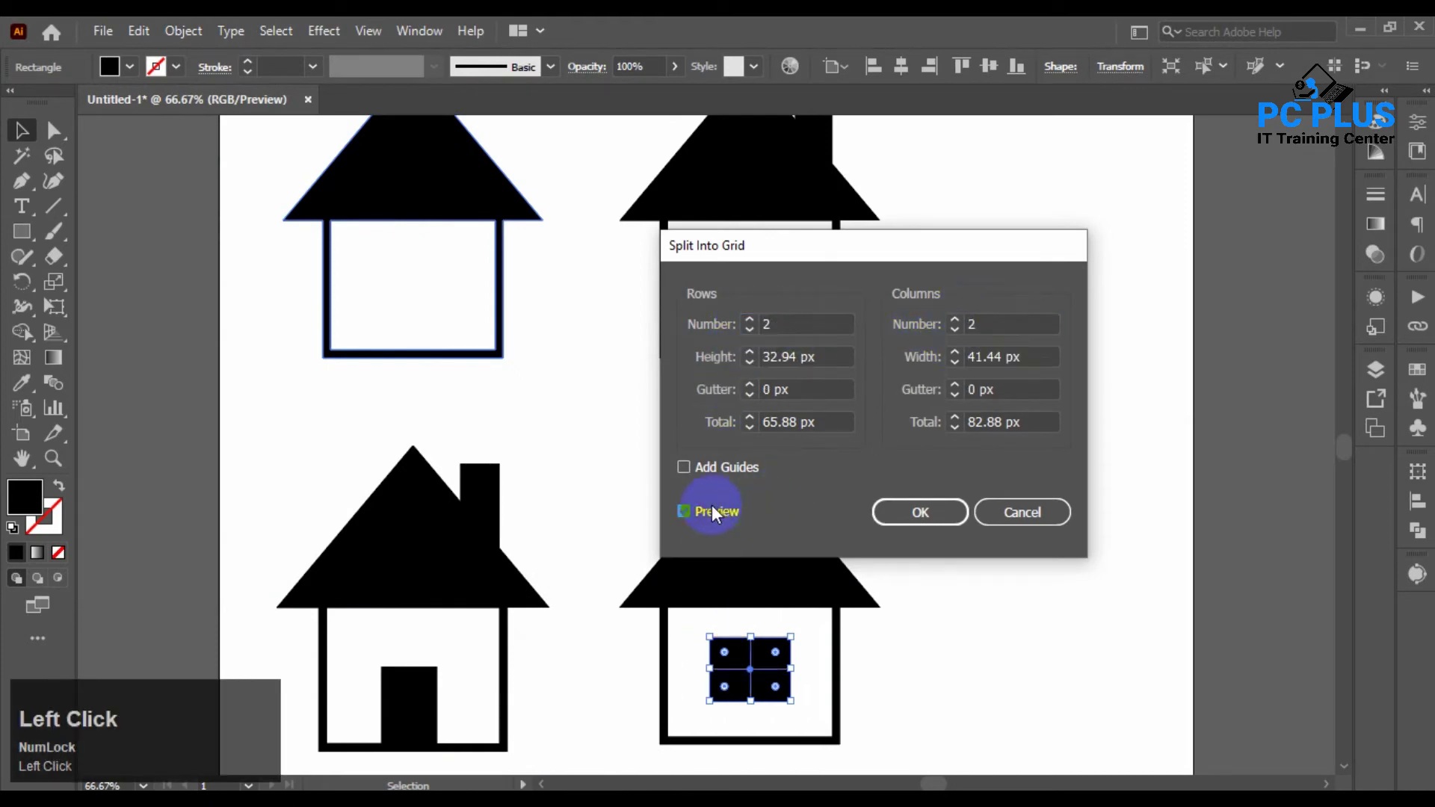
# - Set the grid's row gutter to 10 px with a matching column gutter, and apply the split to the window
pyautogui.click(750, 384)
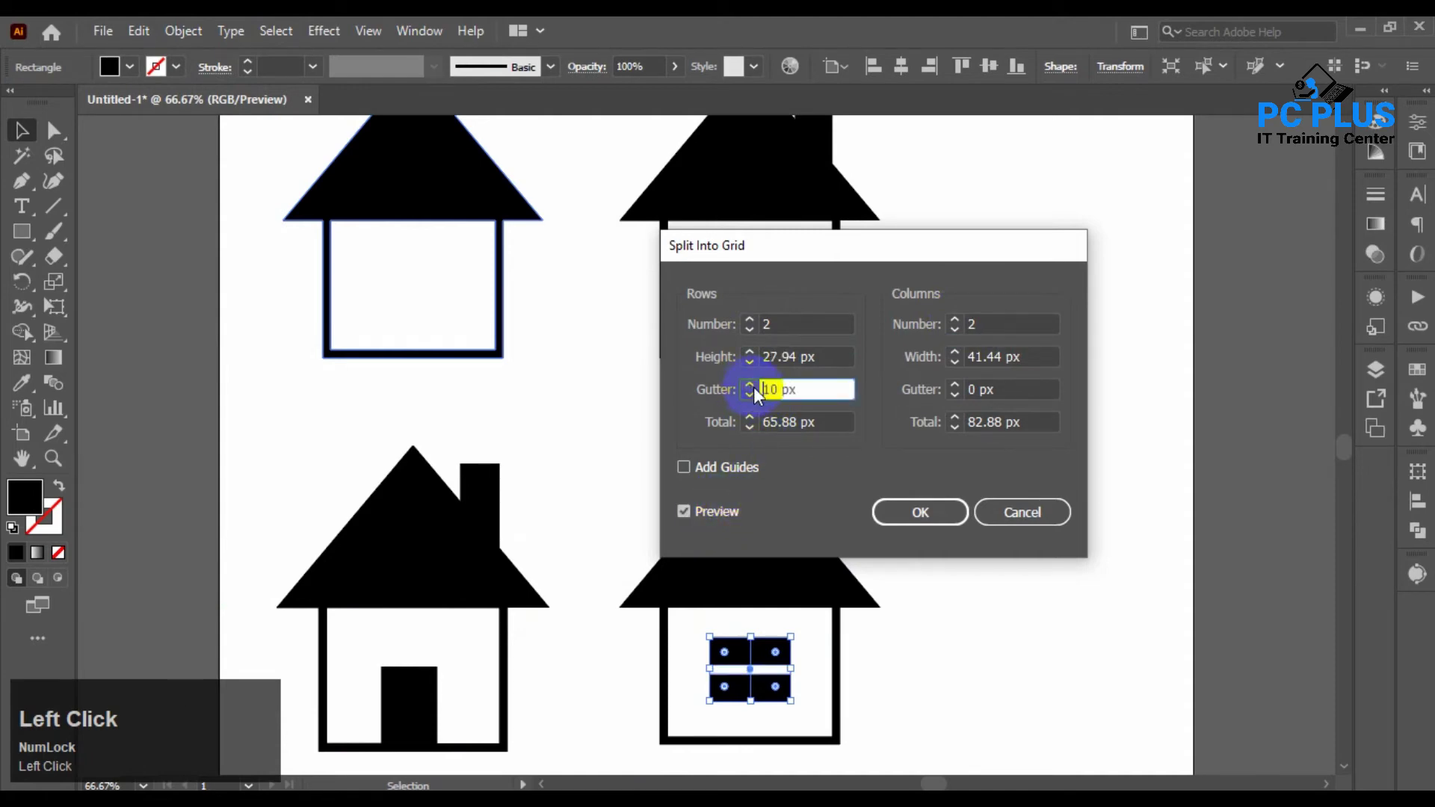
pyautogui.click(955, 385)
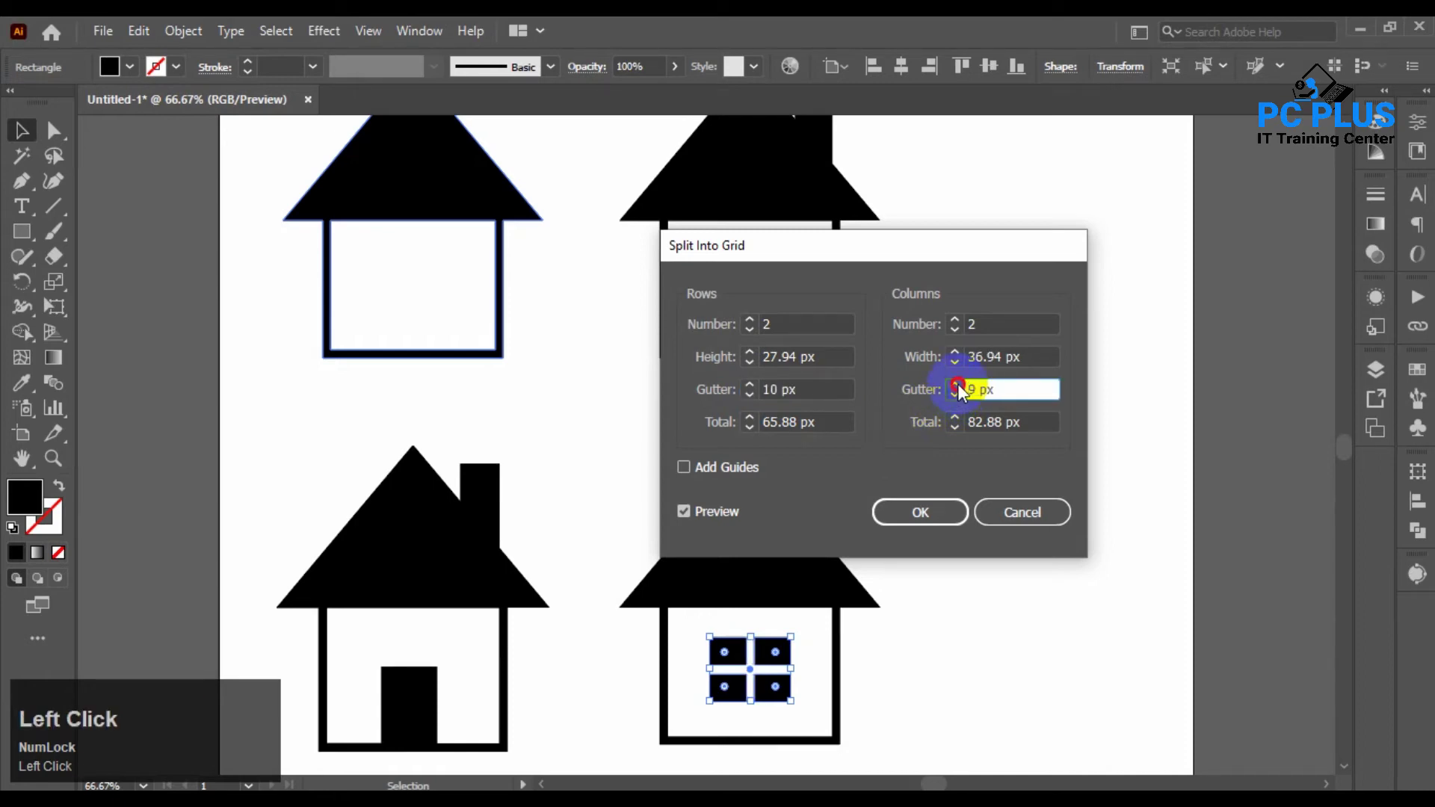
pyautogui.click(957, 384)
pyautogui.click(935, 502)
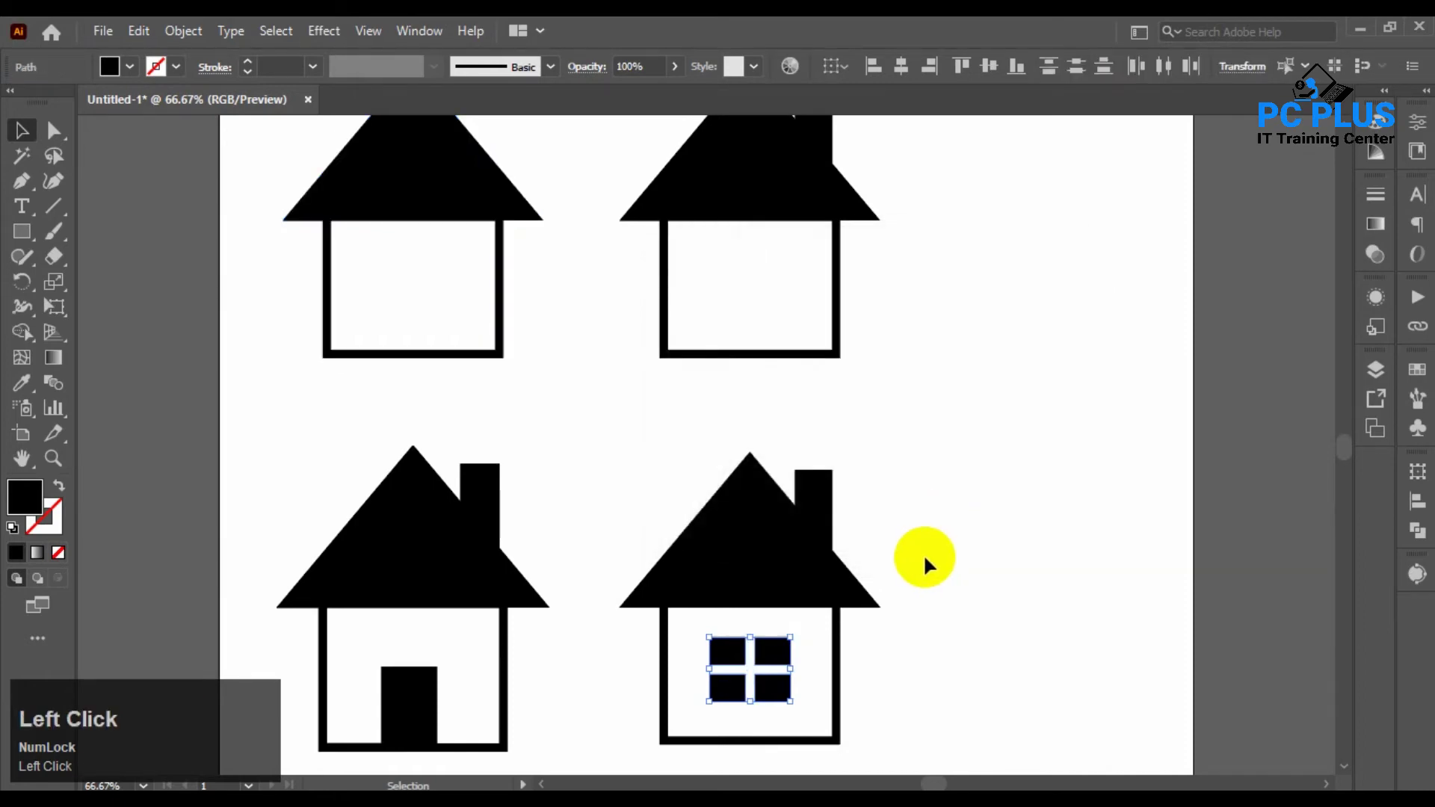
pyautogui.click(914, 544)
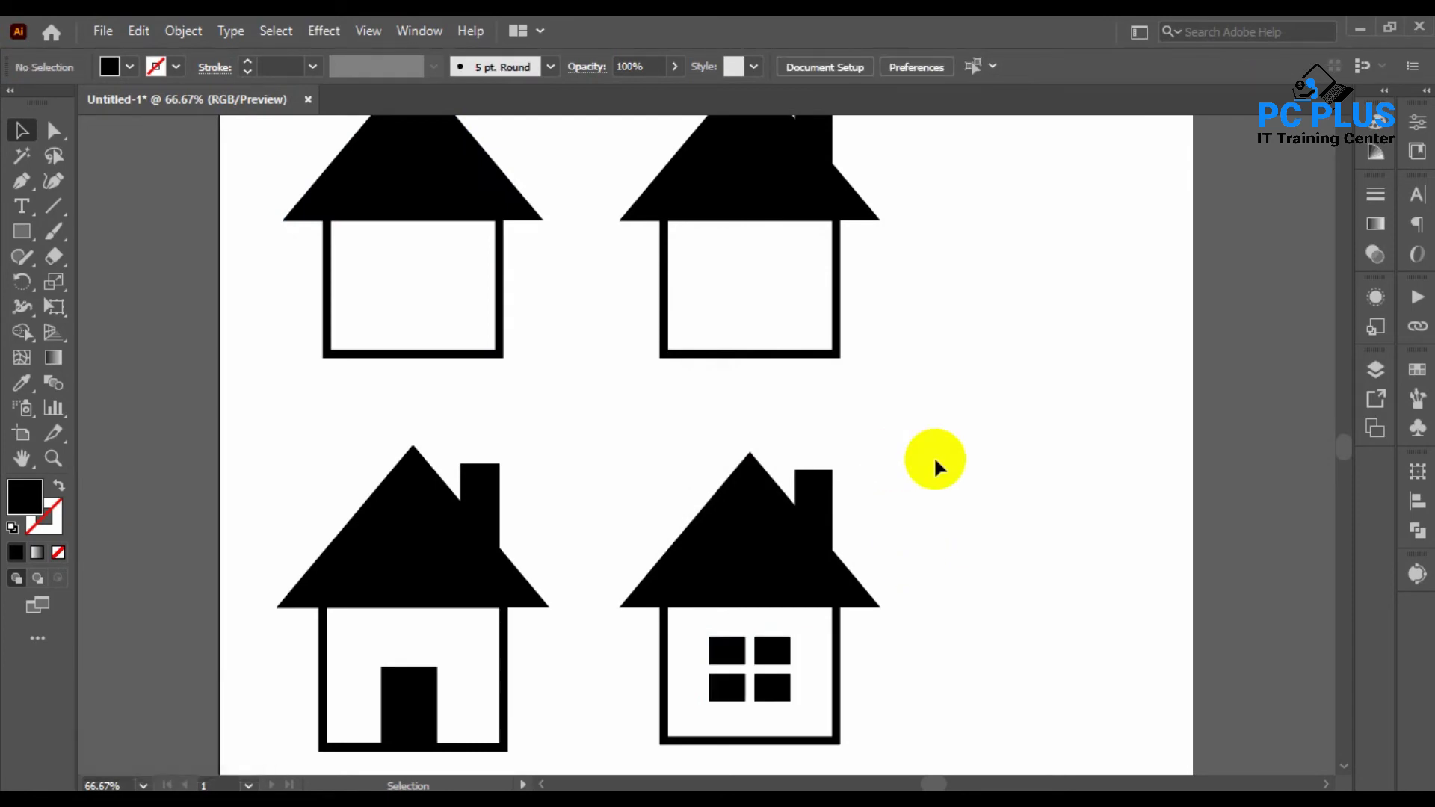
# - Select the four window panes and group them
pyautogui.press('space')
pyautogui.moveTo(962, 457); pyautogui.dragTo(922, 474)
pyautogui.moveTo(1009, 458); pyautogui.dragTo(1009, 442)
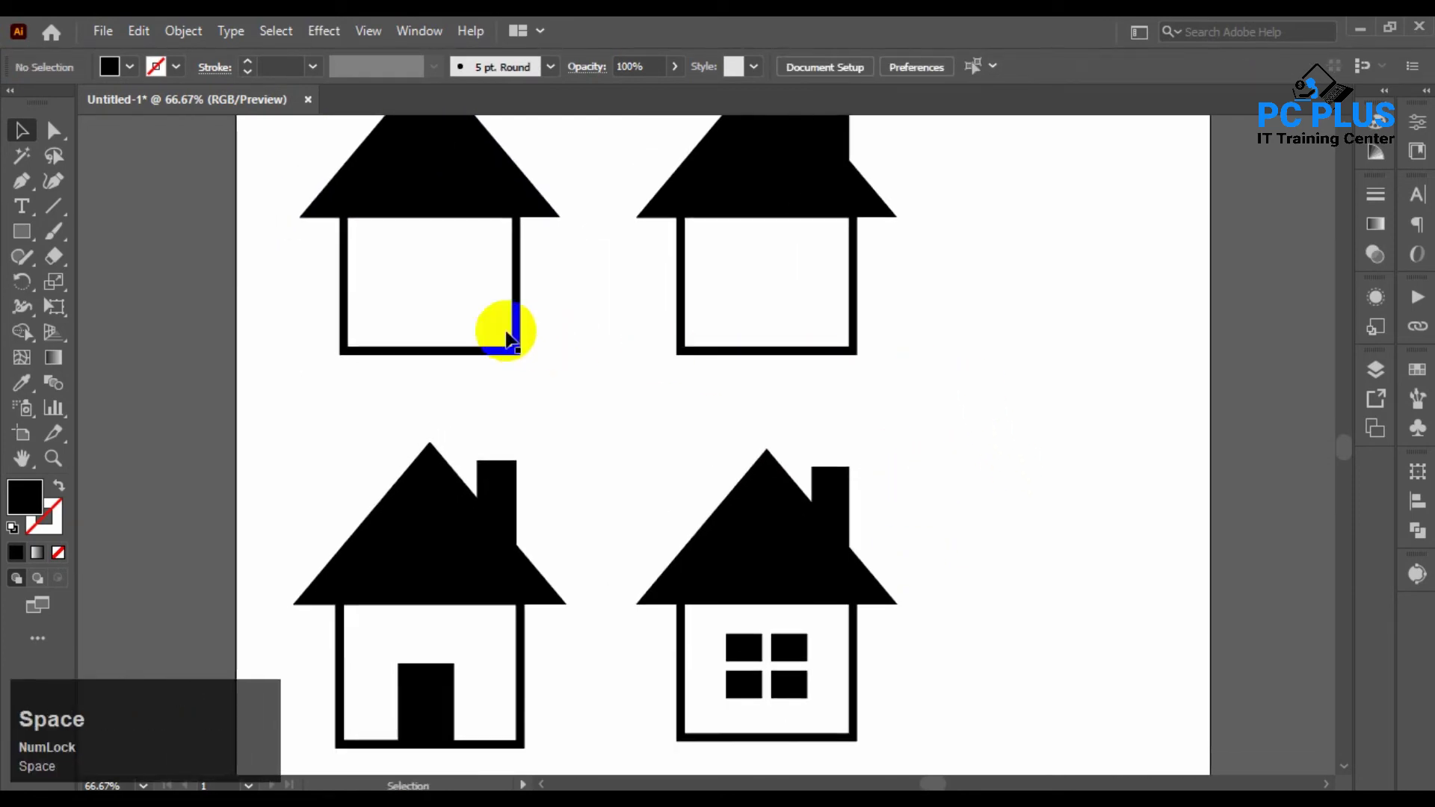
pyautogui.moveTo(743, 652); pyautogui.dragTo(833, 705)
pyautogui.click(738, 624)
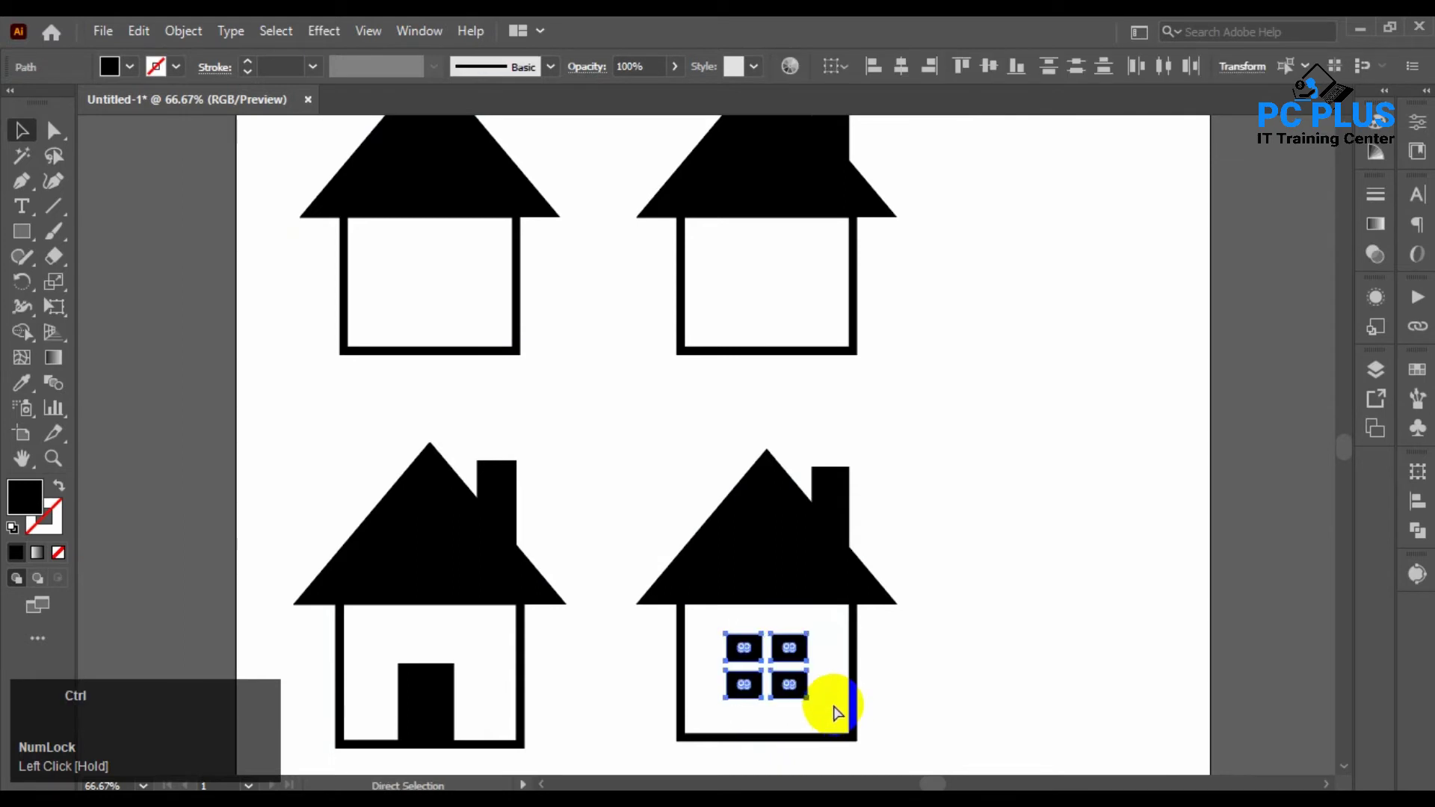
pyautogui.hotkey('ctrl', 'g')
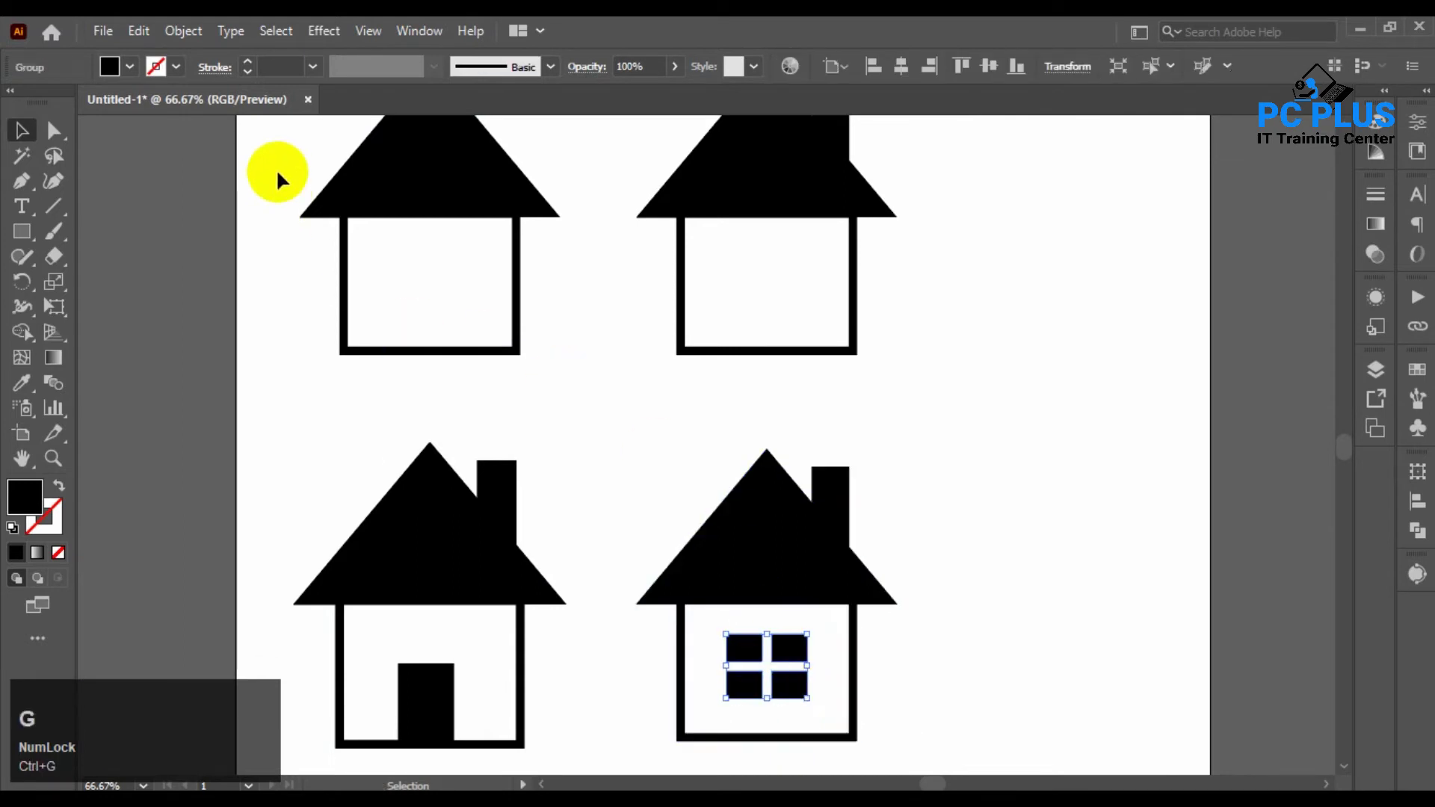
# - Group all four houses, then scale the group down and move it to the left part of the artboard
pyautogui.moveTo(277, 171); pyautogui.dragTo(794, 632)
pyautogui.hotkey('ctrl', 'g')
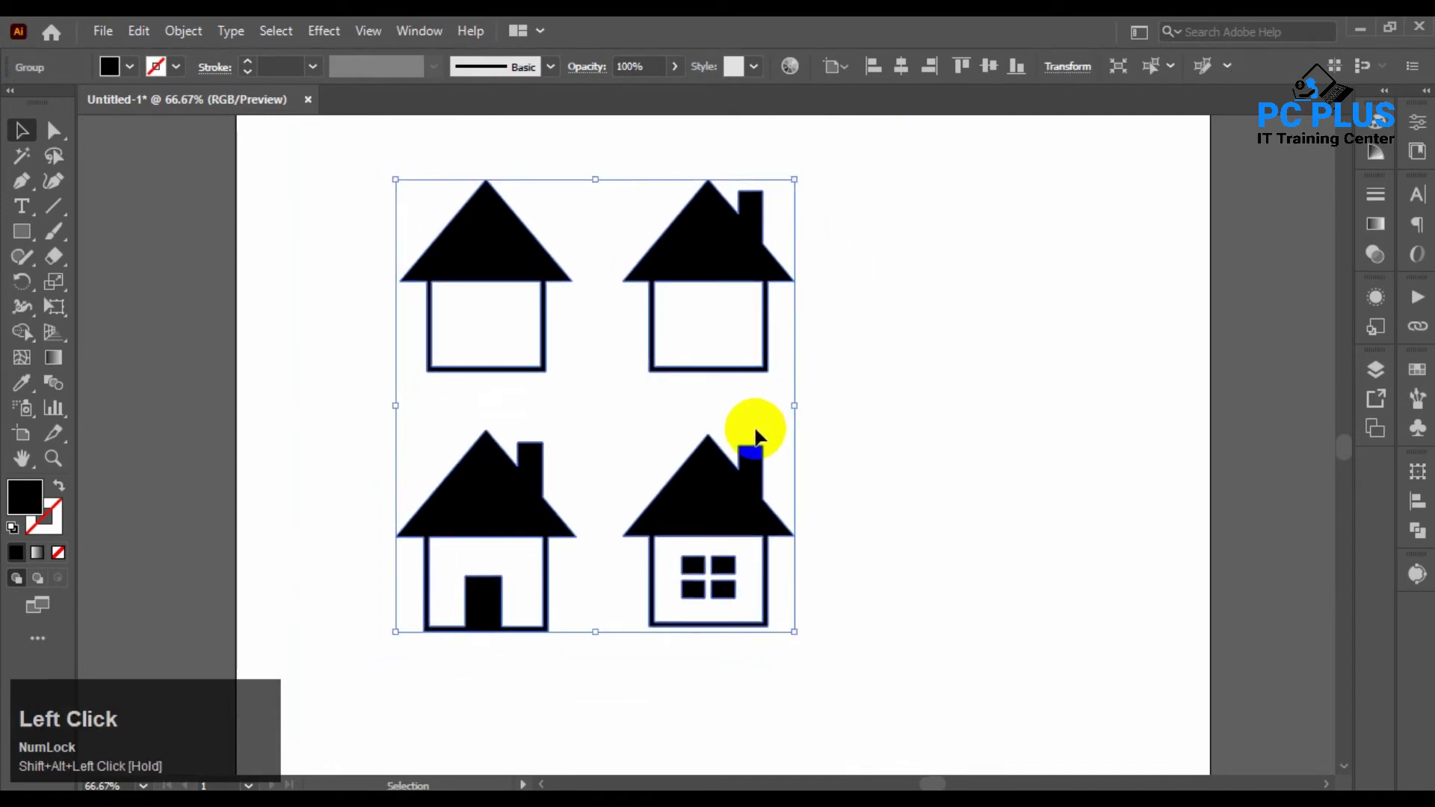
pyautogui.moveTo(744, 382); pyautogui.dragTo(634, 361)
pyautogui.click(790, 347)
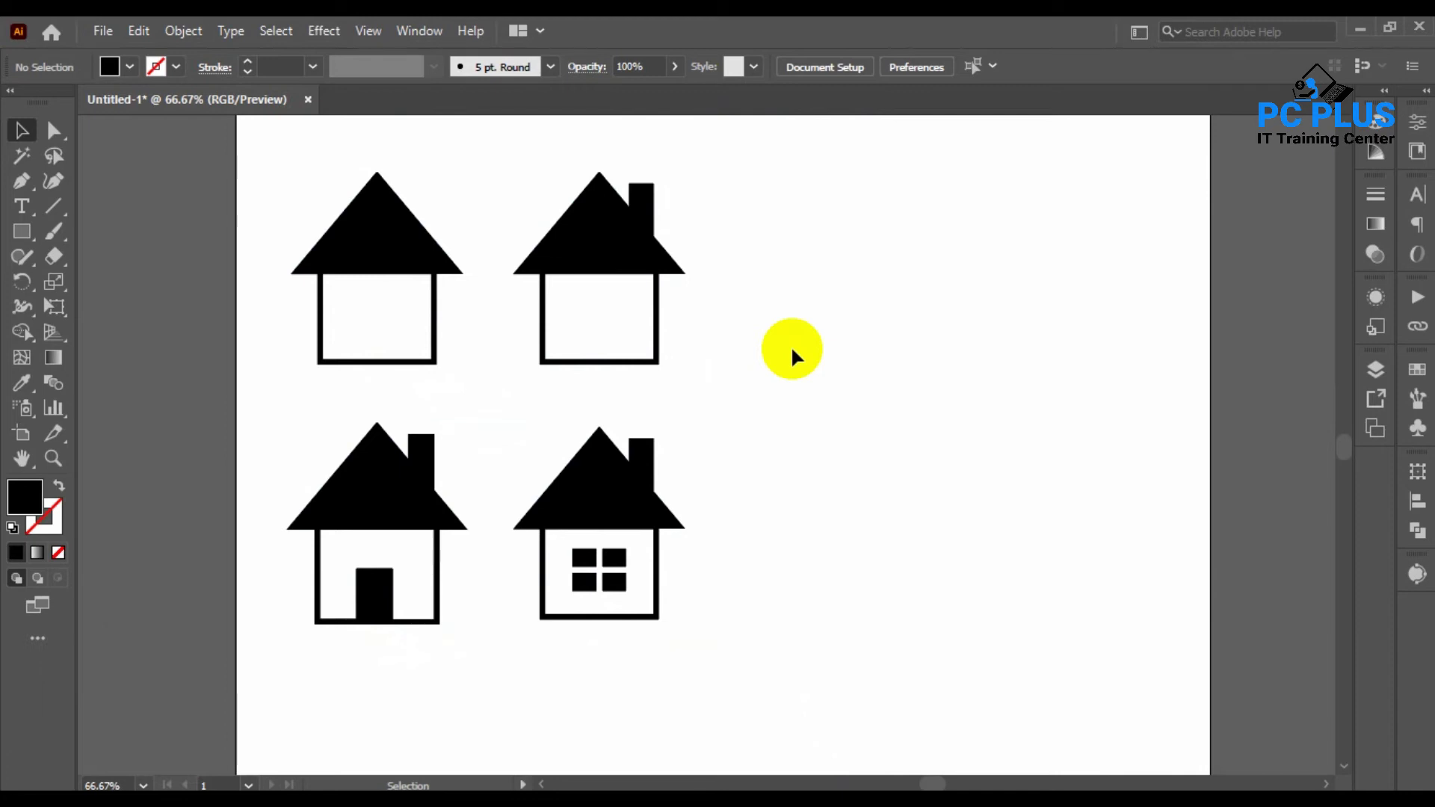
# - Duplicate the four-house group straight across to its right and ungroup the copy
pyautogui.click(404, 278)
pyautogui.moveTo(404, 278); pyautogui.dragTo(843, 277)
pyautogui.rightClick(843, 277)
pyautogui.click(925, 452)
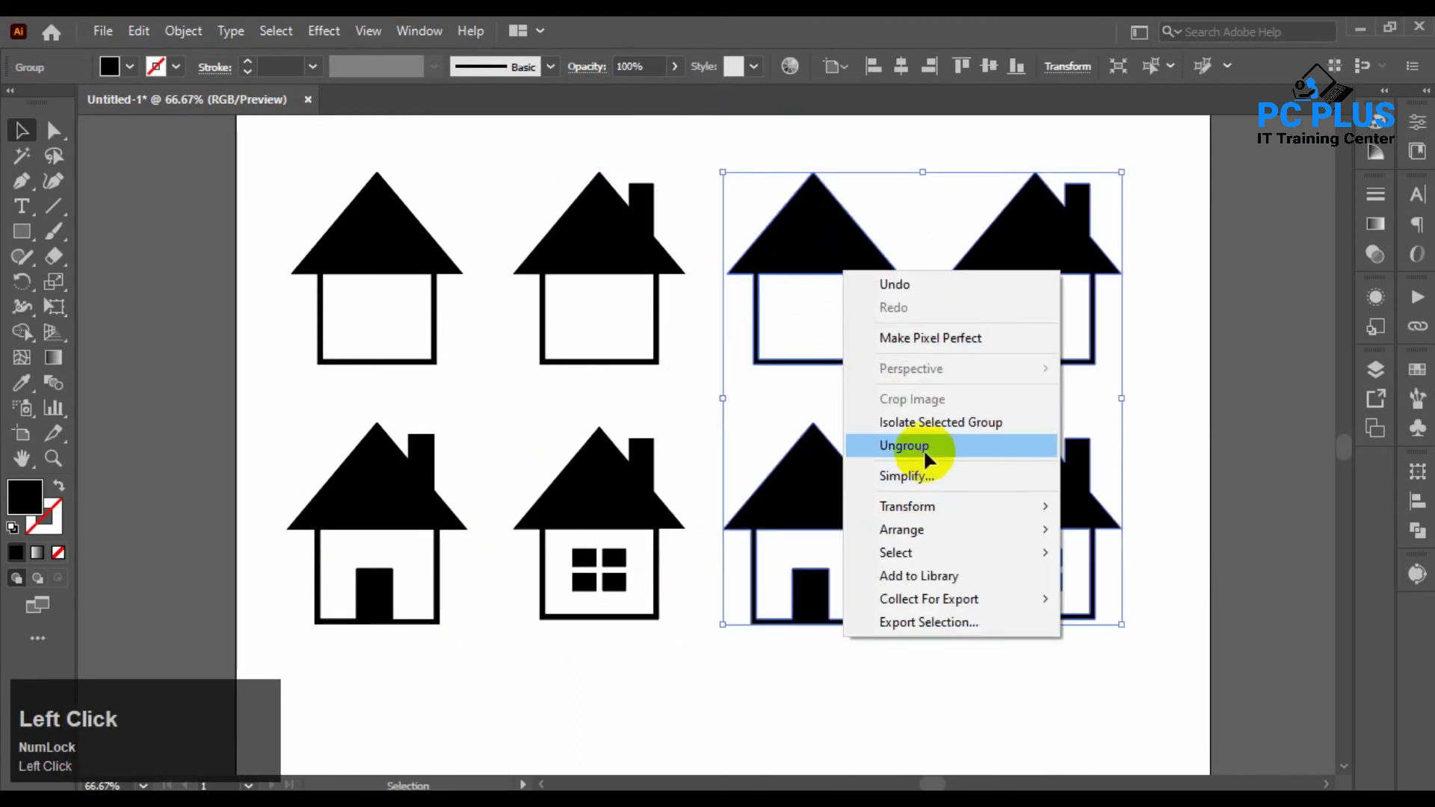
pyautogui.click(1170, 401)
pyautogui.click(837, 263)
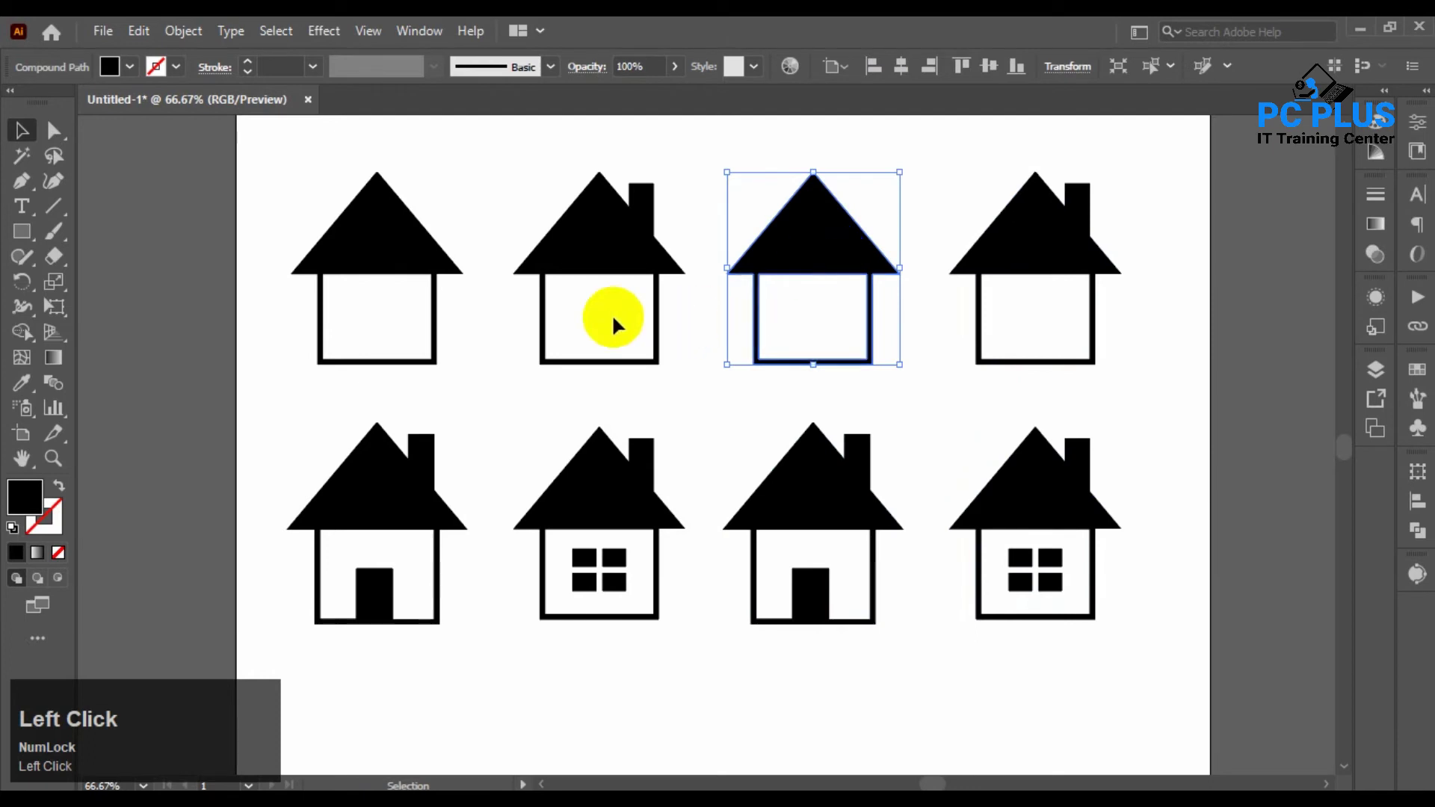
# - Turn the copied plain house without a chimney into an outline by swapping its fill and stroke, with a 2 pt stroke
pyautogui.click(59, 488)
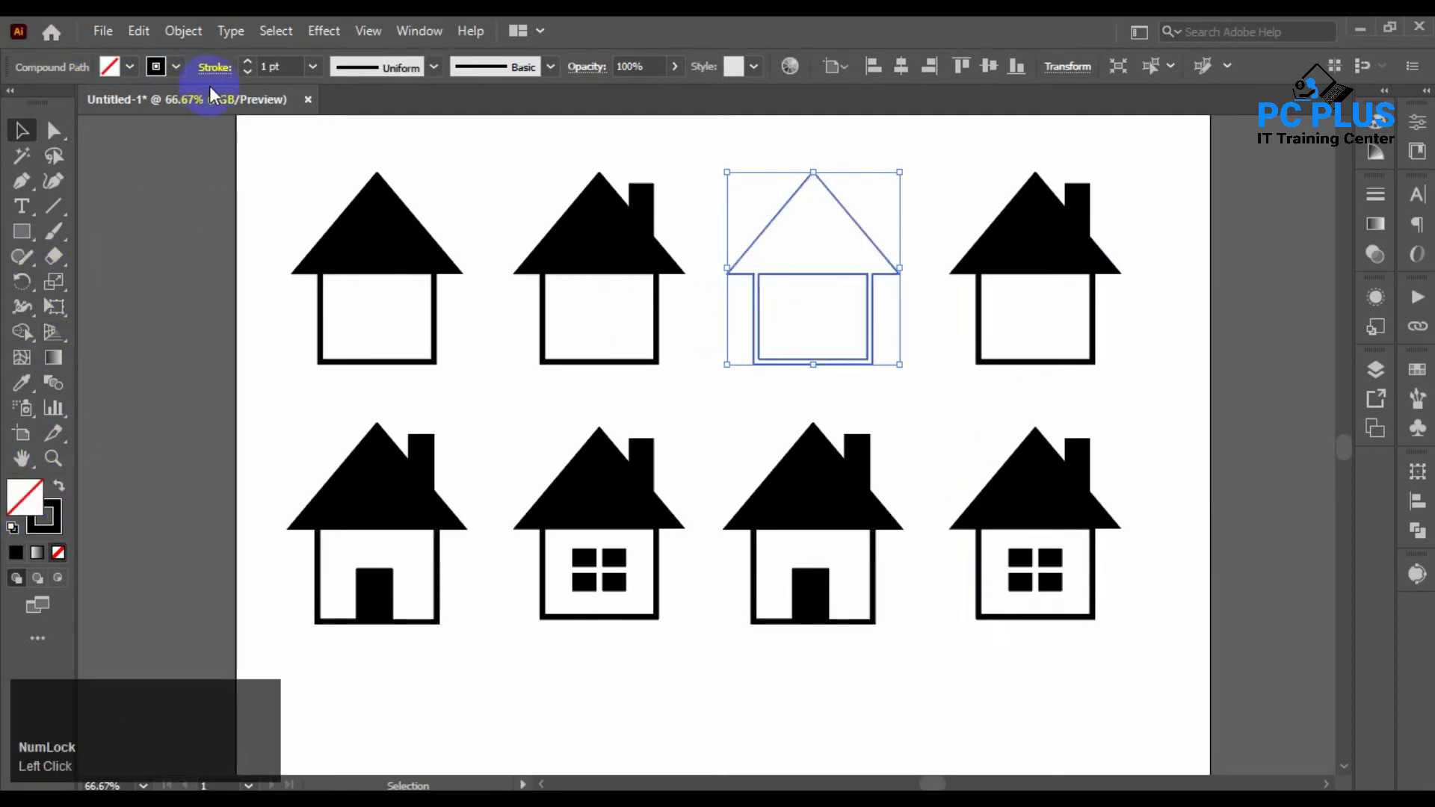
pyautogui.click(247, 63)
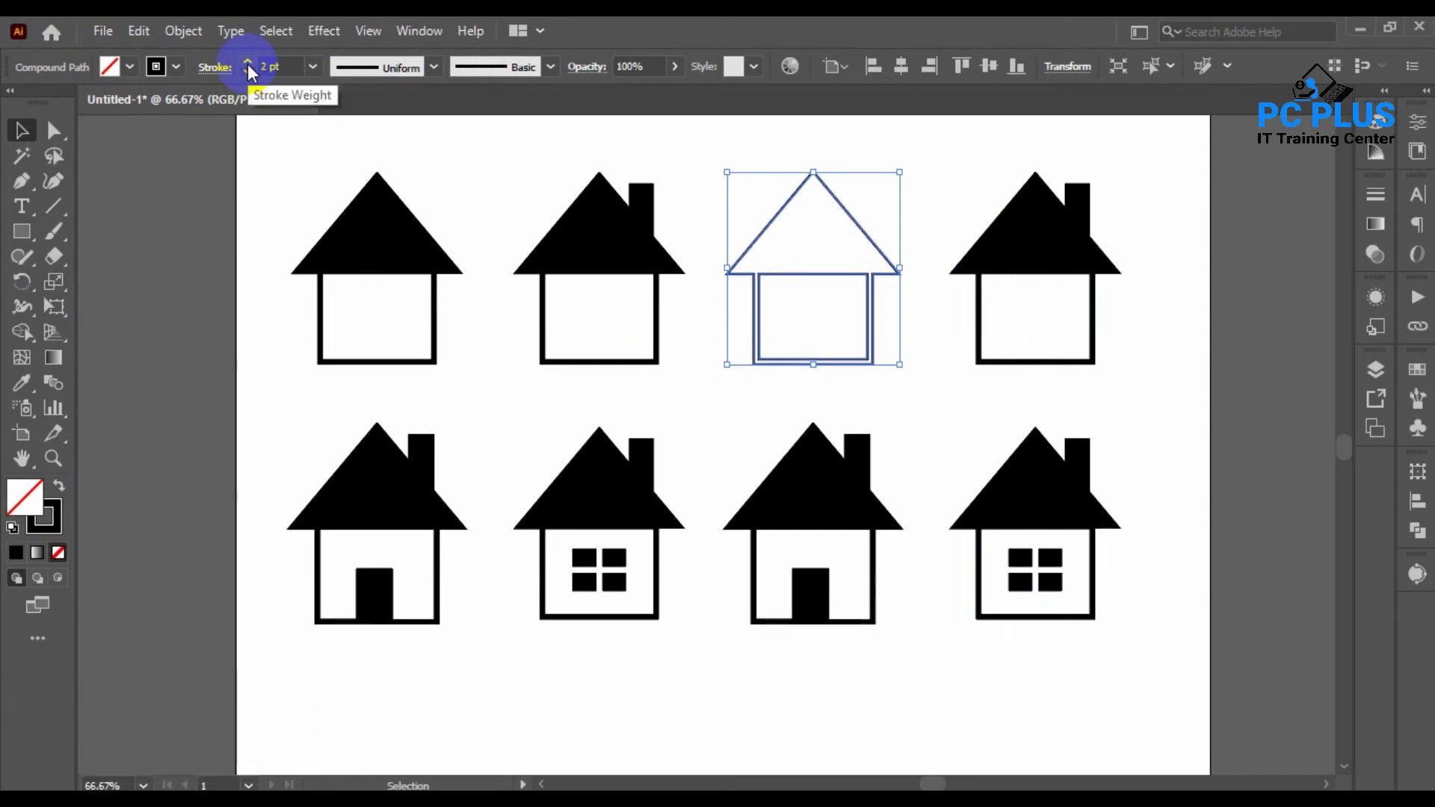
pyautogui.click(203, 184)
# - Swap the fill and stroke of the top-row chimney house copy and set its stroke weight to 2 pt
pyautogui.click(1004, 238)
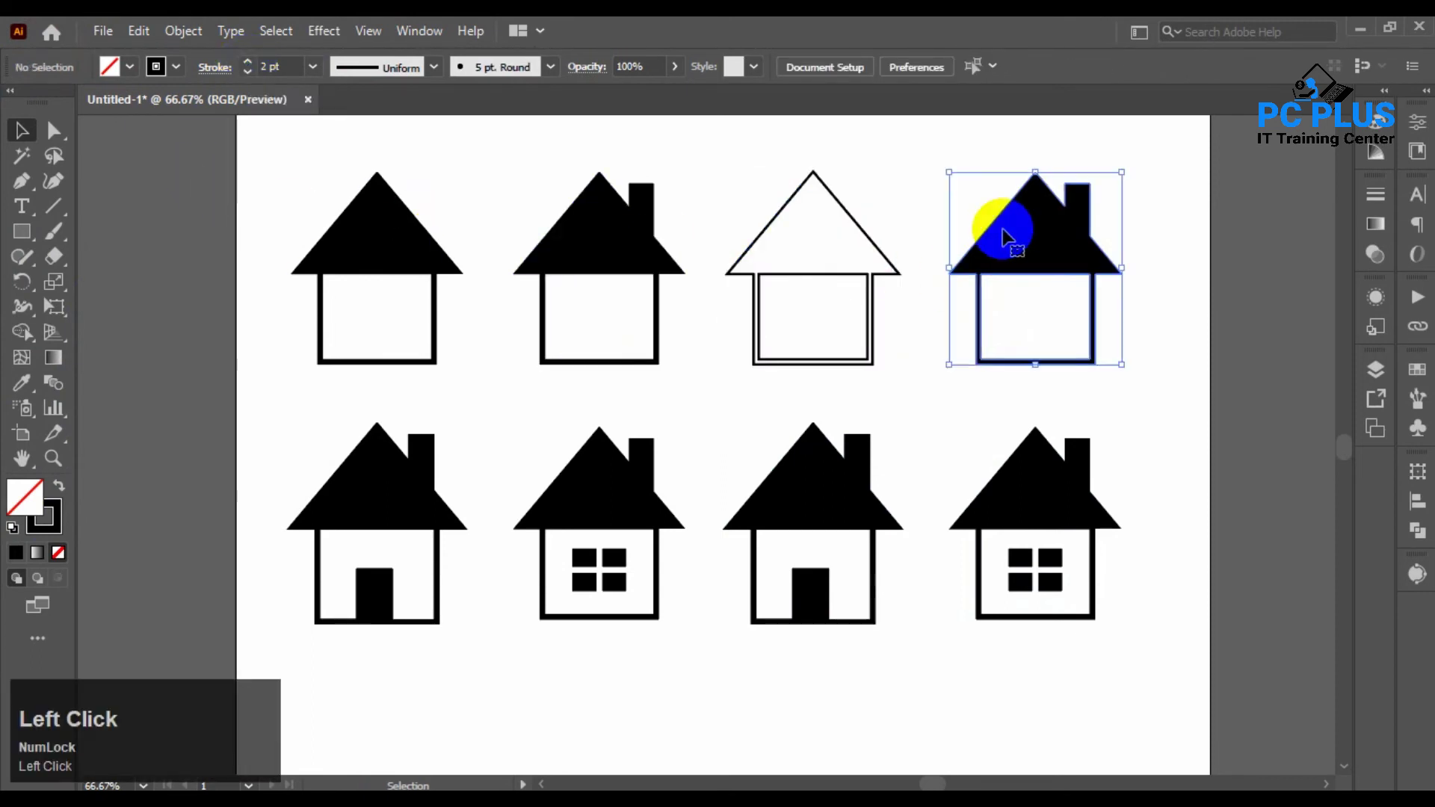
pyautogui.click(57, 486)
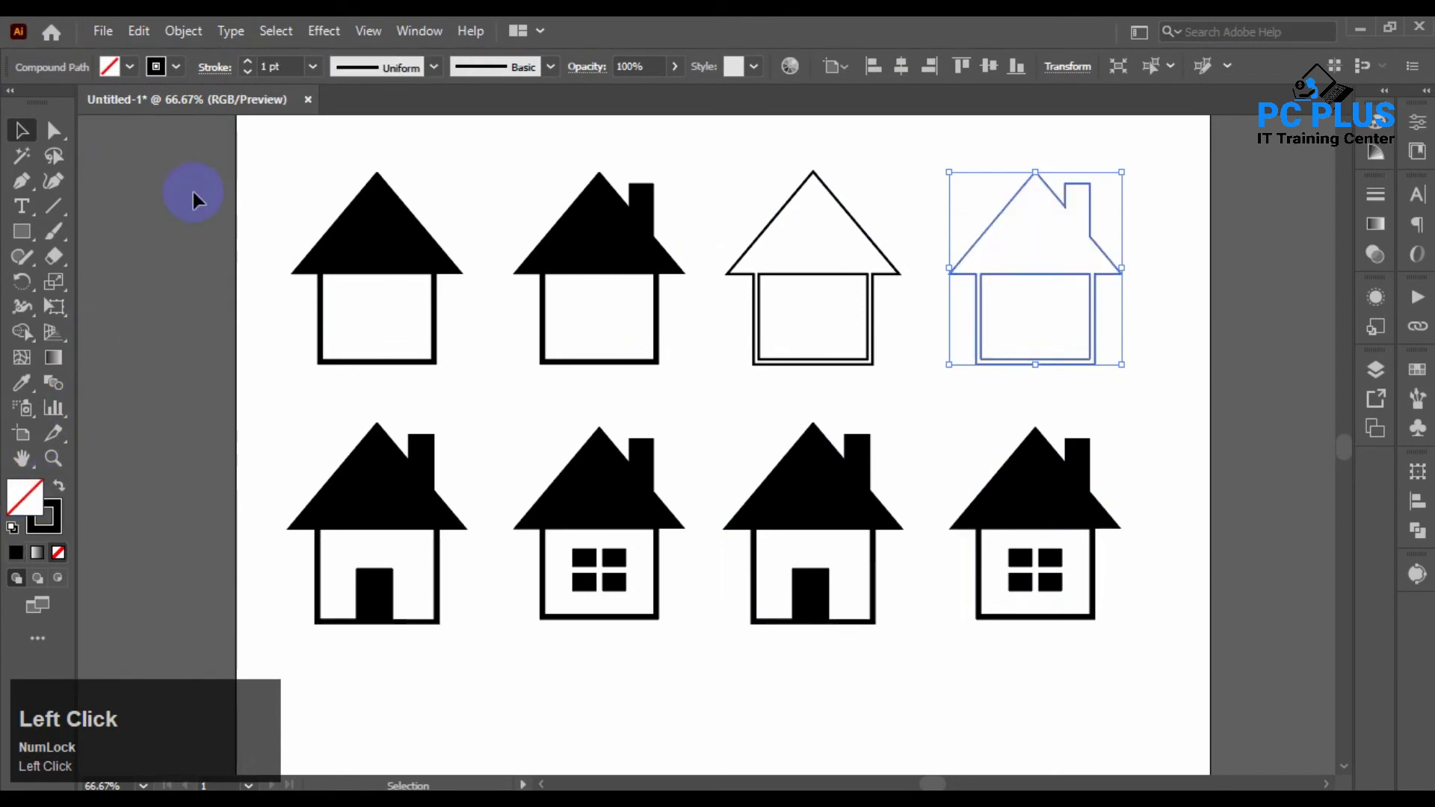
pyautogui.click(248, 63)
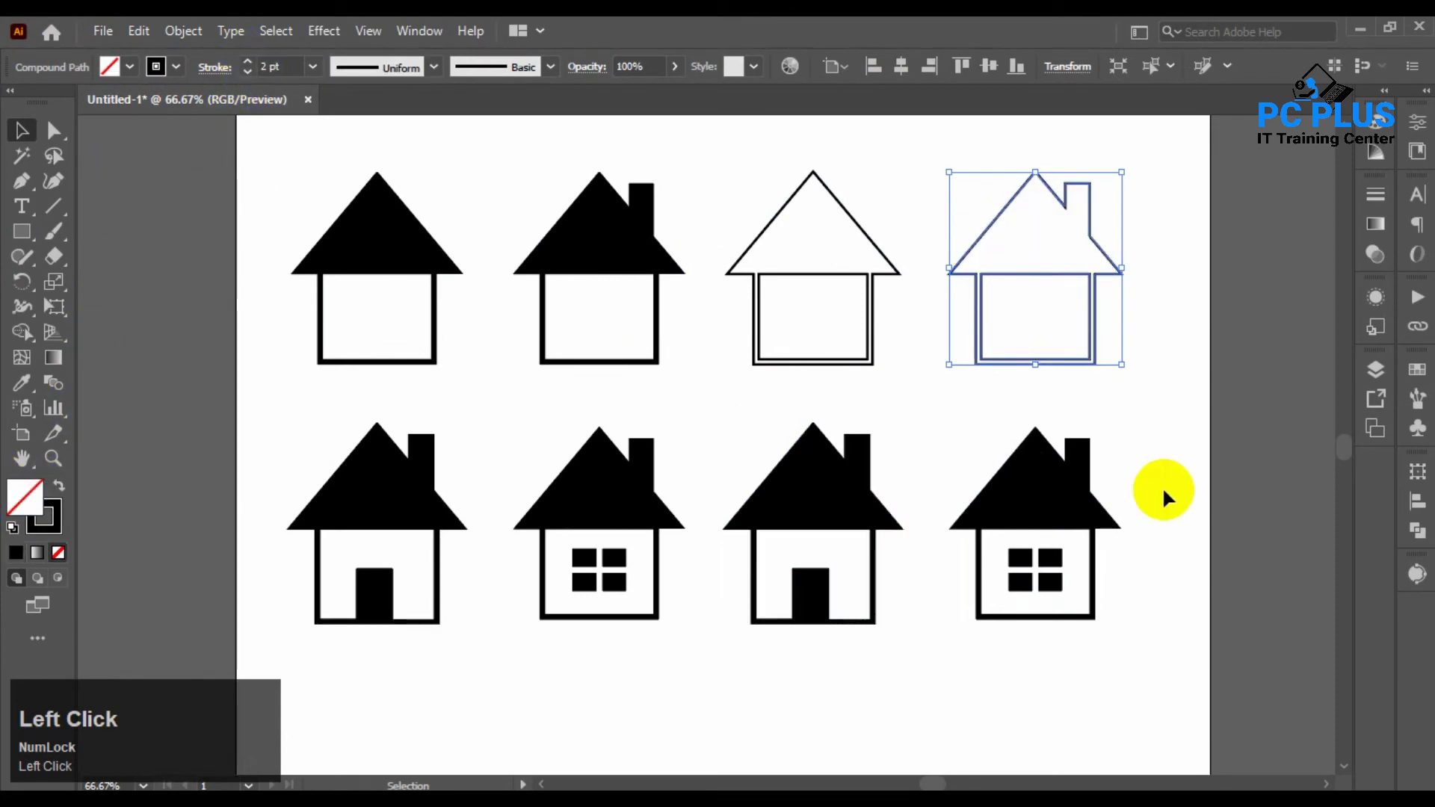
pyautogui.click(1186, 453)
# - Give the copied house with the door a 3 pt black stroke and remove its fill
pyautogui.click(858, 481)
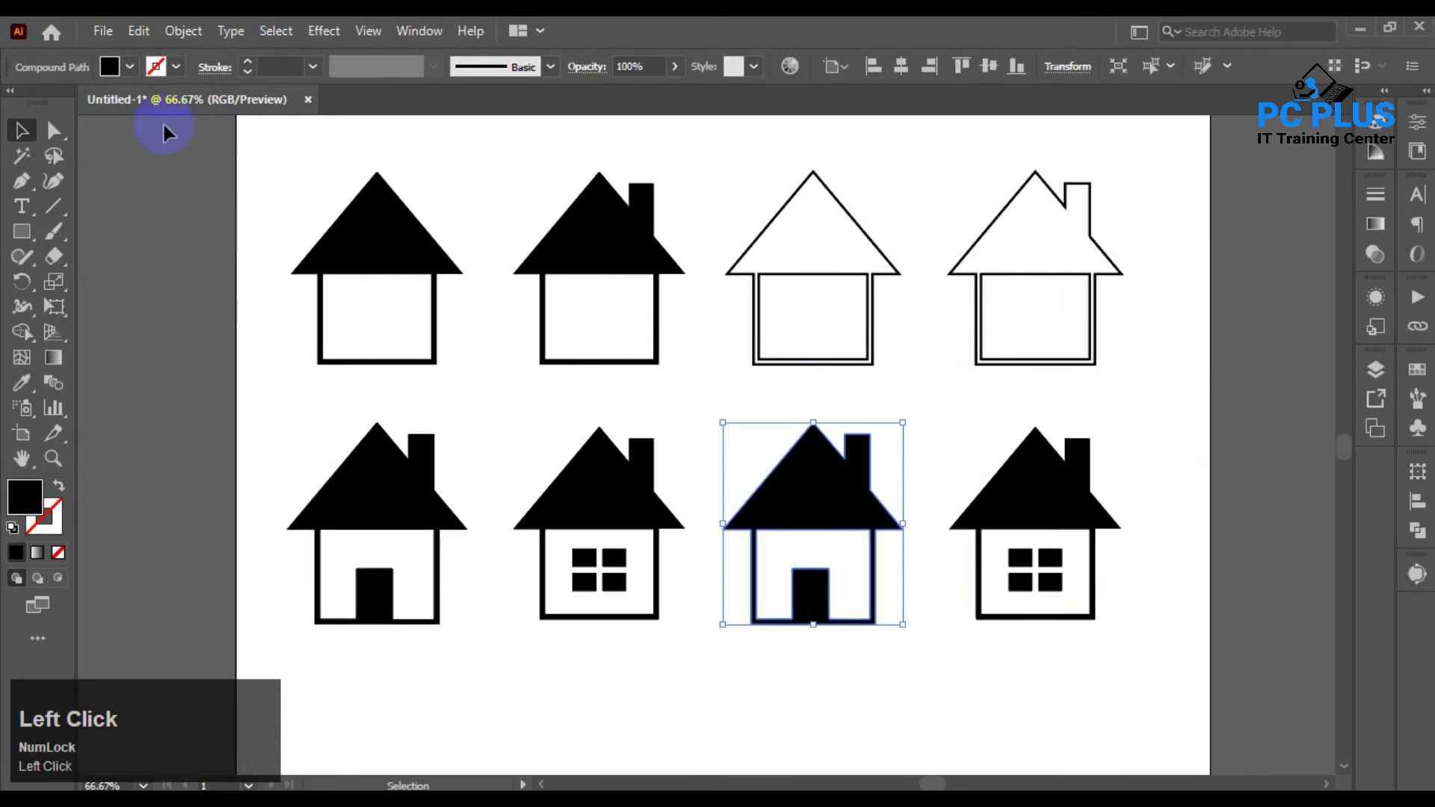
pyautogui.click(248, 63)
pyautogui.click(248, 61)
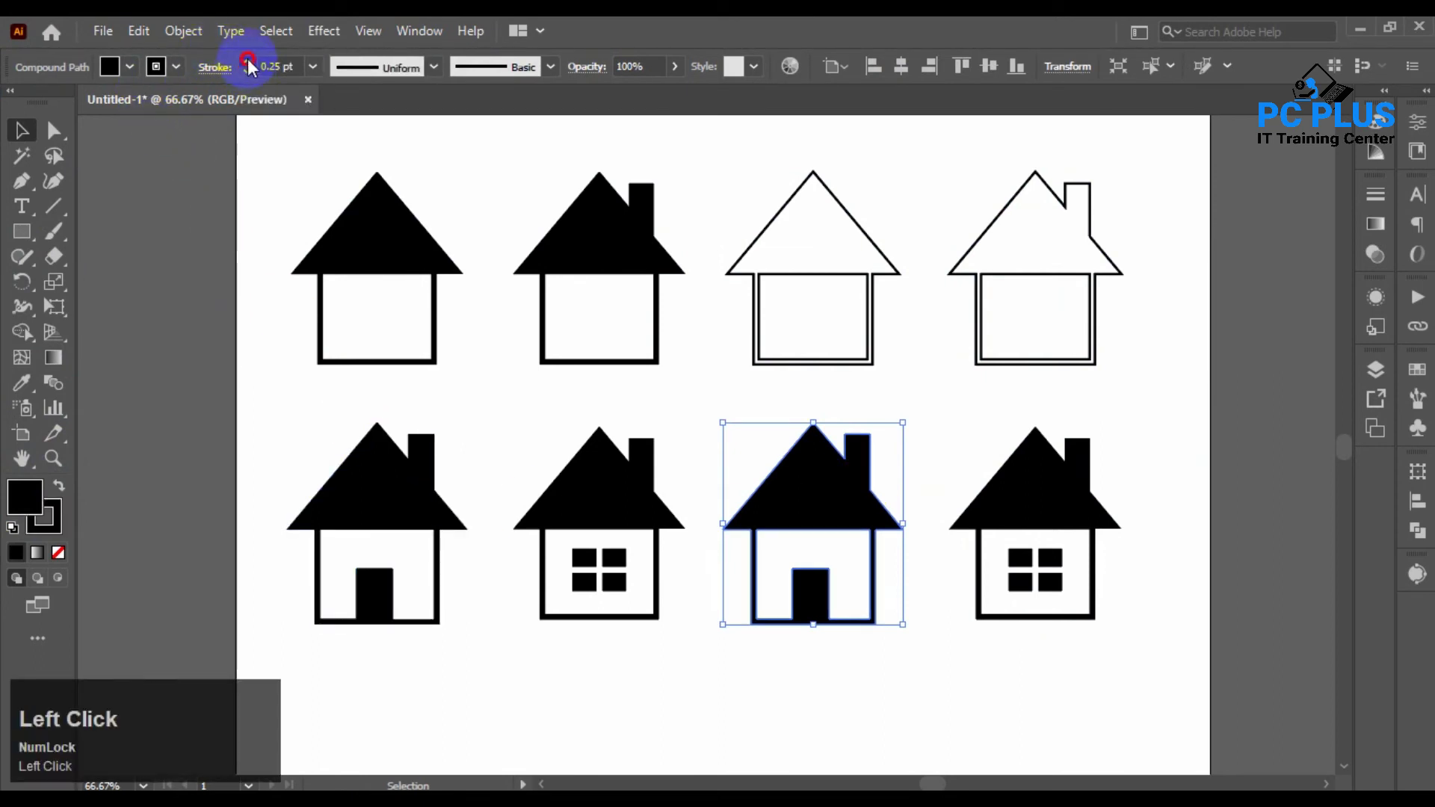
pyautogui.click(248, 62)
pyautogui.click(246, 71)
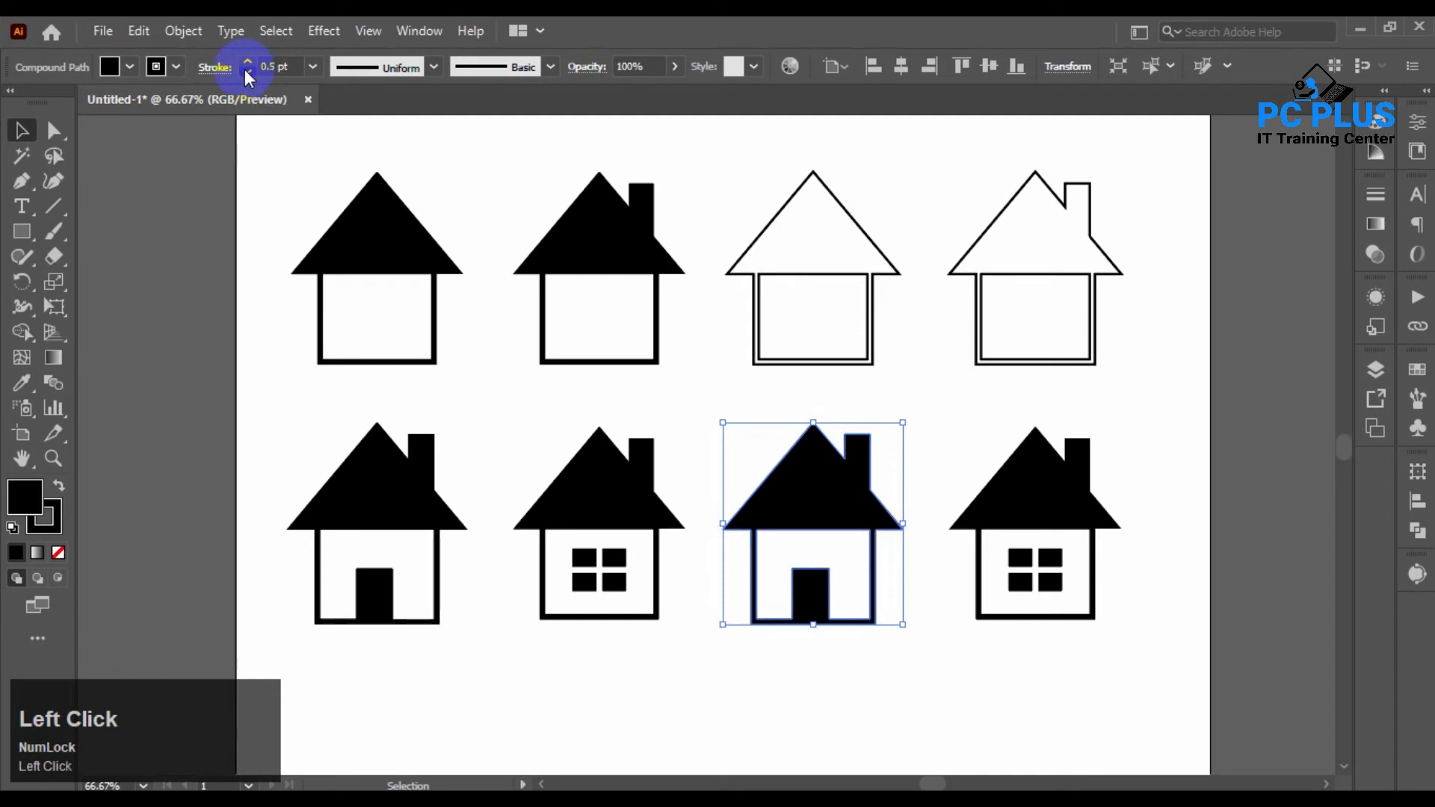
pyautogui.click(247, 72)
pyautogui.click(246, 72)
pyautogui.click(246, 63)
pyautogui.click(246, 63)
pyautogui.click(246, 63)
pyautogui.click(246, 63)
pyautogui.click(246, 63)
pyautogui.click(246, 62)
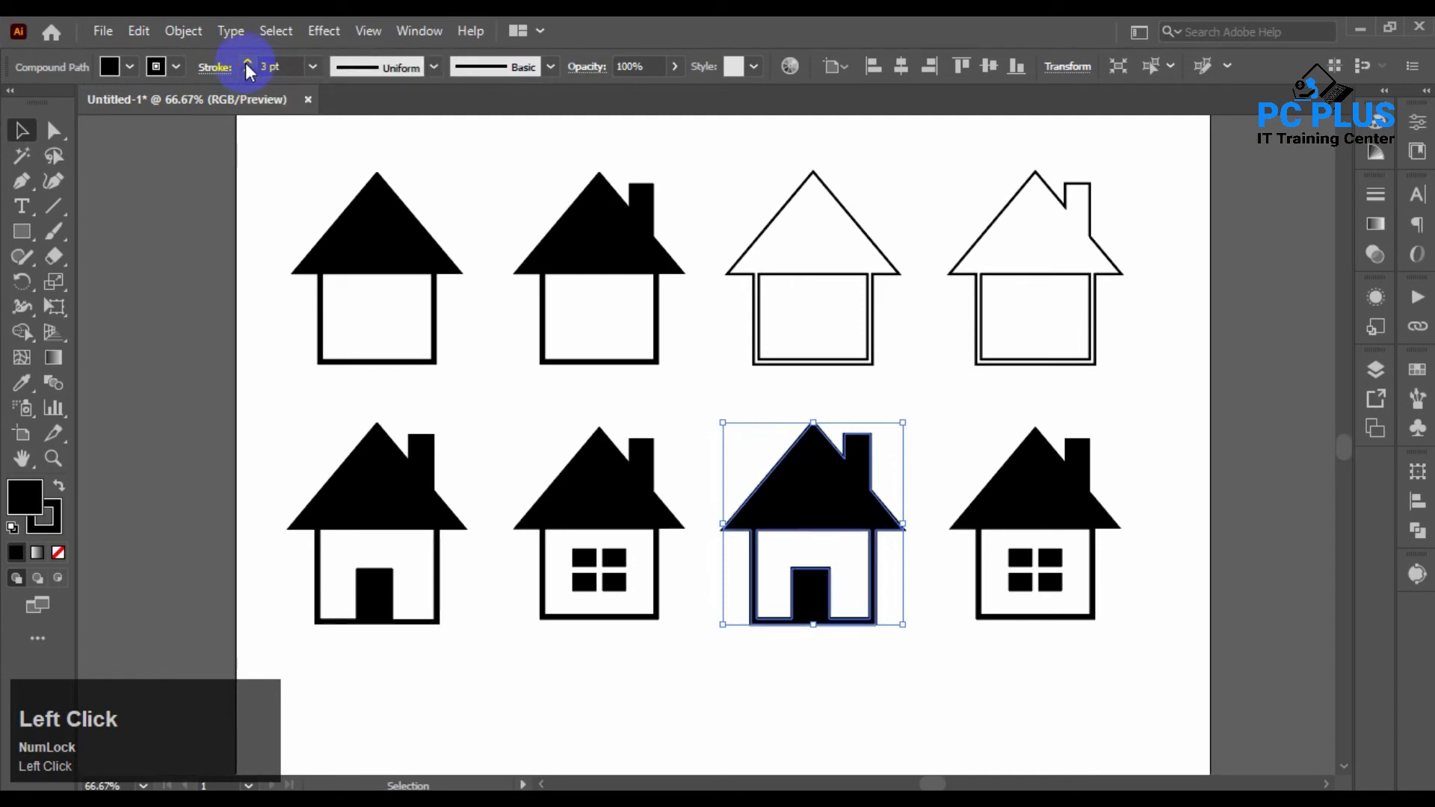
pyautogui.click(58, 553)
pyautogui.click(162, 501)
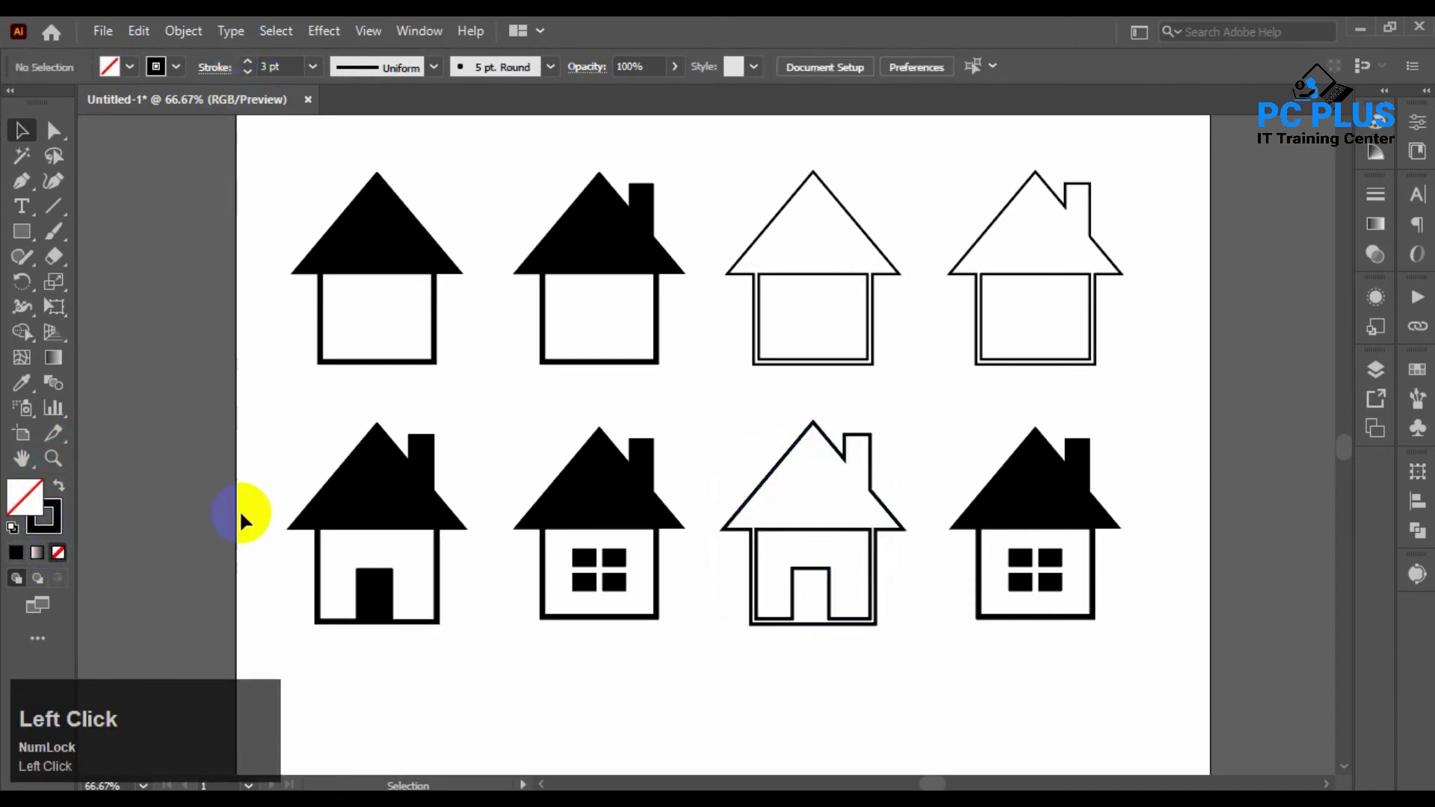
pyautogui.click(1005, 510)
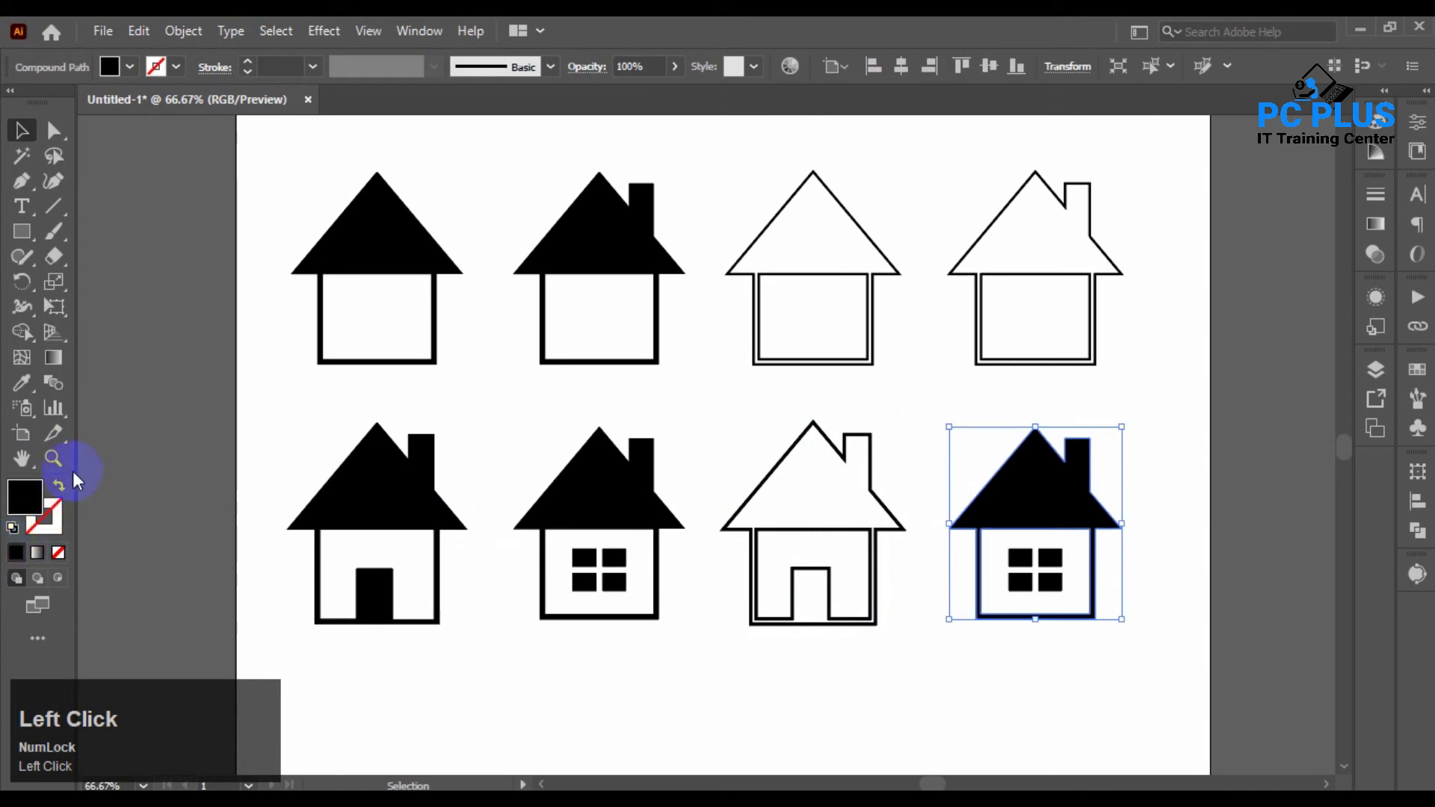
pyautogui.click(56, 487)
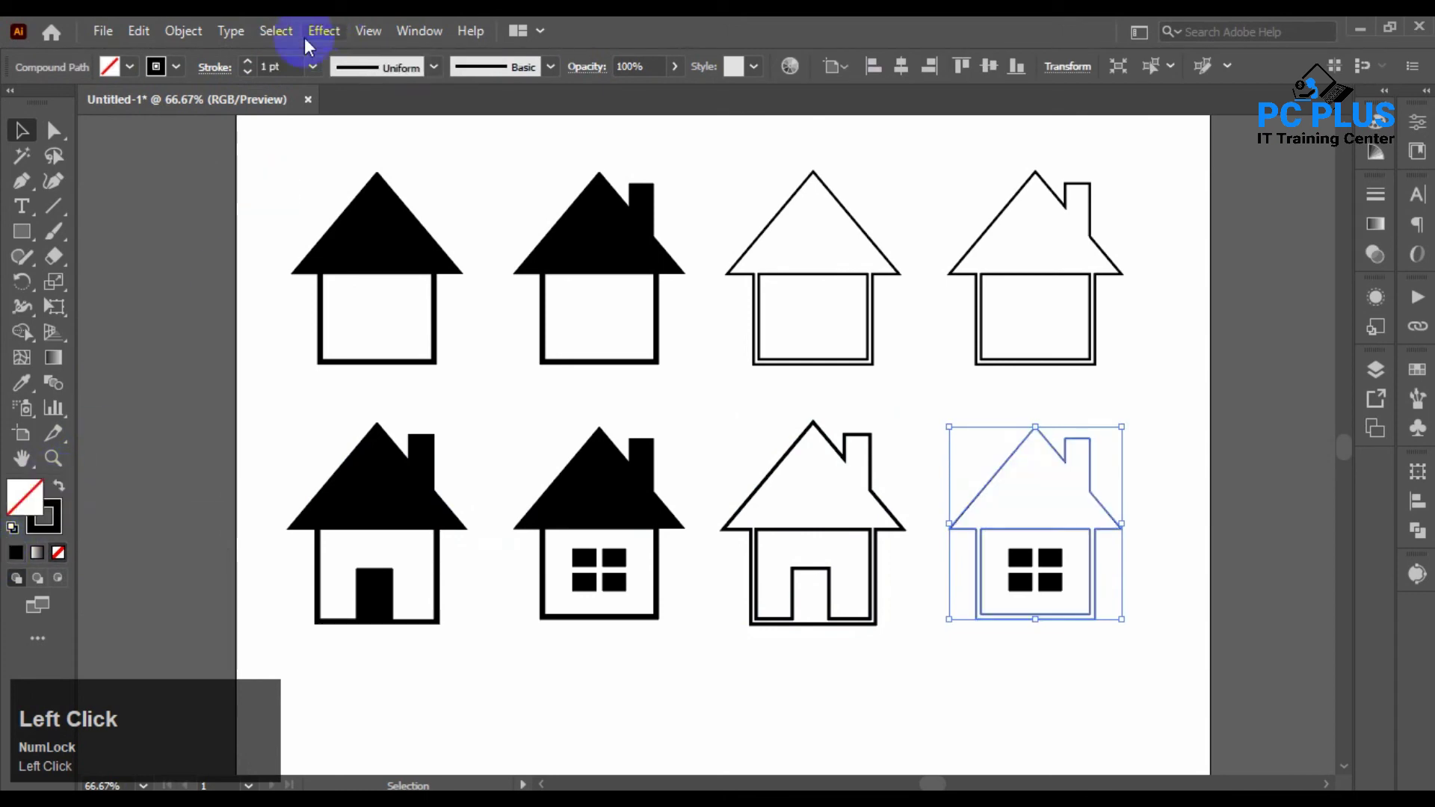
pyautogui.click(247, 62)
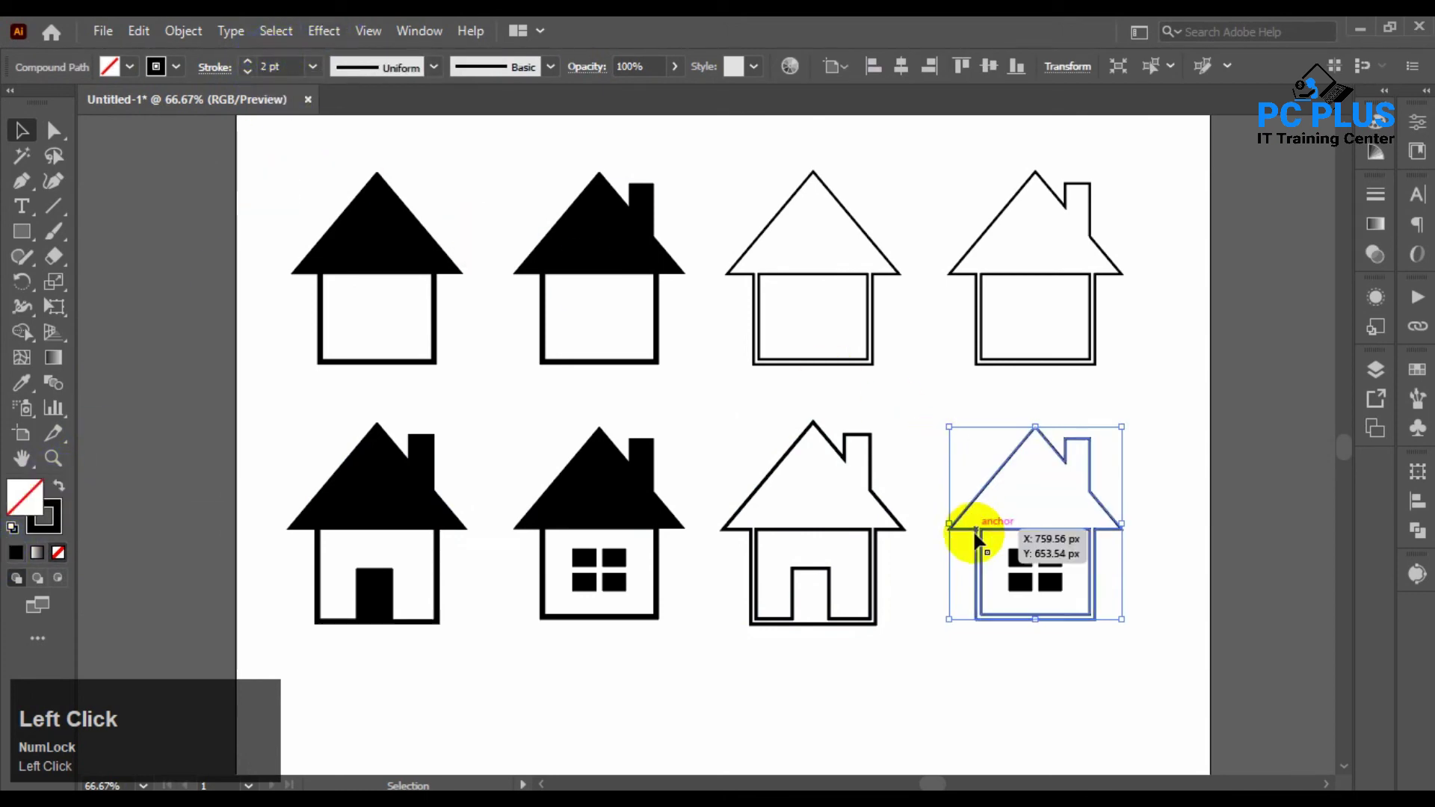
pyautogui.hotkey('ctrl', 'z')
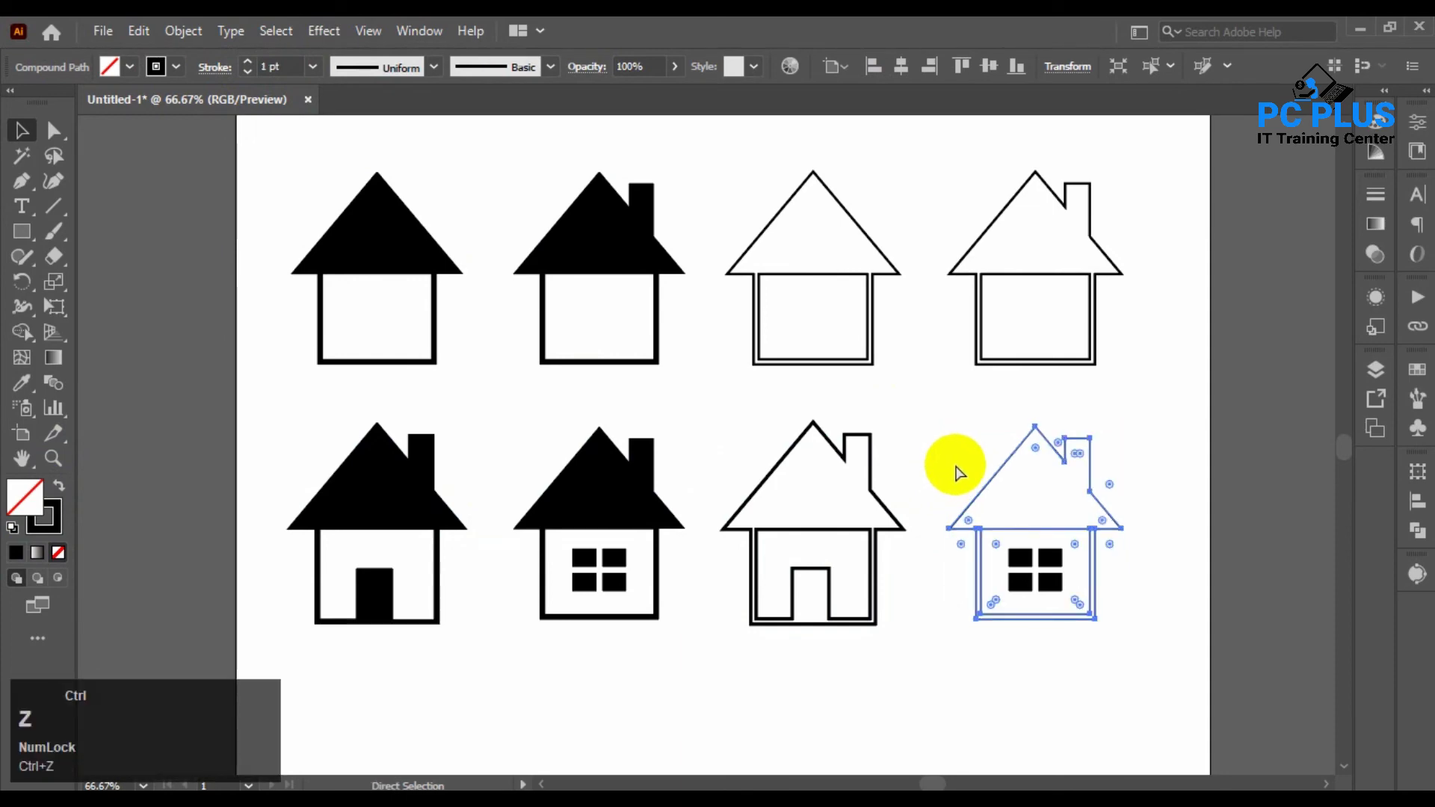
pyautogui.click(935, 453)
pyautogui.hotkey('ctrl', 'z')
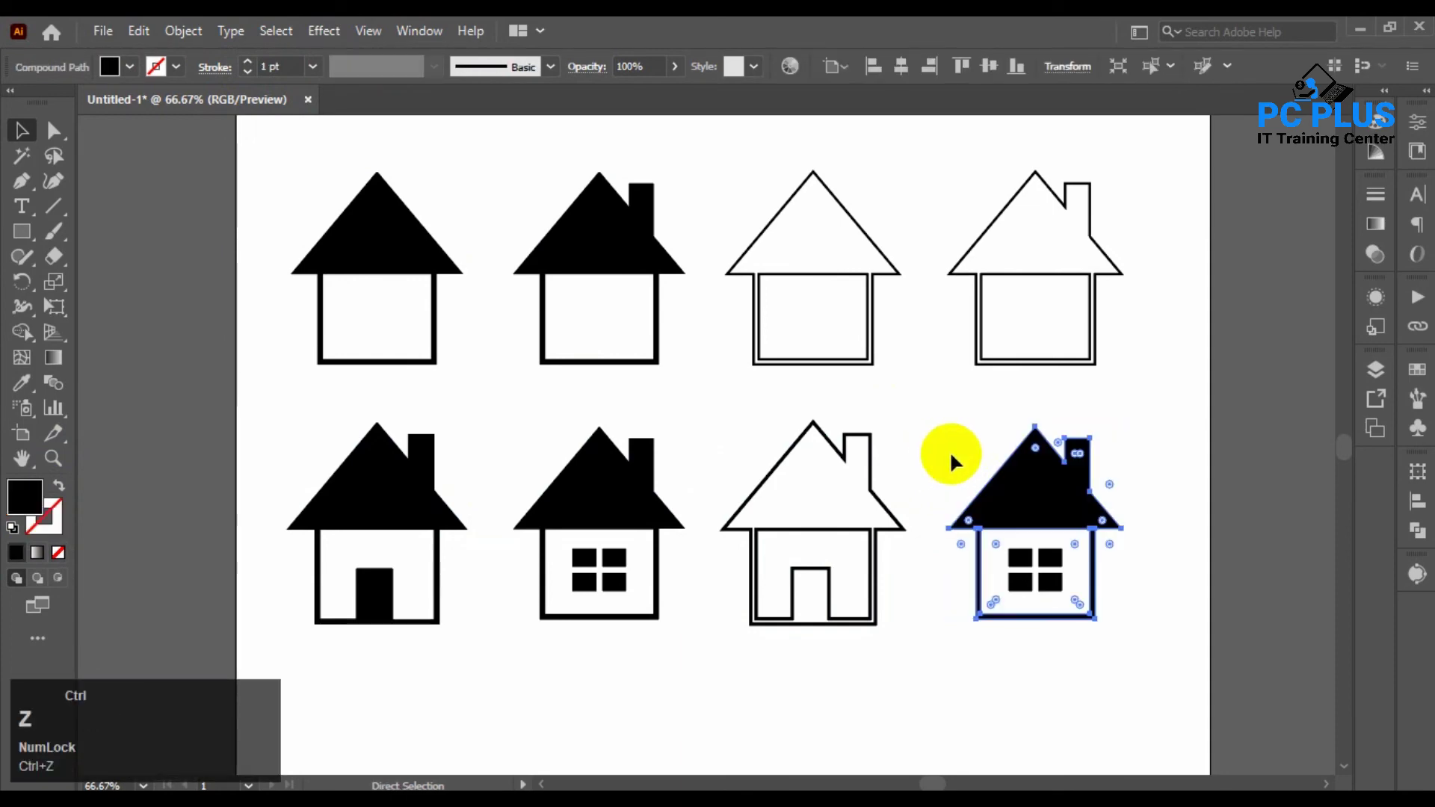
pyautogui.keyDown('ctrl'); pyautogui.click(969, 479); pyautogui.keyUp('ctrl')
pyautogui.hotkey('ctrl', 'z')
pyautogui.click(937, 448)
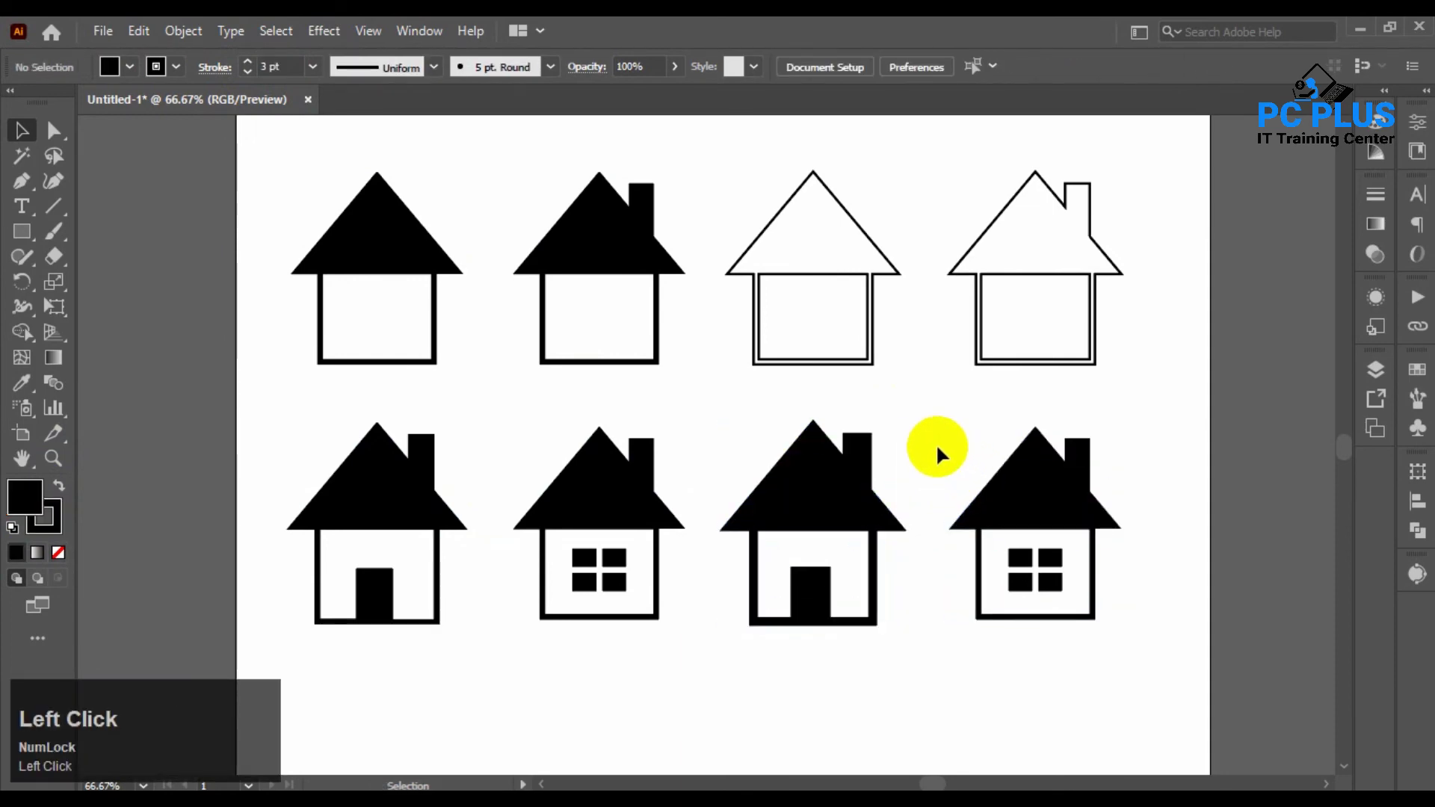
# - Set the fill of the copied door house to none, leaving only its black stroke
pyautogui.click(827, 474)
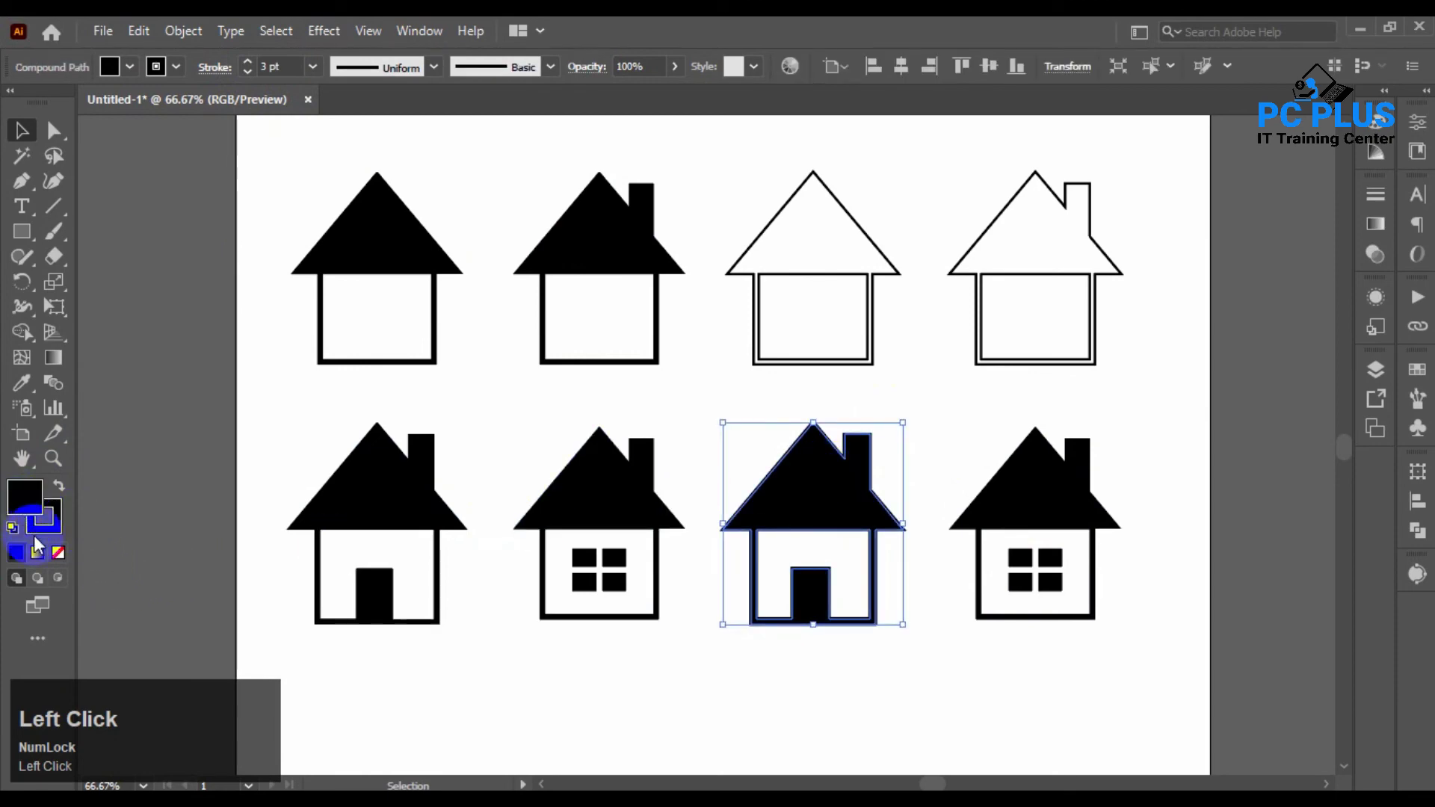
pyautogui.click(59, 553)
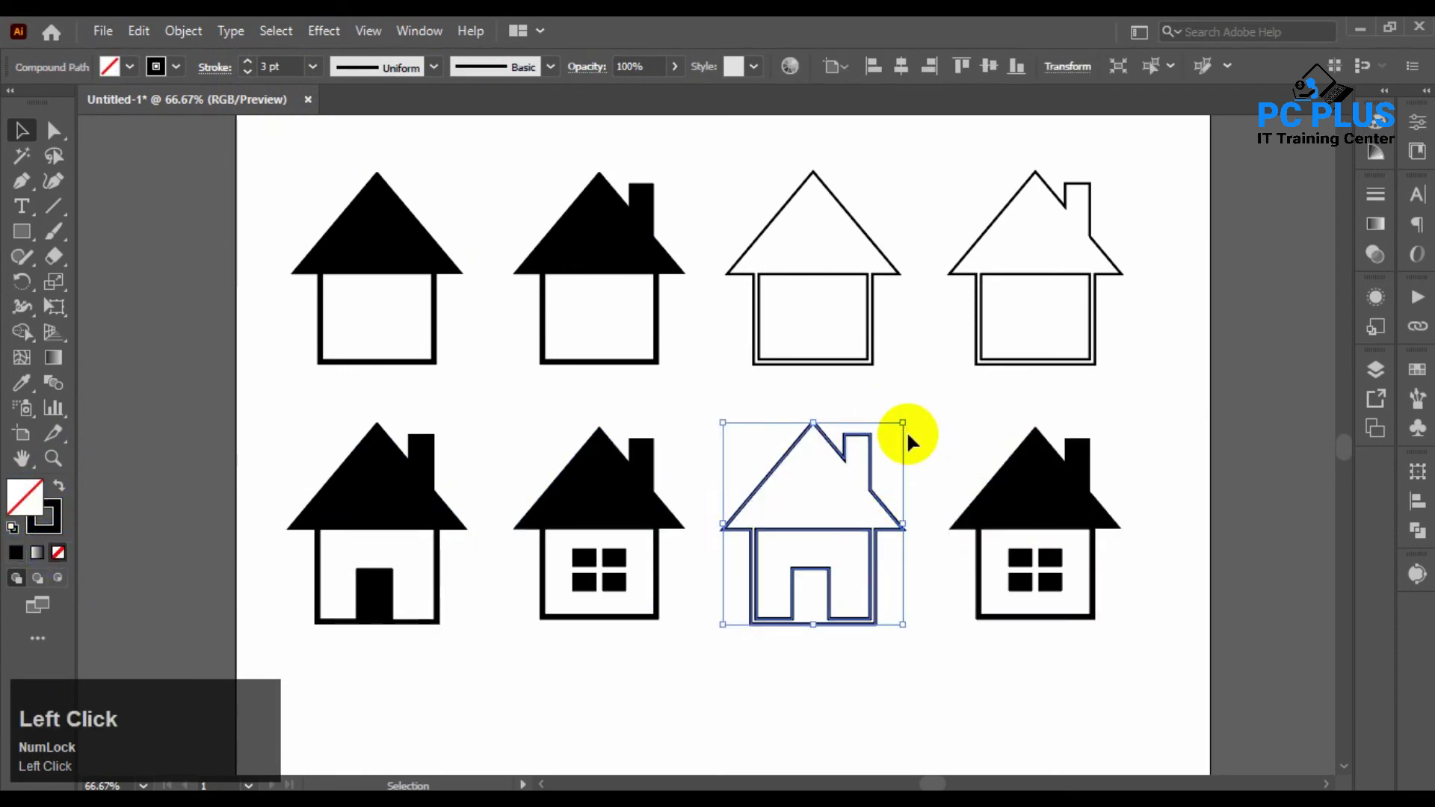
pyautogui.click(938, 420)
# - Select the copied window house together with its panes, swap fill and stroke, and set the stroke weight to 2 pt
pyautogui.click(1074, 523)
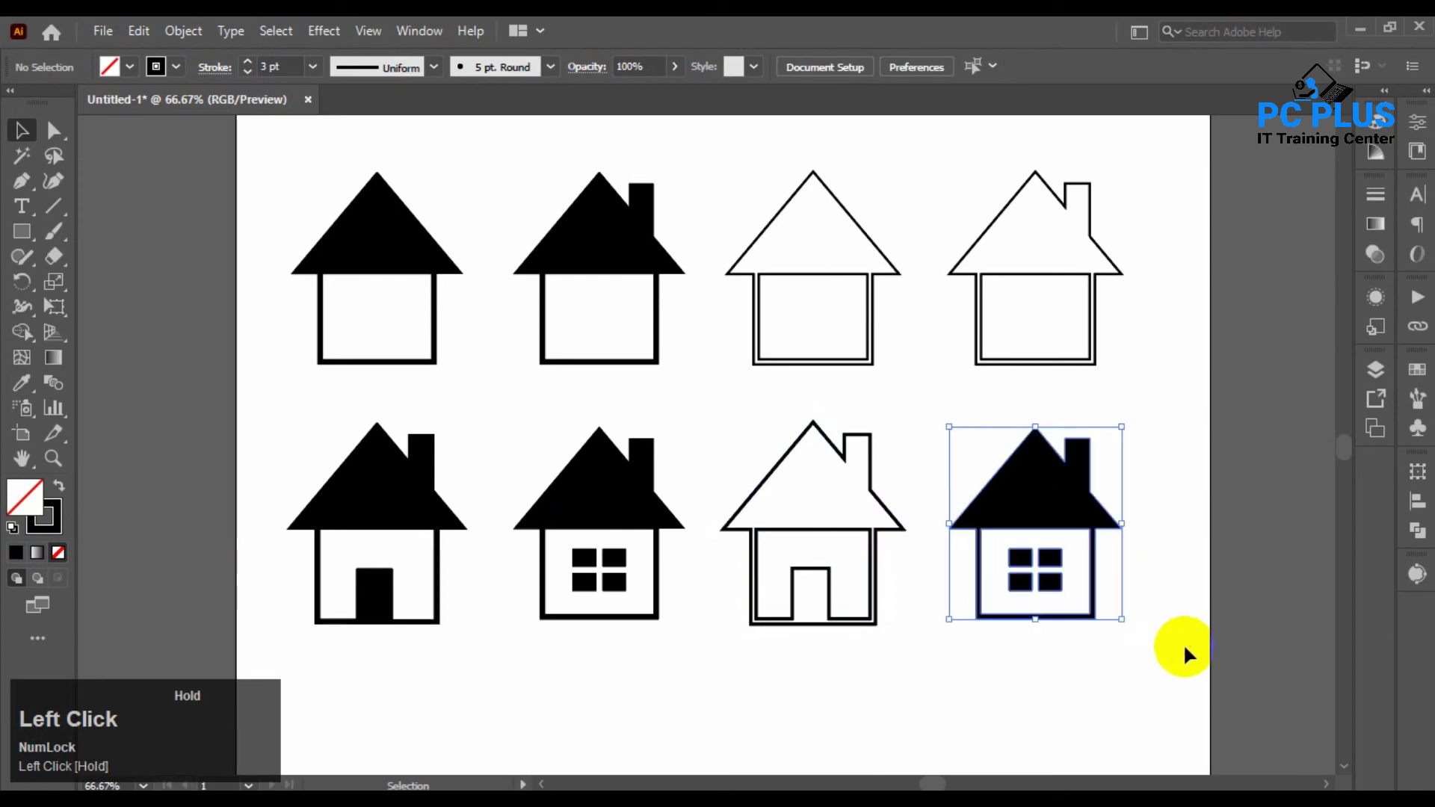
pyautogui.click(58, 486)
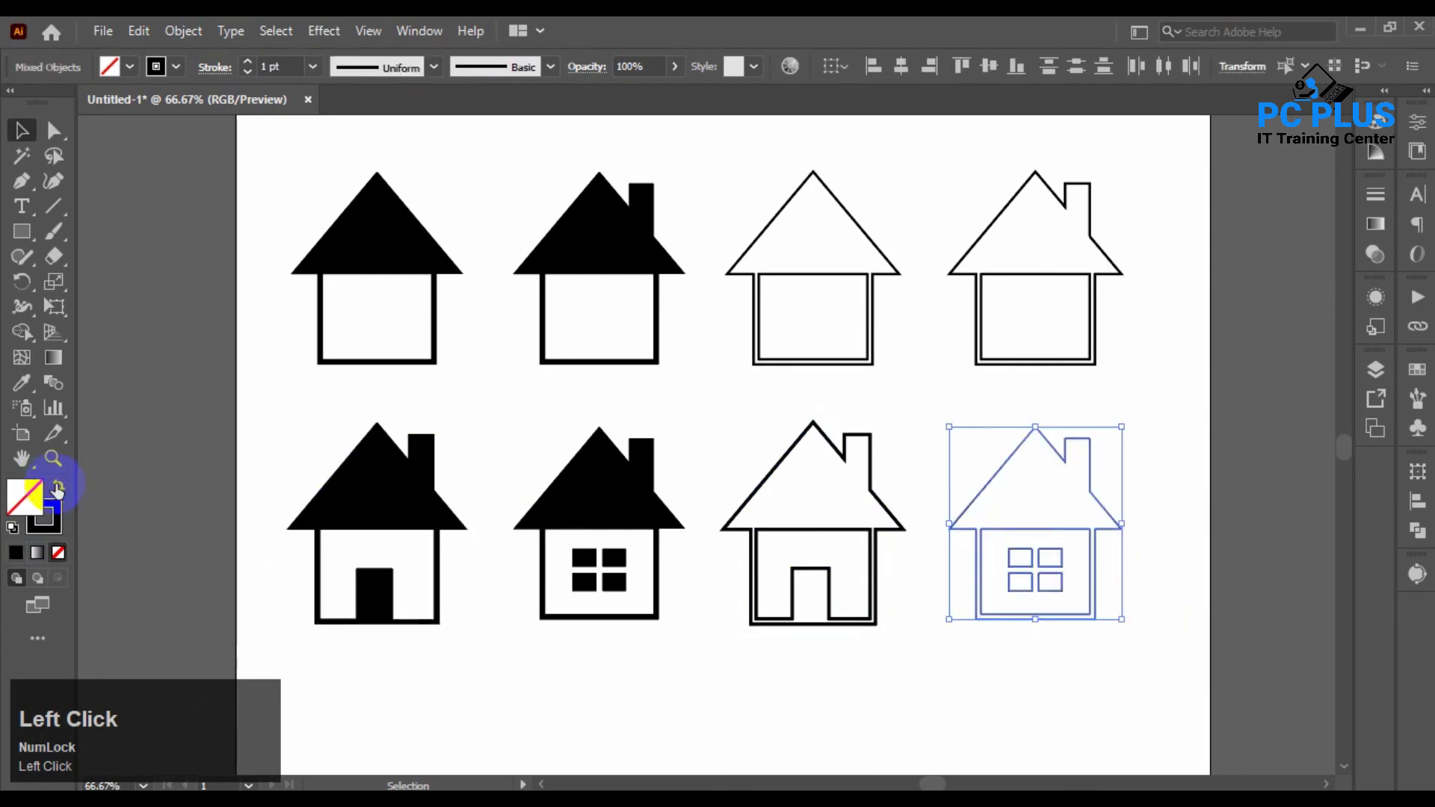
pyautogui.click(247, 62)
pyautogui.click(247, 63)
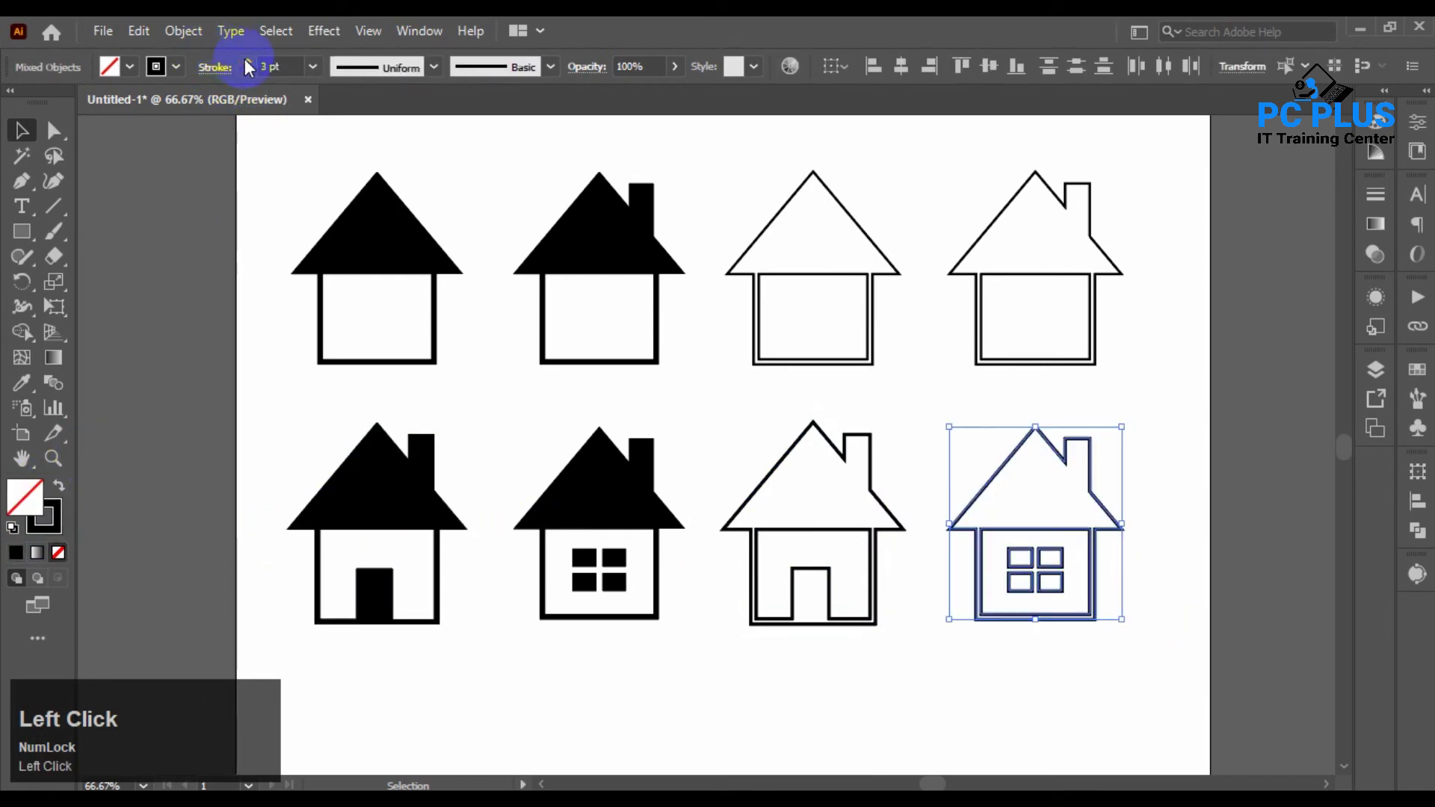
pyautogui.click(247, 72)
pyautogui.click(930, 668)
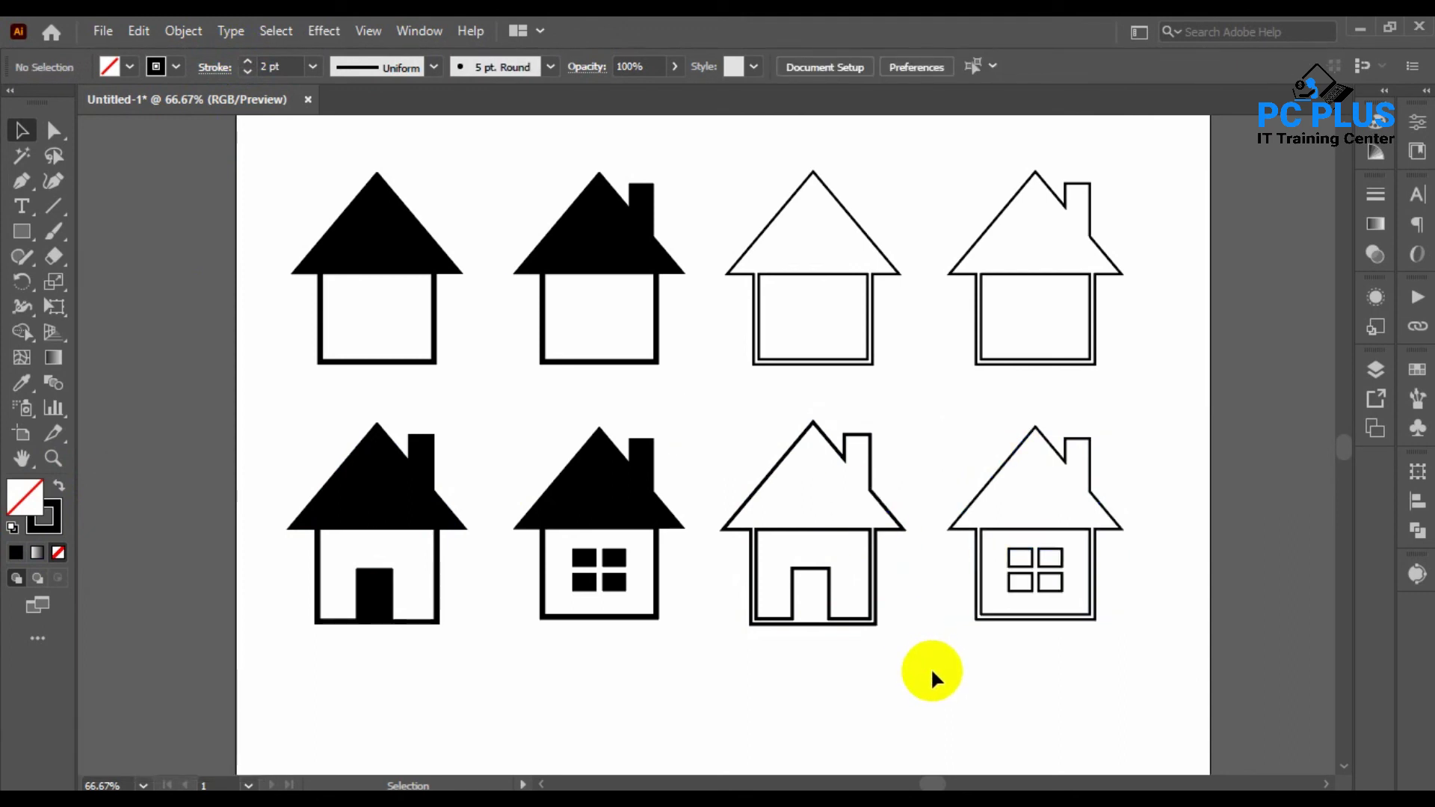
# - Extend the heading text above the houses so it reads "Real Estate Logo/ Icon"
pyautogui.hotkey('ctrl', '-')
pyautogui.press('space')
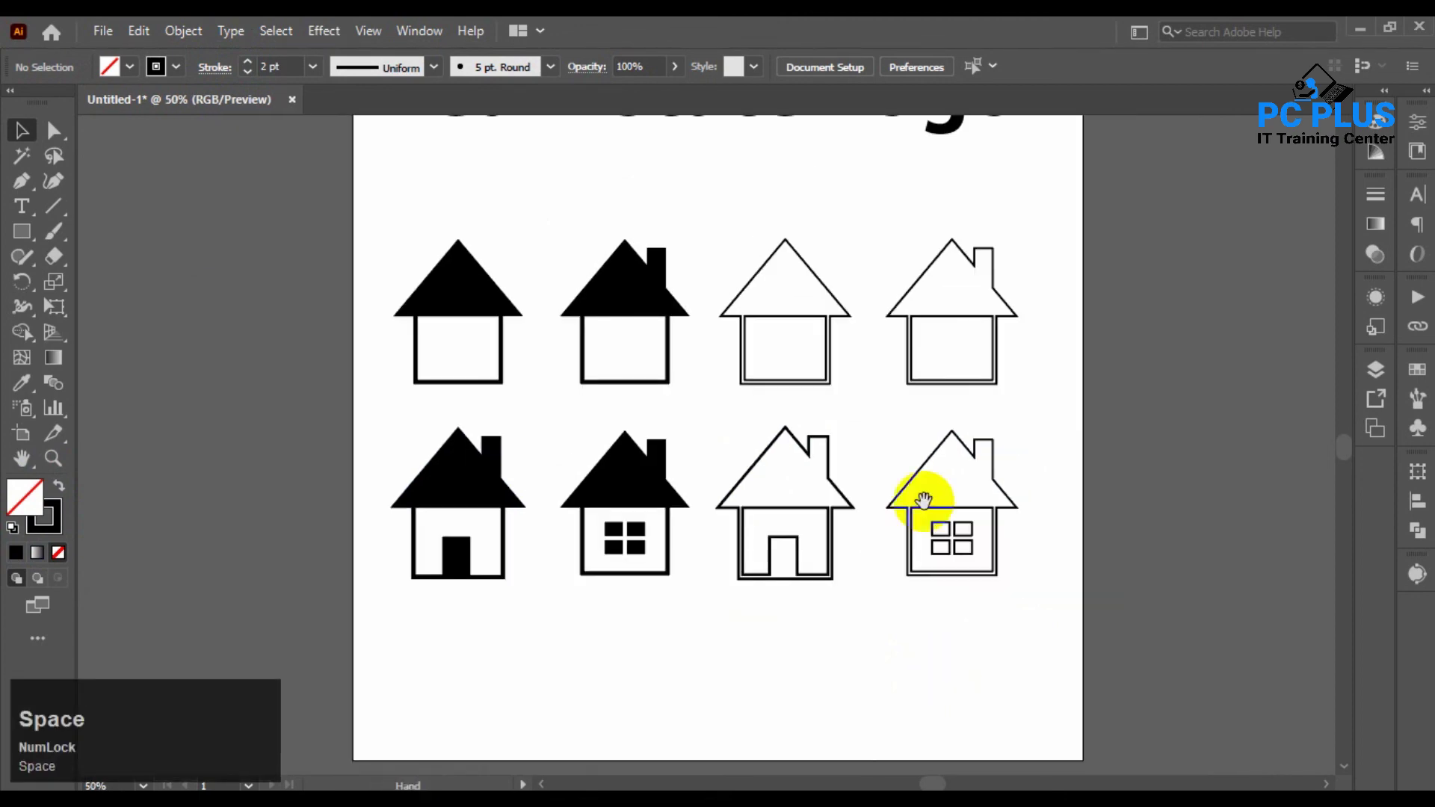
pyautogui.moveTo(897, 359); pyautogui.dragTo(941, 382)
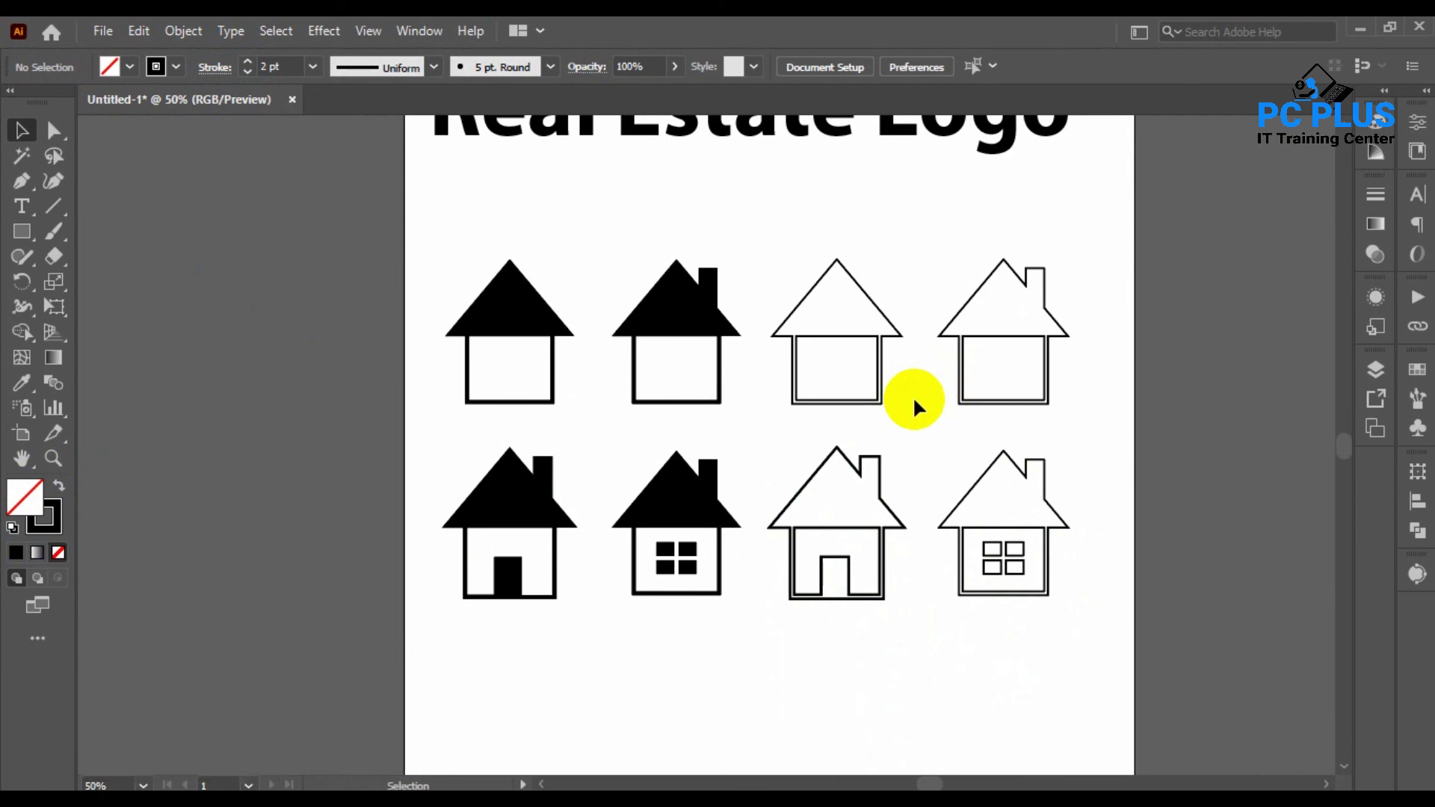
pyautogui.hotkey('ctrl', '-')
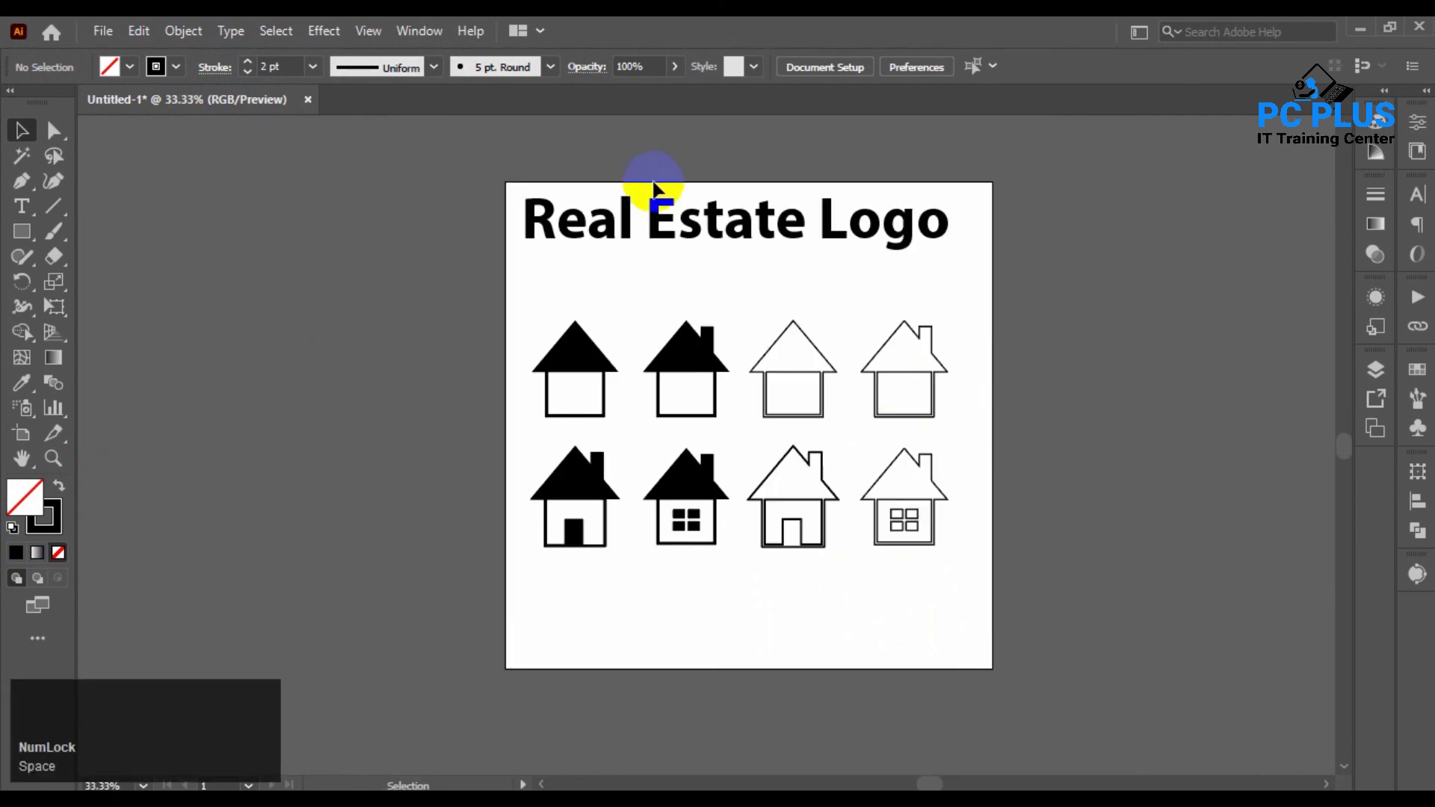
pyautogui.doubleClick(936, 226)
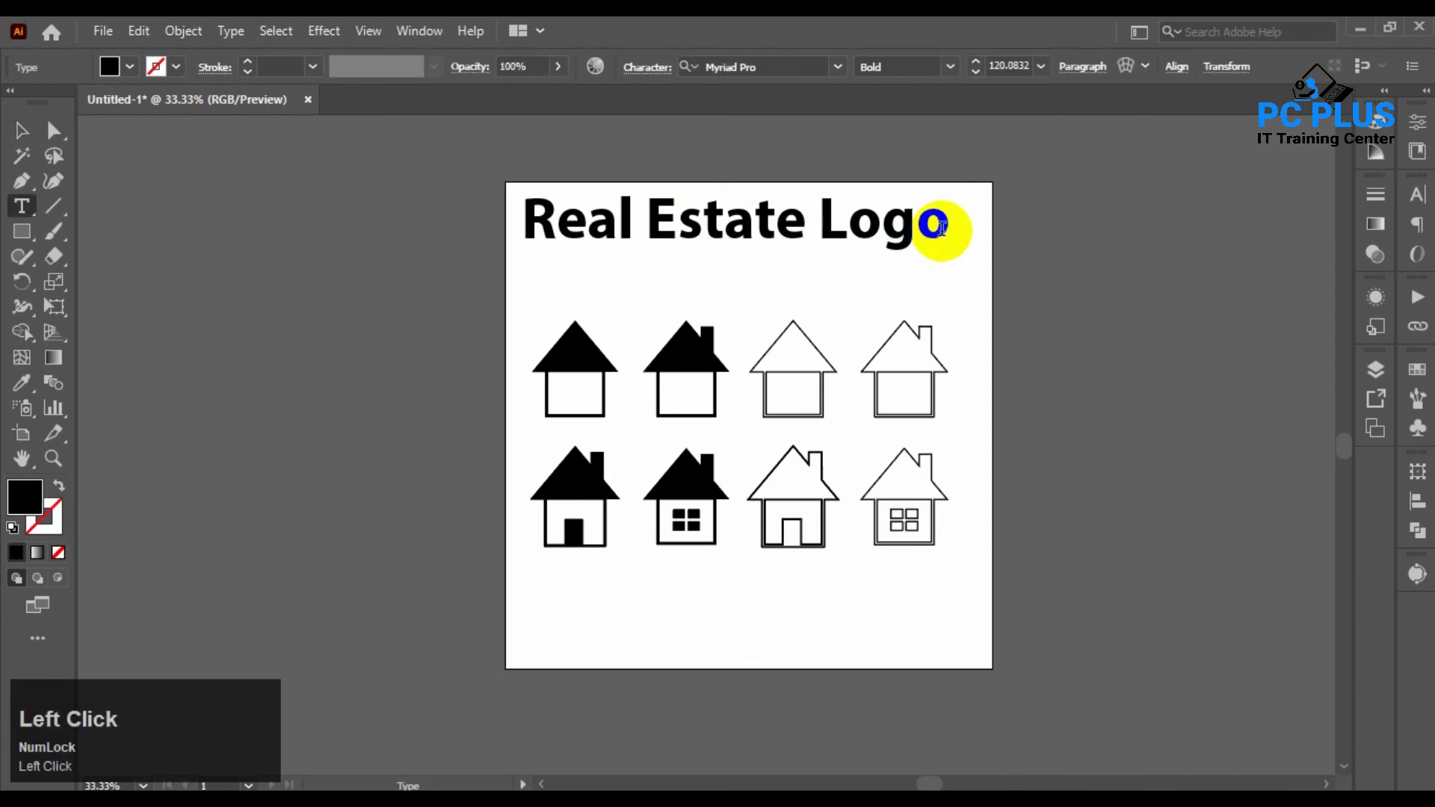
pyautogui.moveTo(942, 229); pyautogui.dragTo(817, 242)
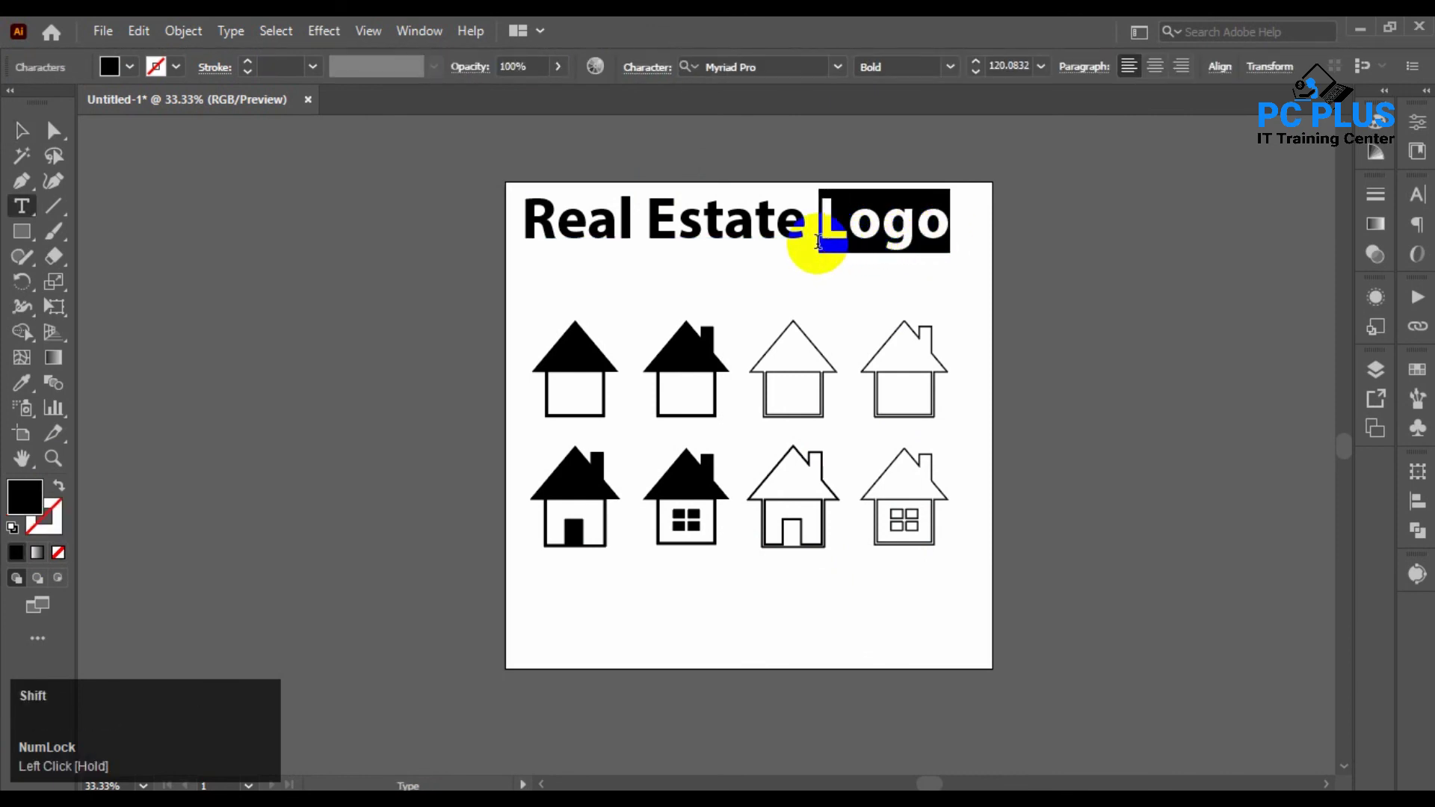
pyautogui.press('Right')
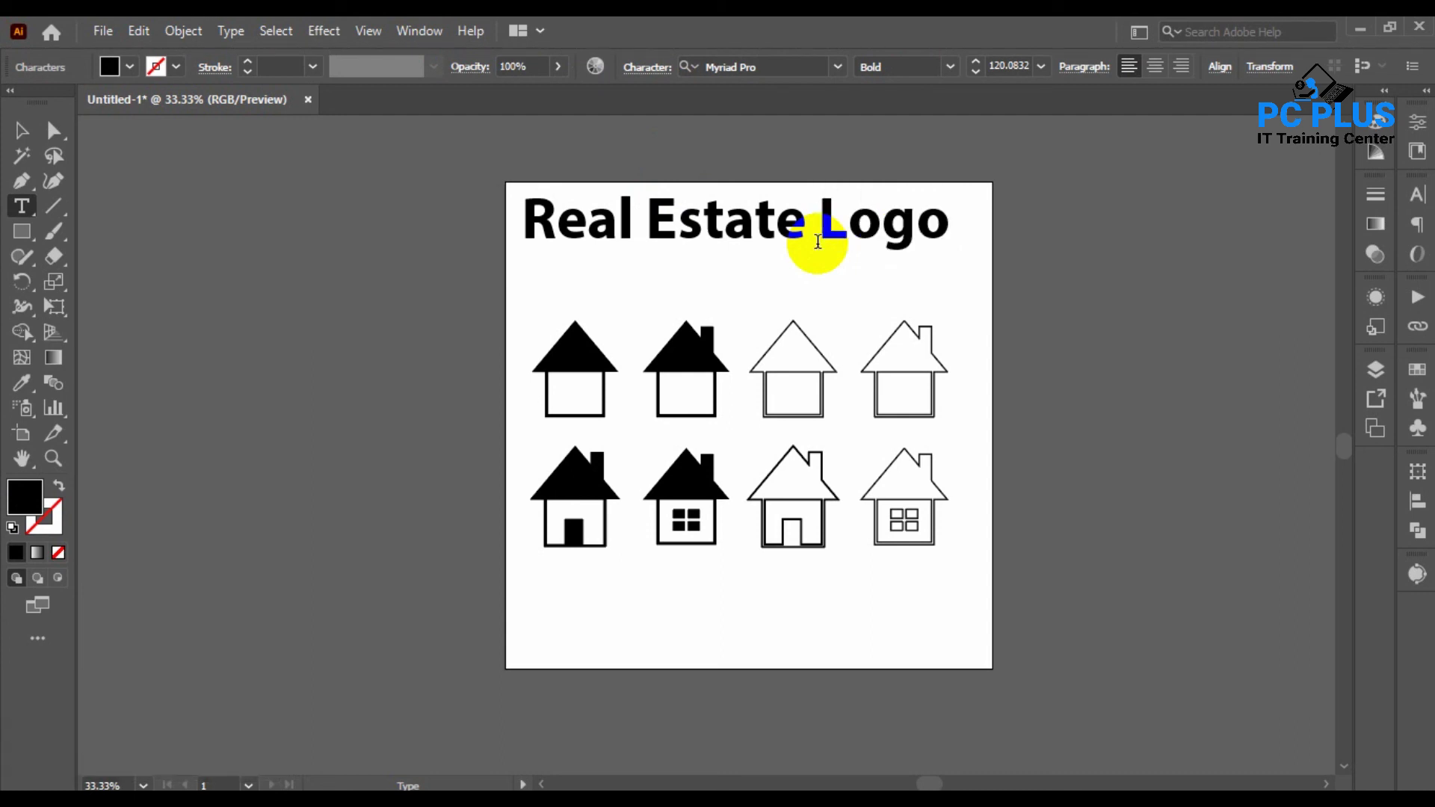
pyautogui.write('/ ')
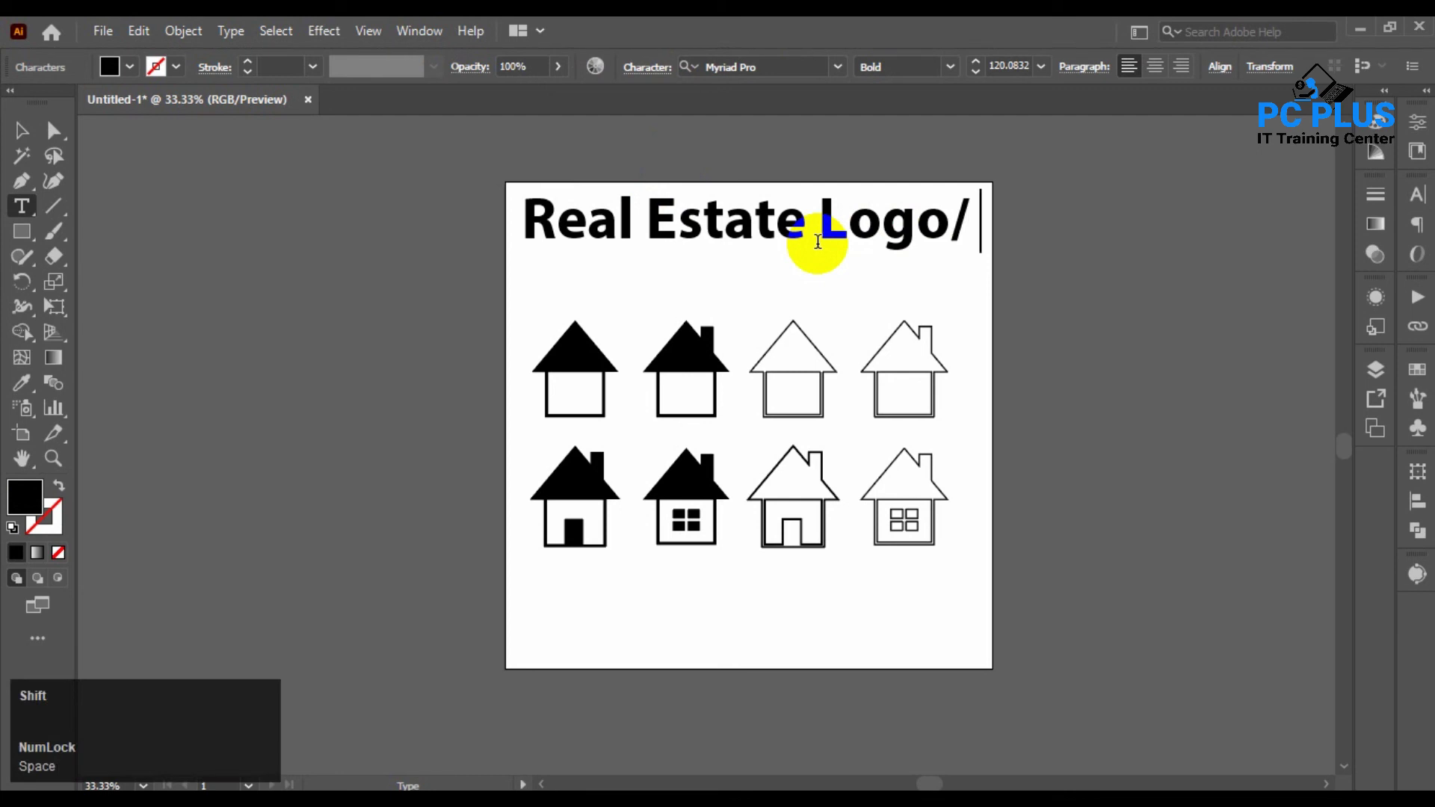
pyautogui.write('Ic')
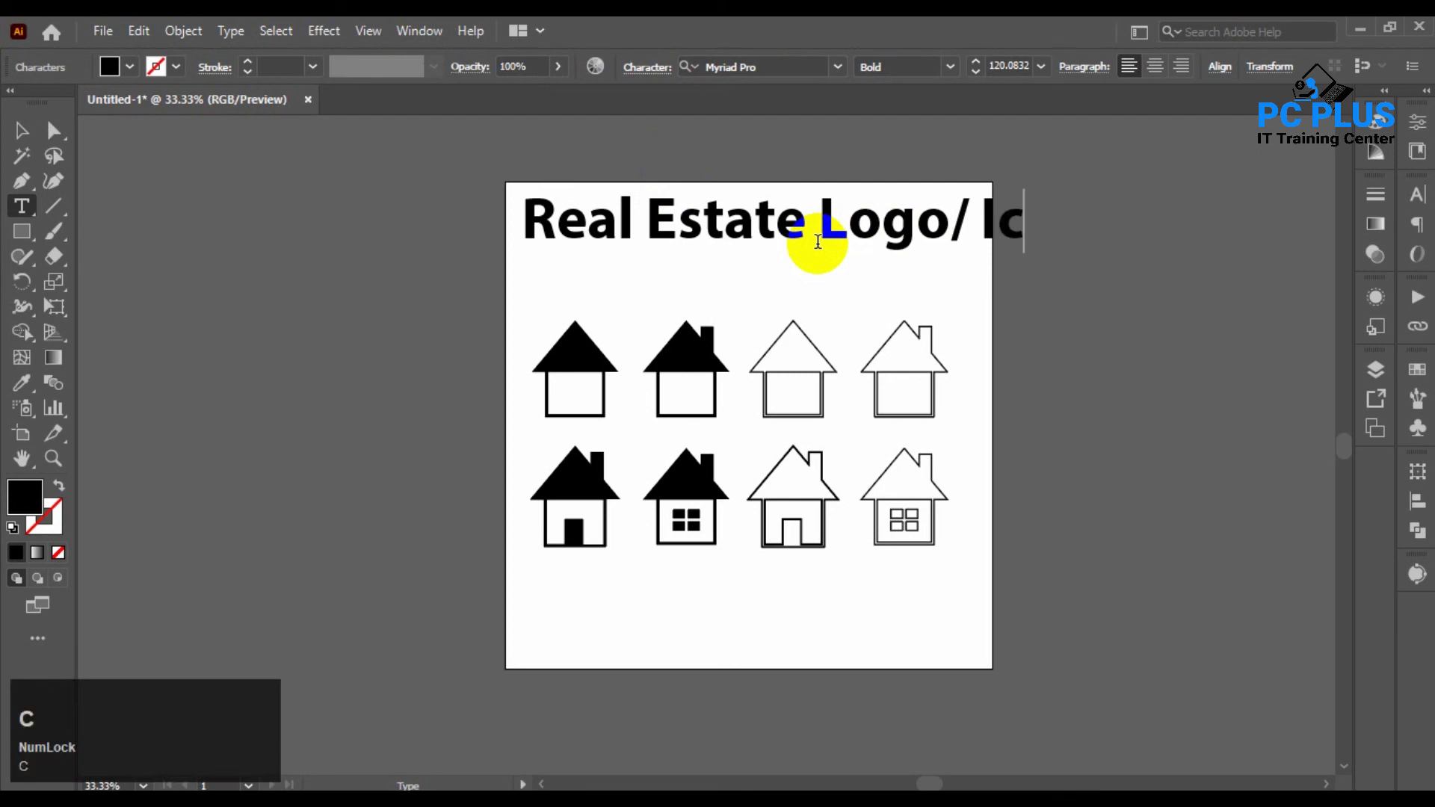
pyautogui.write('on')
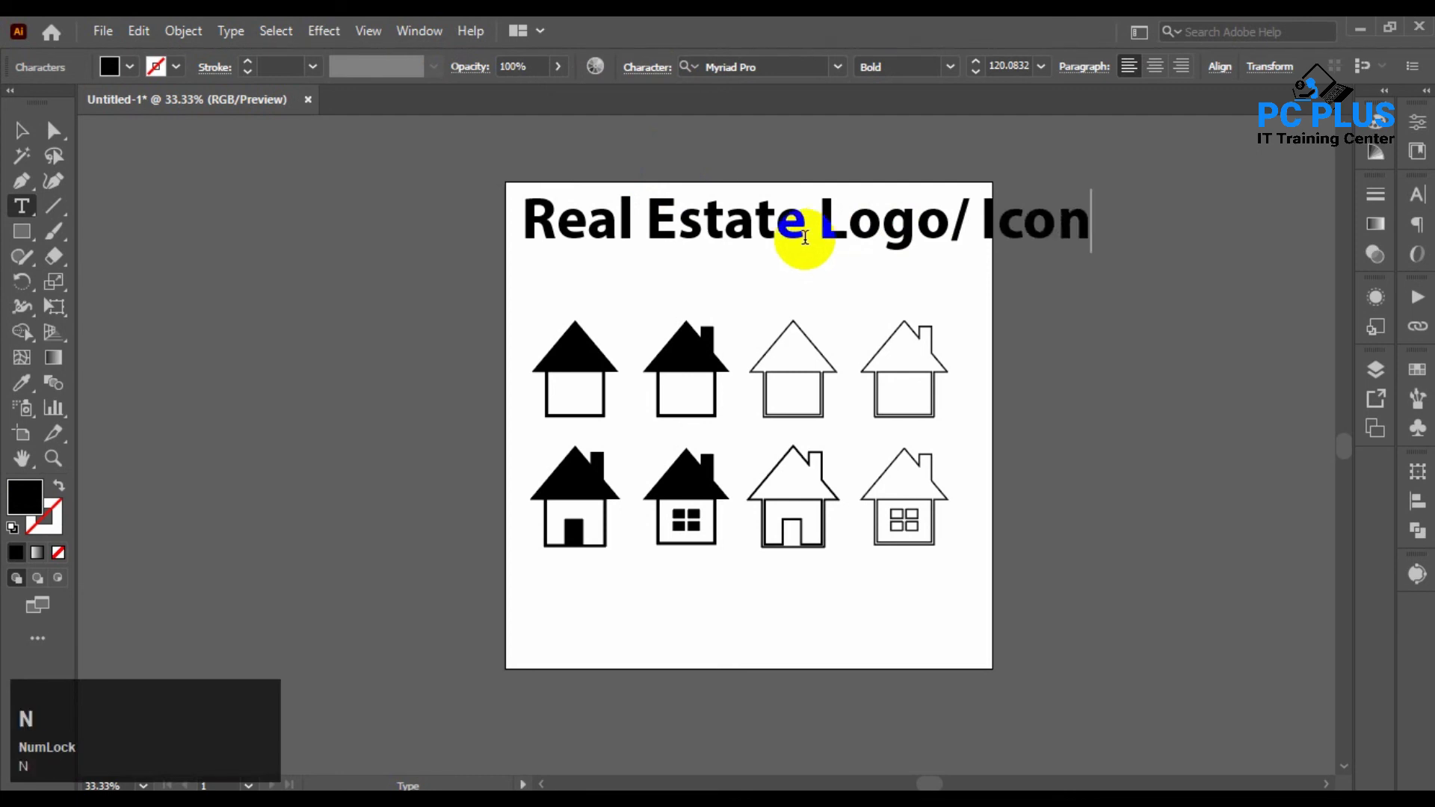
# - Scale the heading down proportionally so it fits within the artboard's width, and deselect it
pyautogui.click(22, 132)
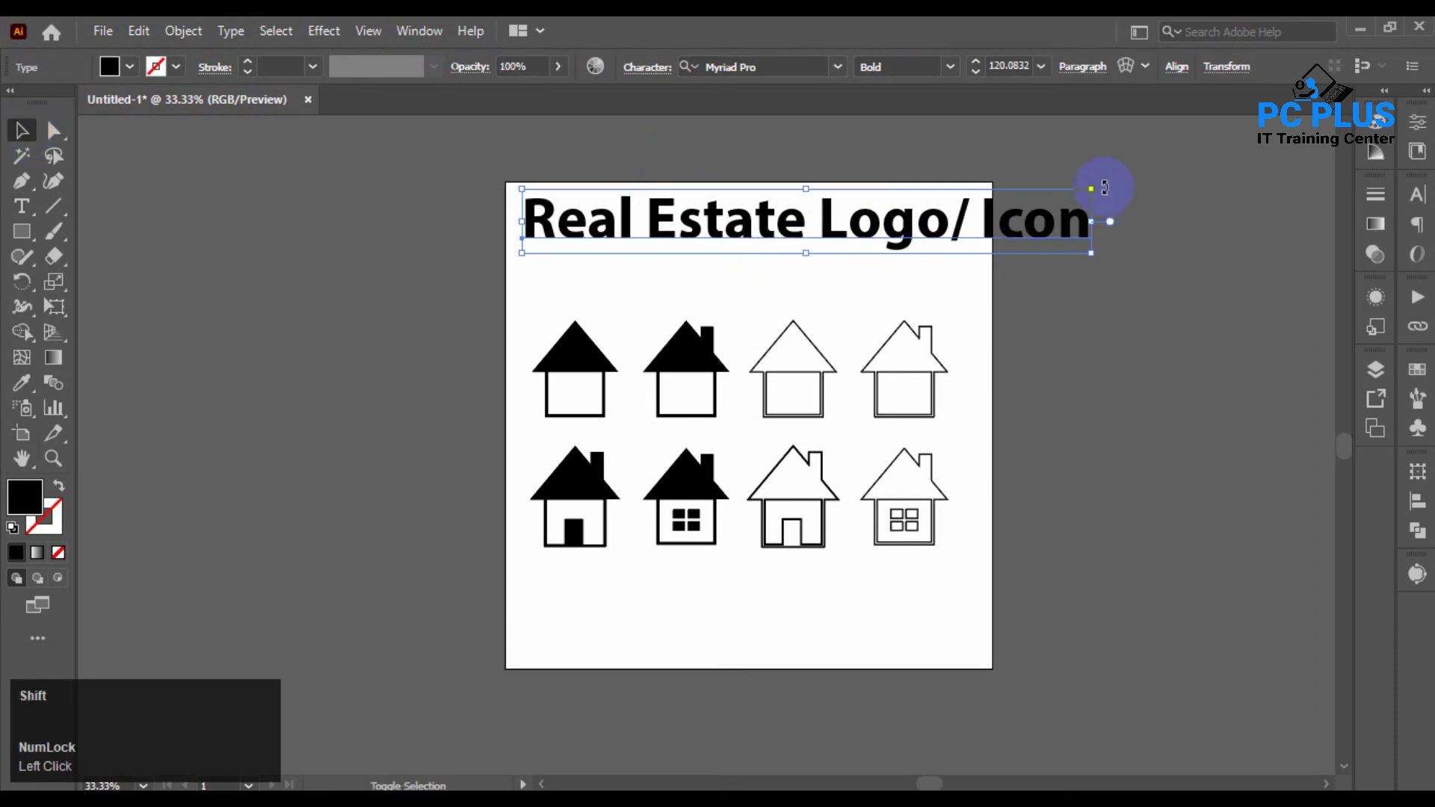
pyautogui.moveTo(1091, 189); pyautogui.dragTo(972, 189)
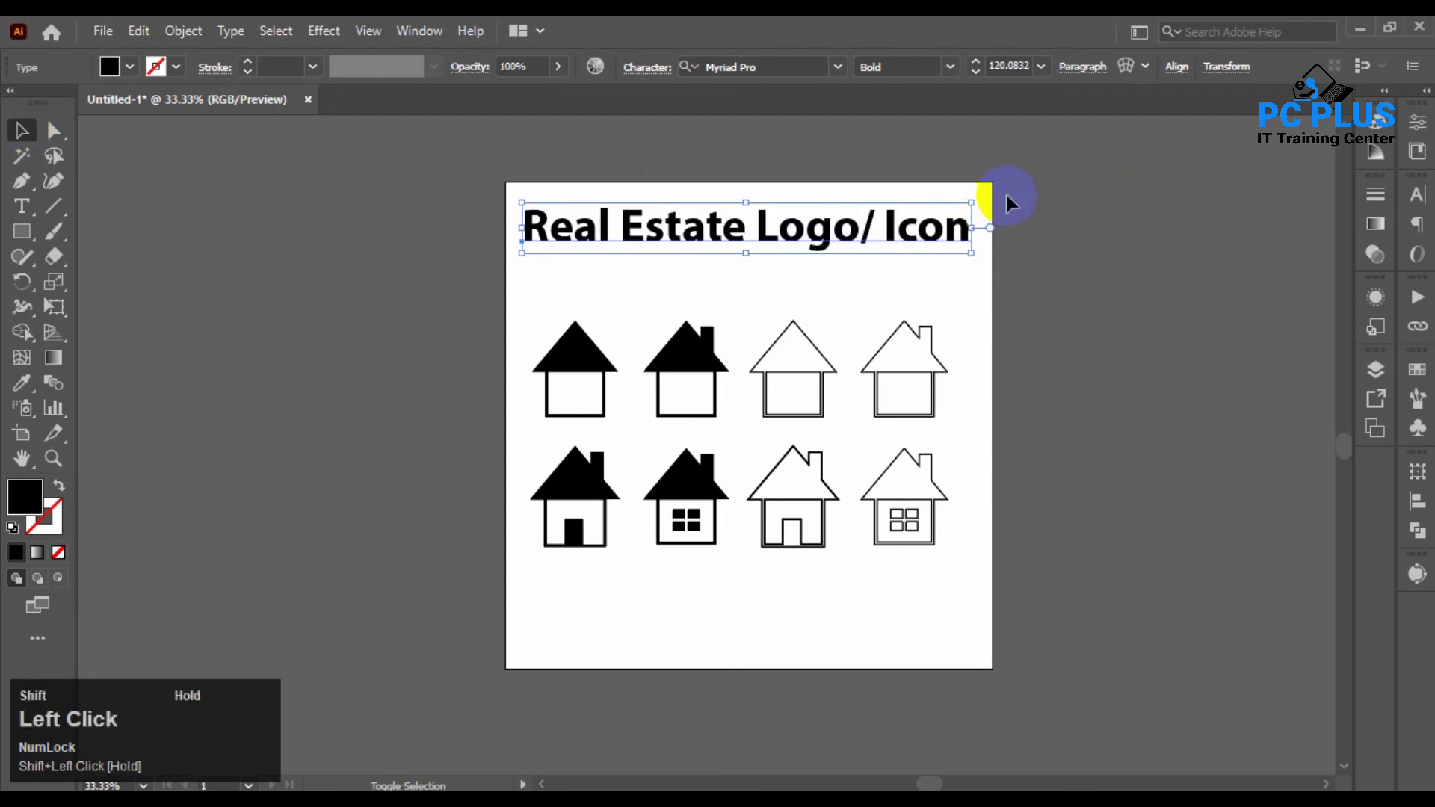
pyautogui.click(1048, 209)
pyautogui.press('space')
pyautogui.moveTo(1076, 306); pyautogui.dragTo(1073, 296)
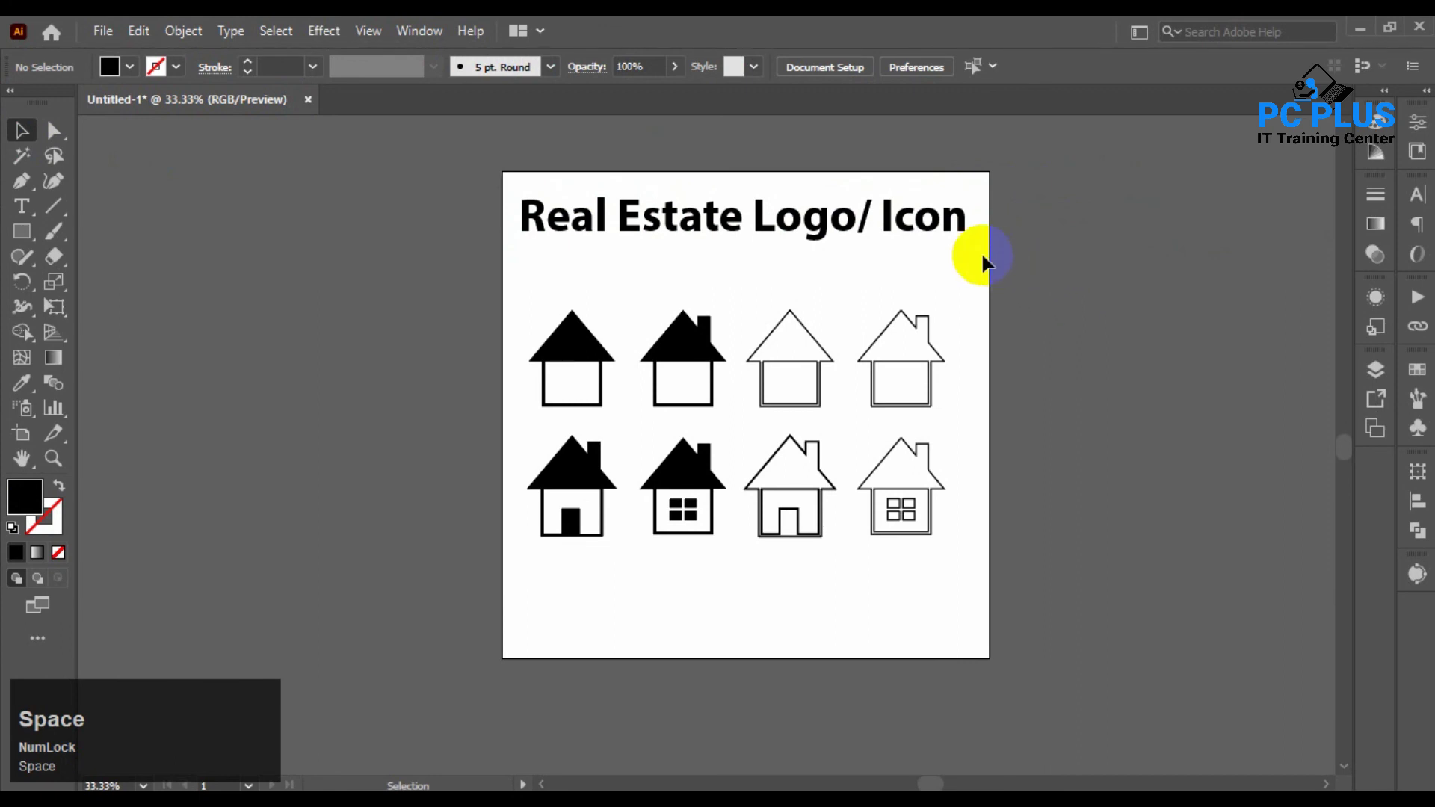
pyautogui.press('space')
pyautogui.moveTo(977, 256); pyautogui.dragTo(976, 222)
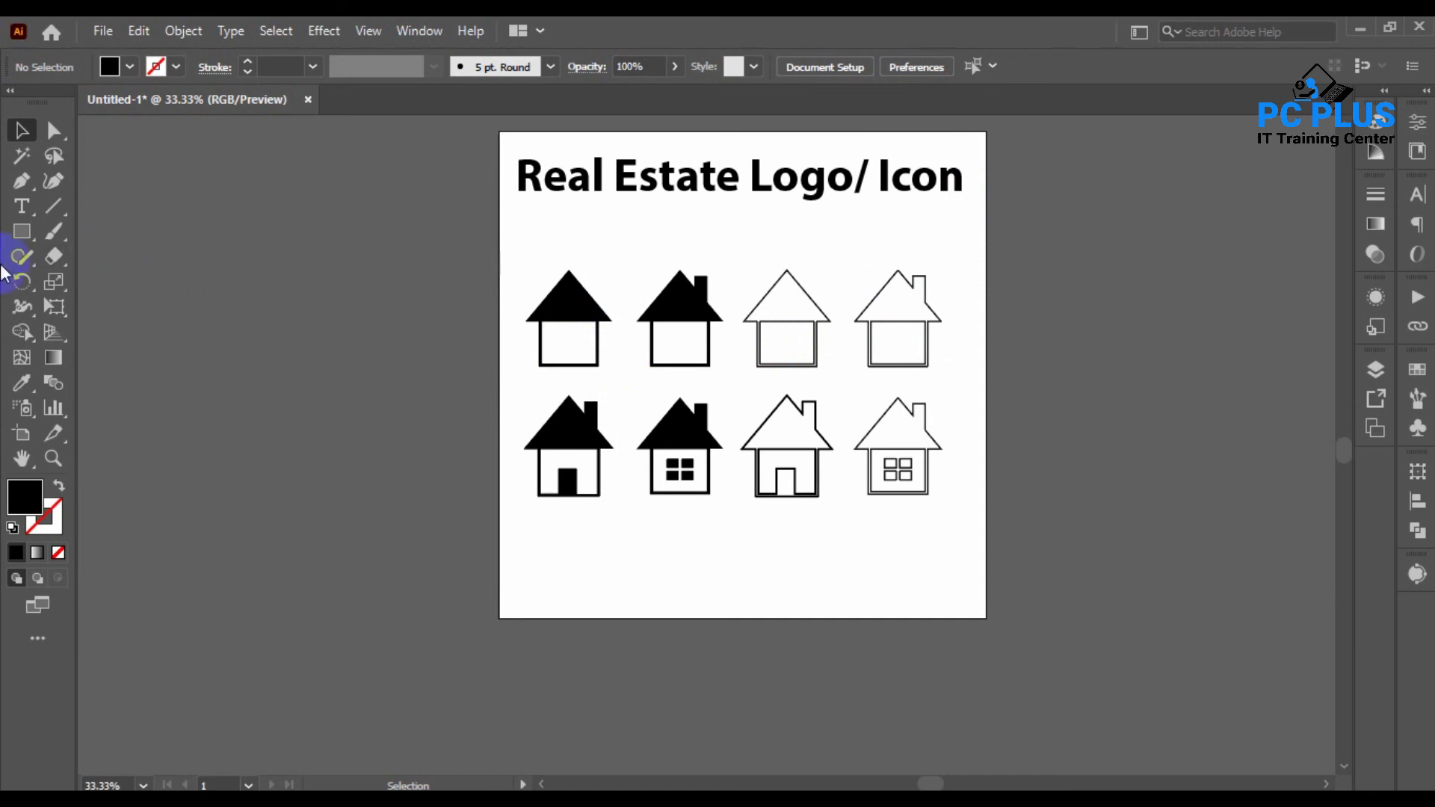
pyautogui.click(21, 206)
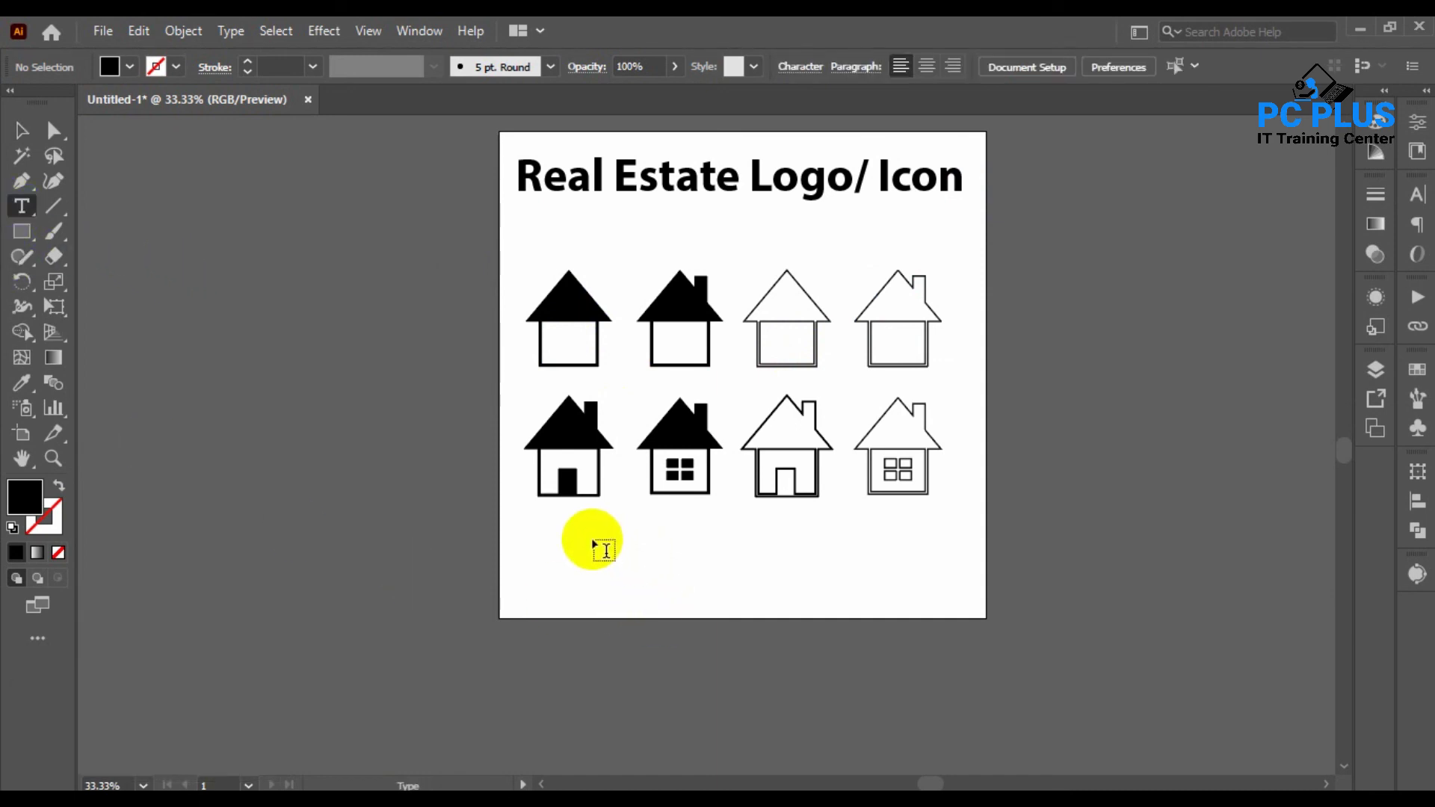
pyautogui.click(19, 136)
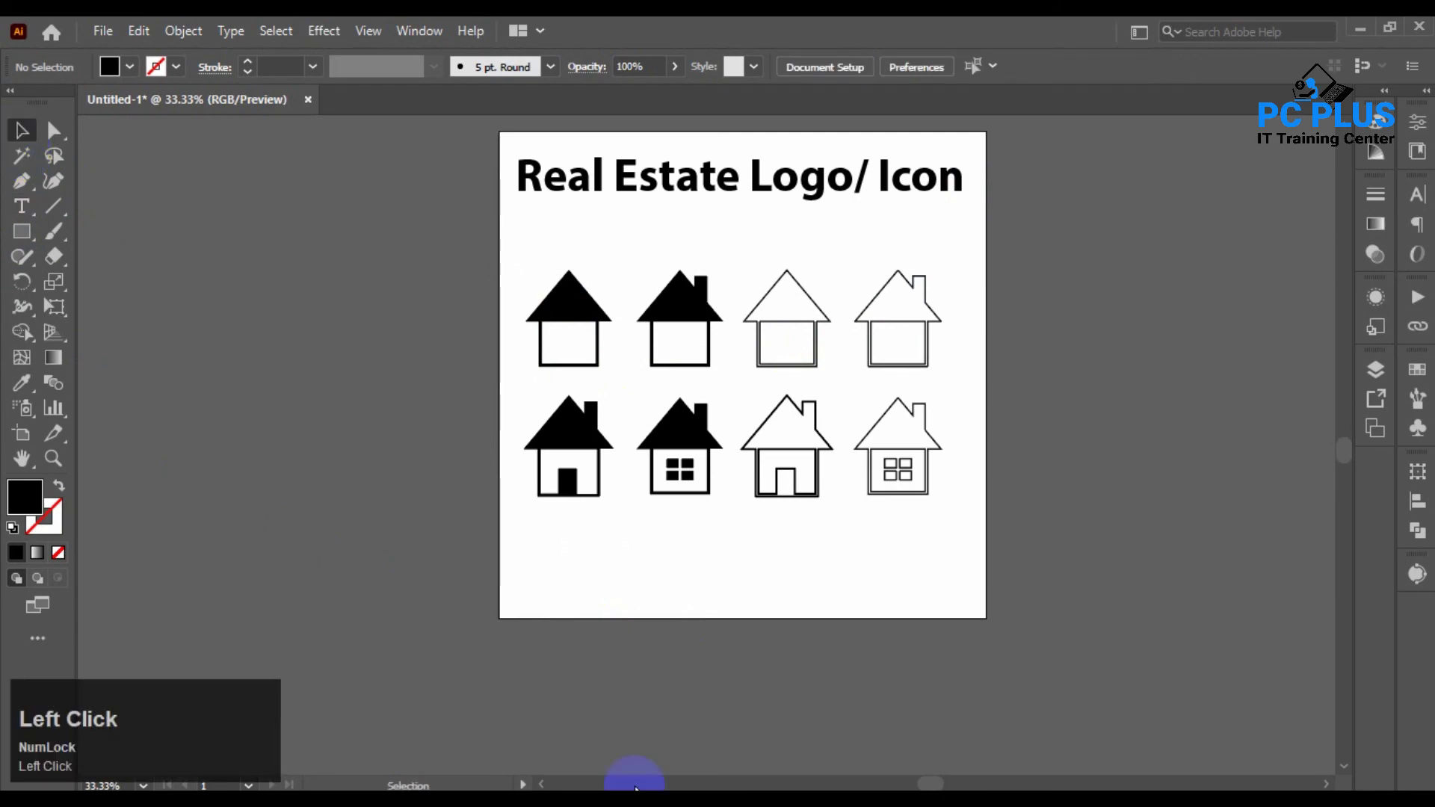